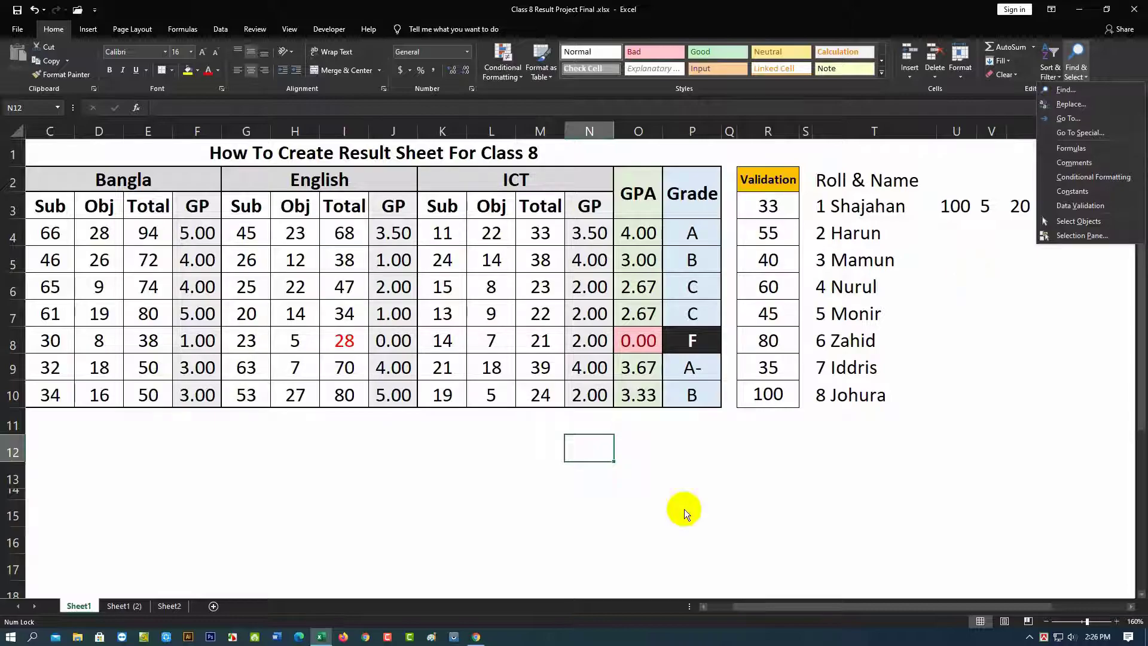
Switch to Chrome, search YouTube for "islam online academy" and open the Islam Online Academy channel.
{"action": "left_click", "coordinate": [476, 637]}
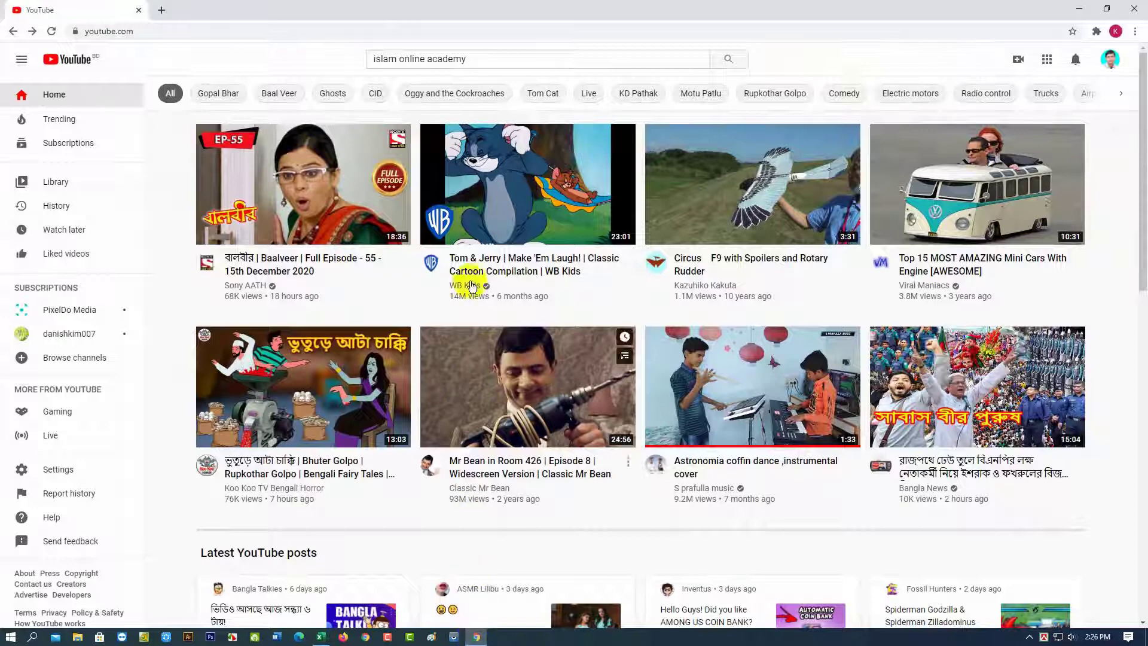
{"action": "left_click", "coordinate": [478, 58]}
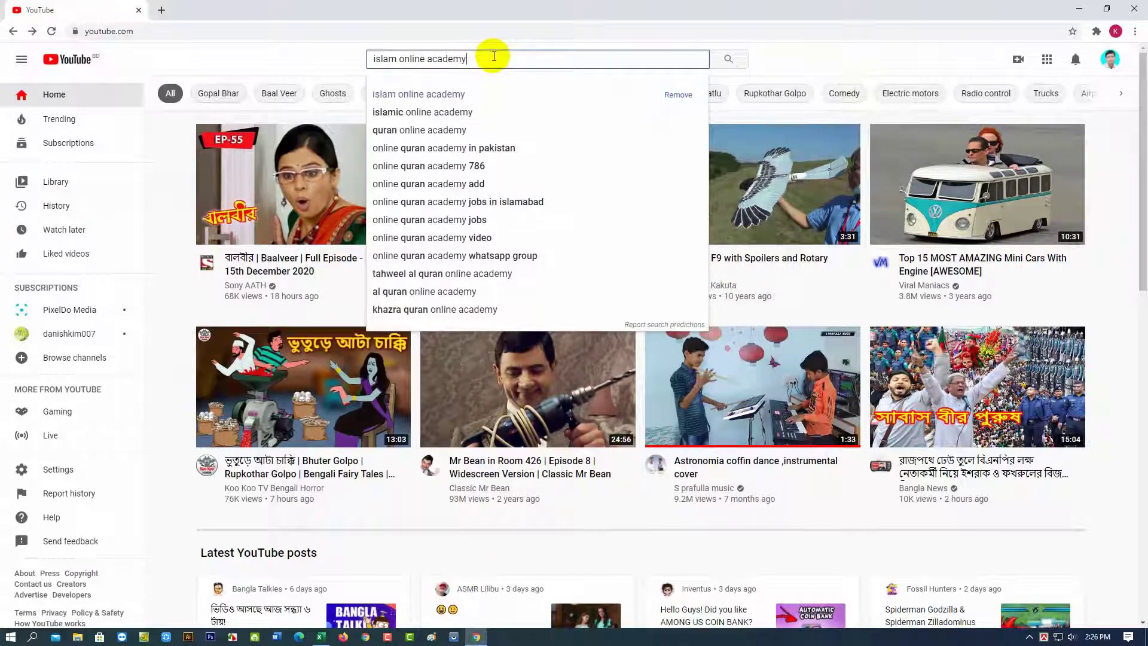
{"action": "key", "text": "Return"}
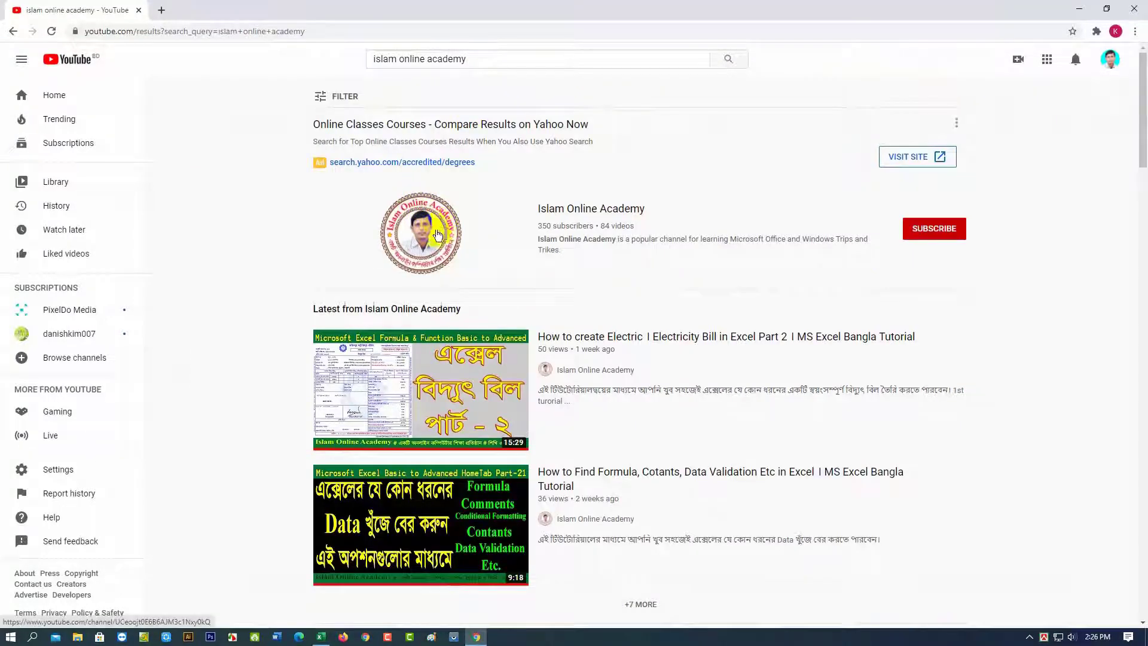
{"action": "left_click", "coordinate": [411, 235]}
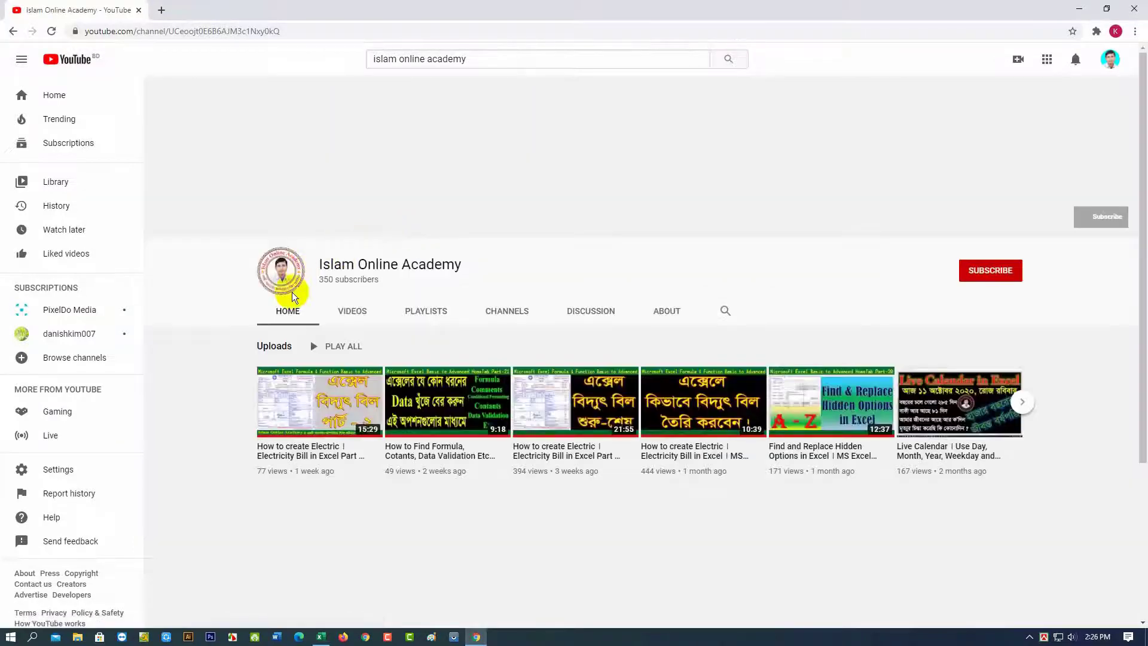
Look through the channel's uploaded videos and its created playlists, including MS Excel All Tab.
{"action": "left_click", "coordinate": [267, 348]}
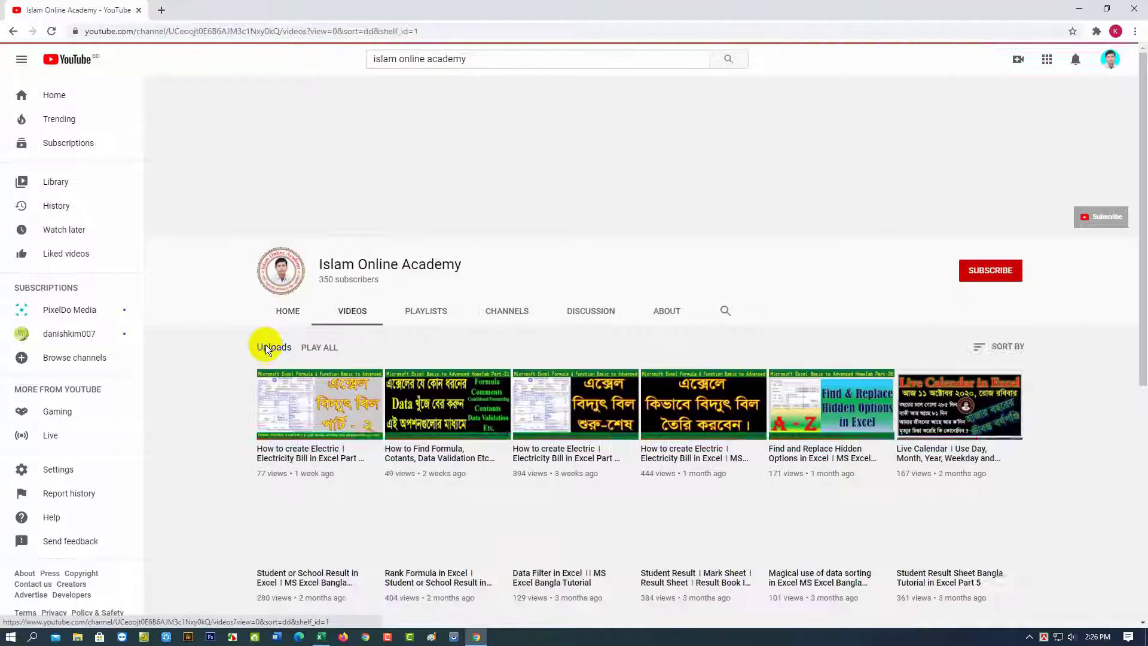
{"action": "scroll", "coordinate": [472, 410], "scroll_direction": "down", "scroll_amount": 6}
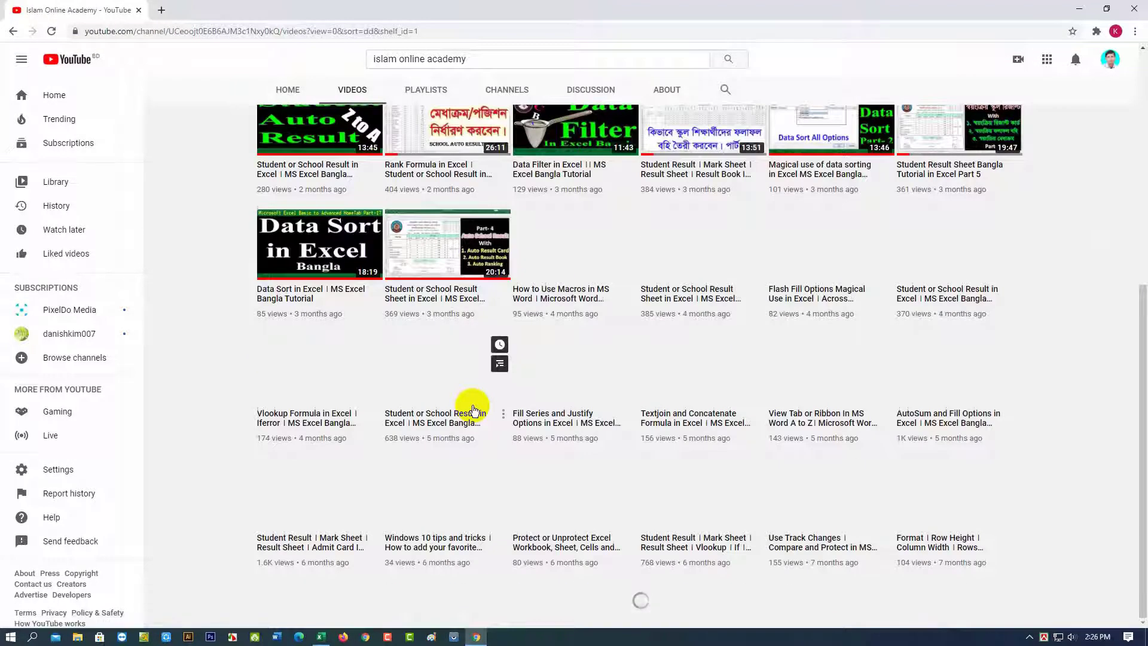
{"action": "scroll", "coordinate": [472, 409], "scroll_direction": "up", "scroll_amount": 7}
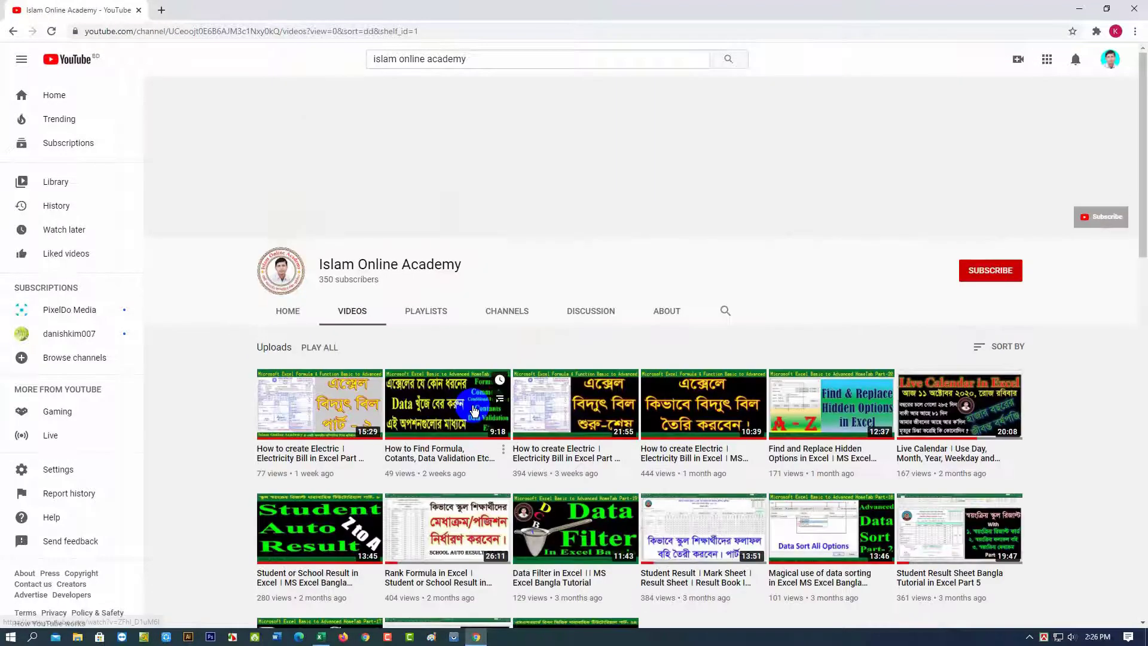
{"action": "left_click", "coordinate": [426, 312]}
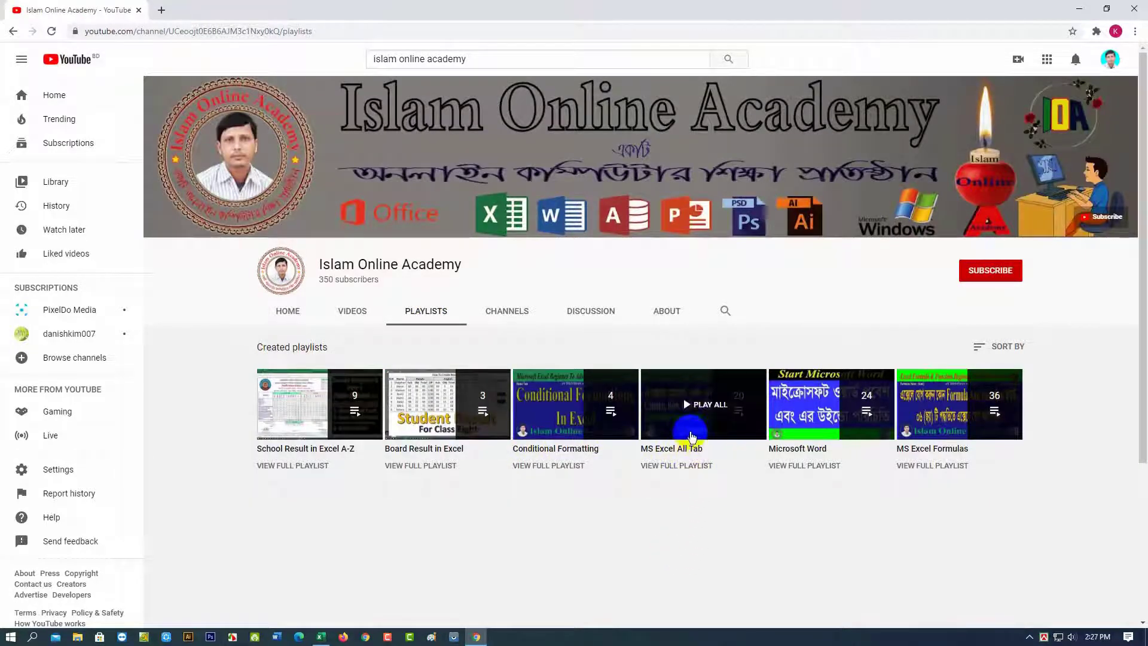
{"action": "left_click", "coordinate": [706, 444]}
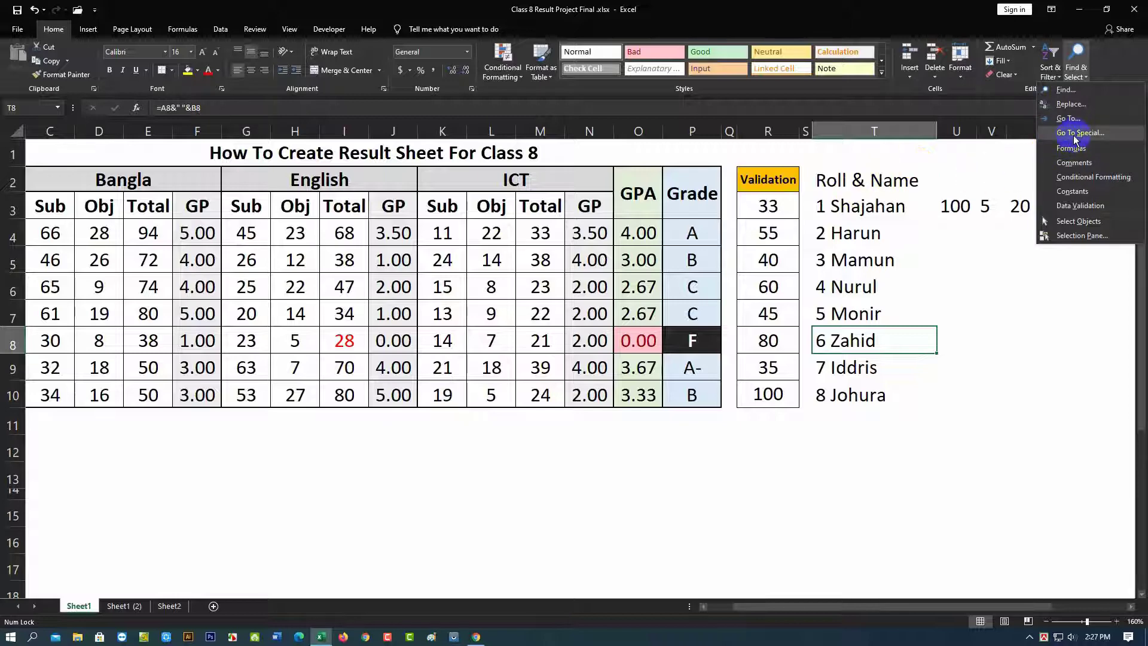
Select the cells containing comments with Go To Special and view the comment on the Name header.
{"action": "left_click", "coordinate": [1075, 134]}
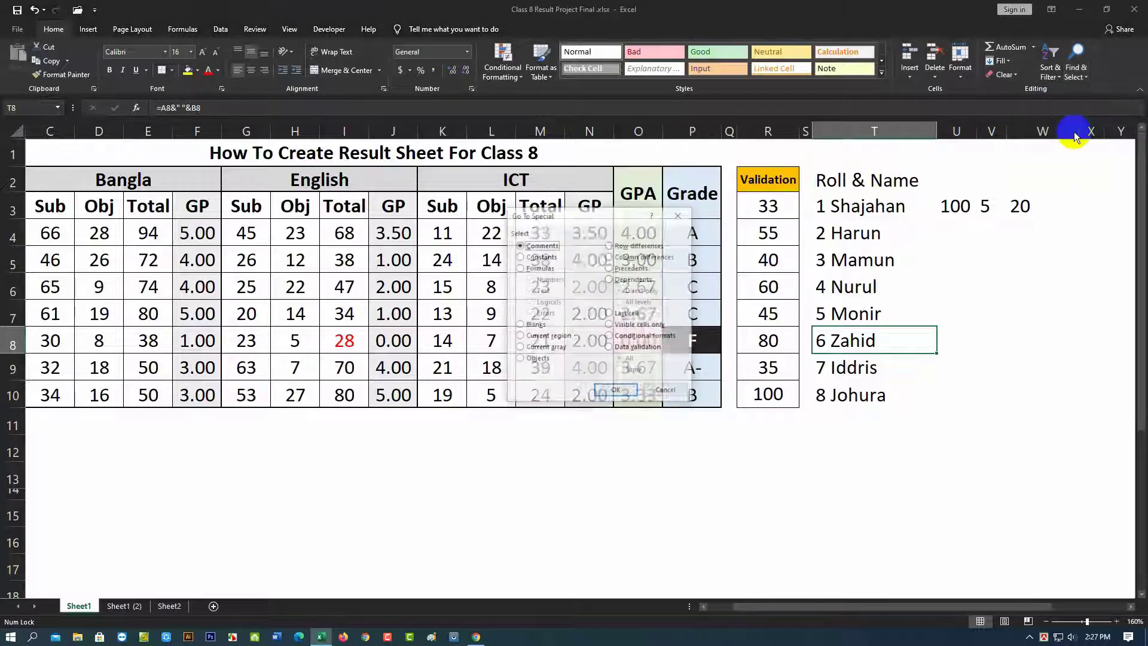
{"action": "left_click", "coordinate": [678, 216]}
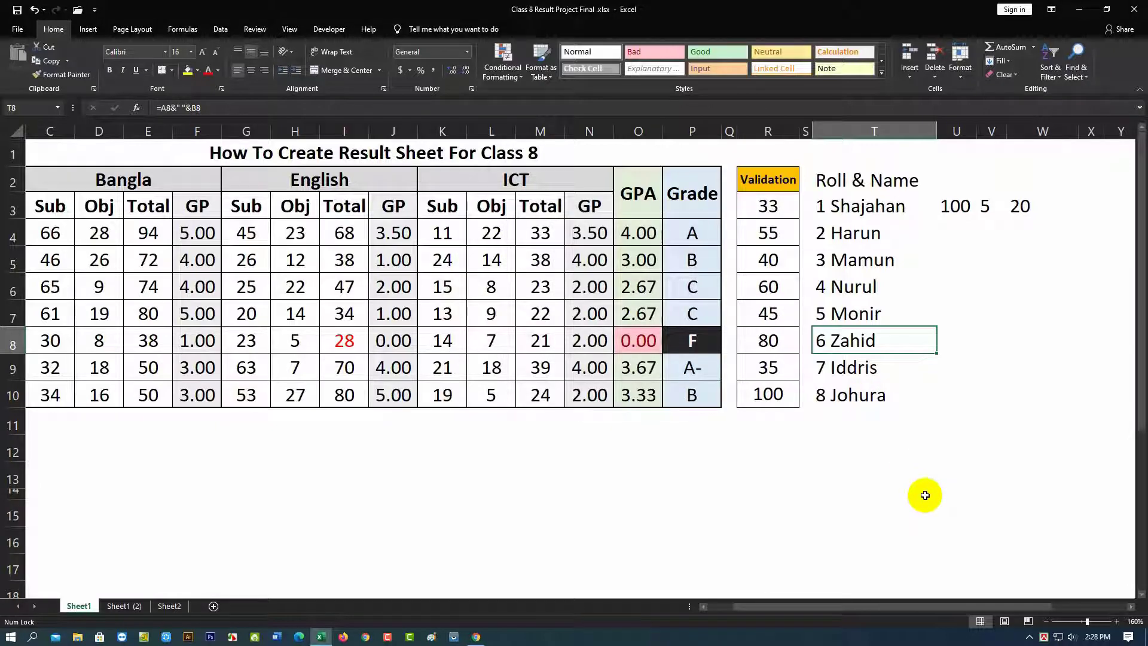
{"action": "key", "text": "ctrl+g"}
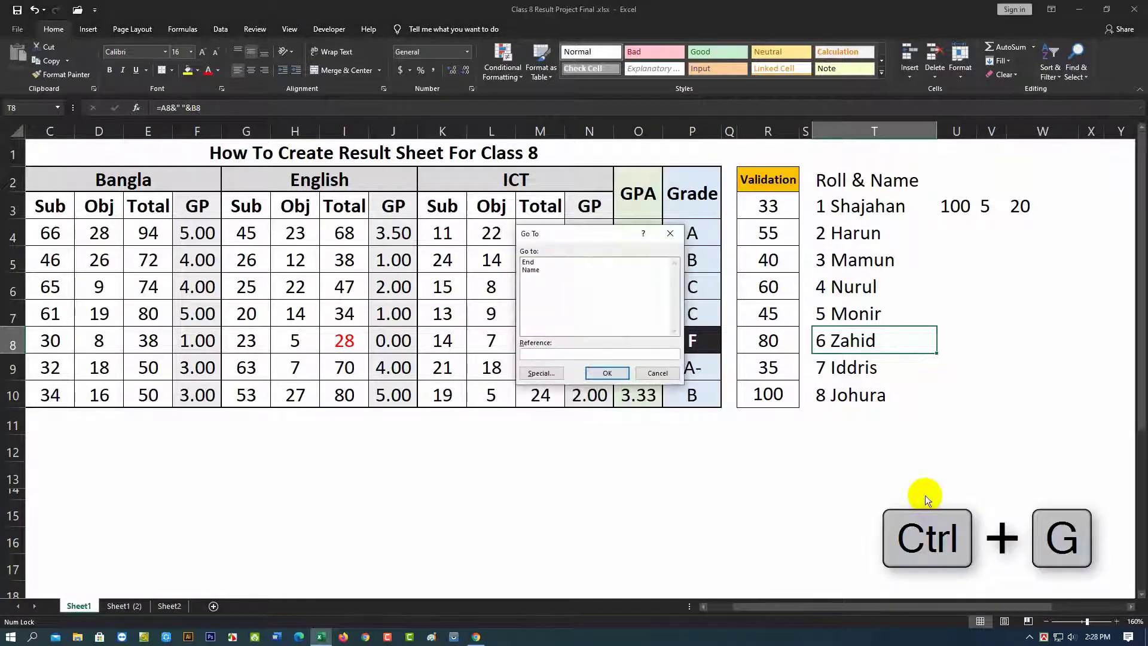
{"action": "left_click", "coordinate": [540, 374]}
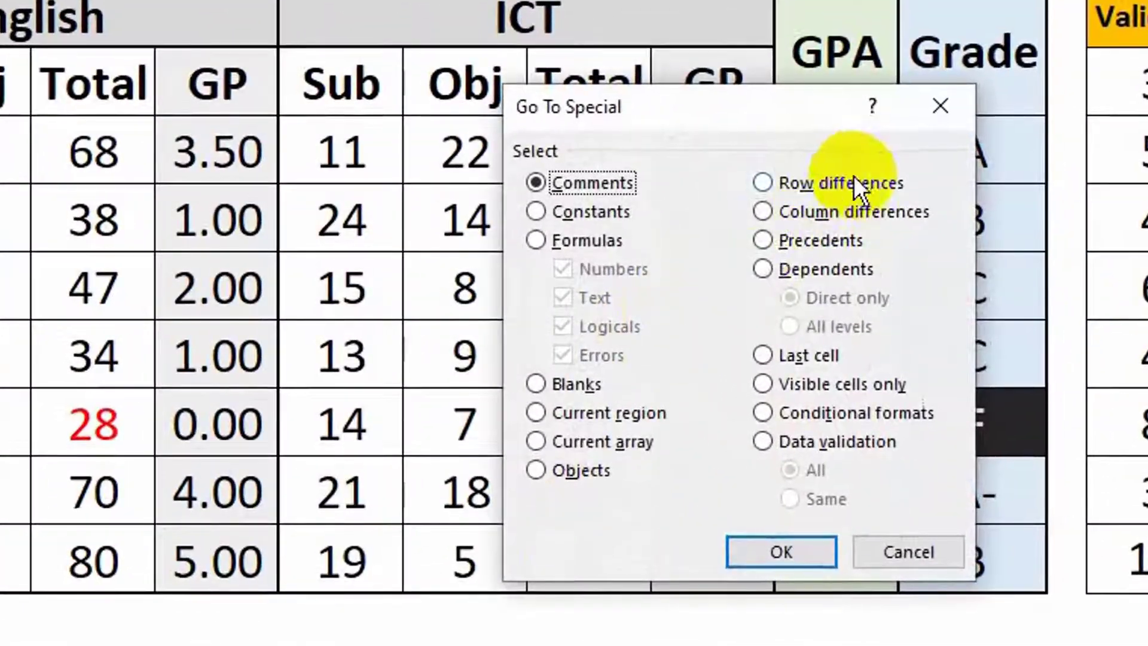
{"action": "left_click_drag", "start_coordinate": [728, 110], "coordinate": [846, 139]}
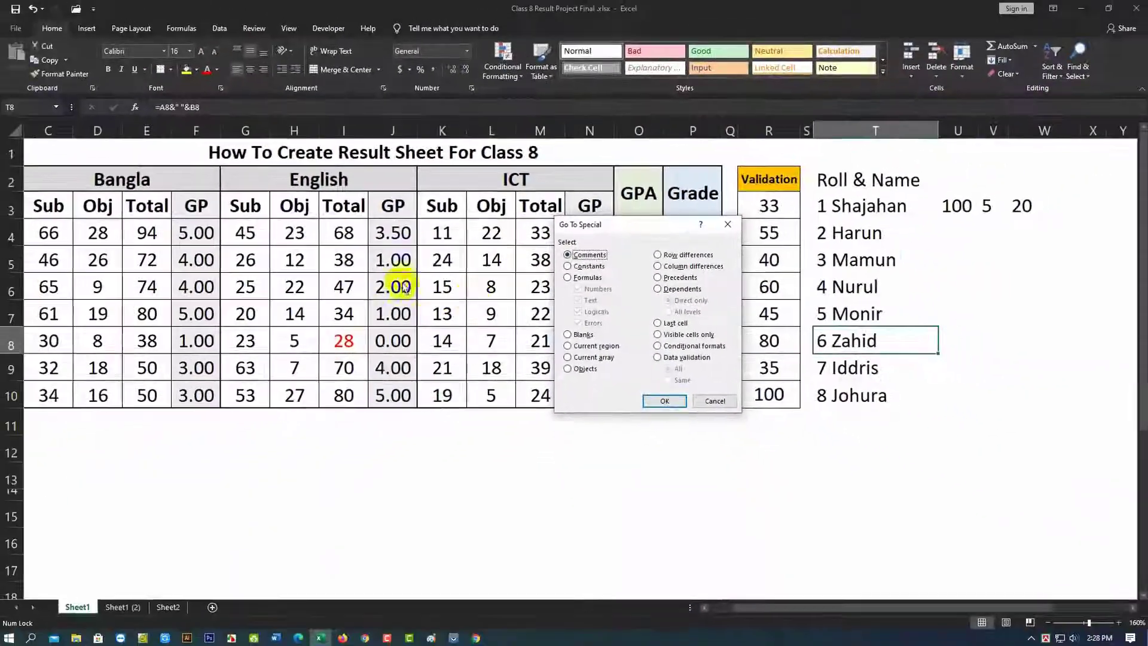
{"action": "left_click", "coordinate": [659, 401]}
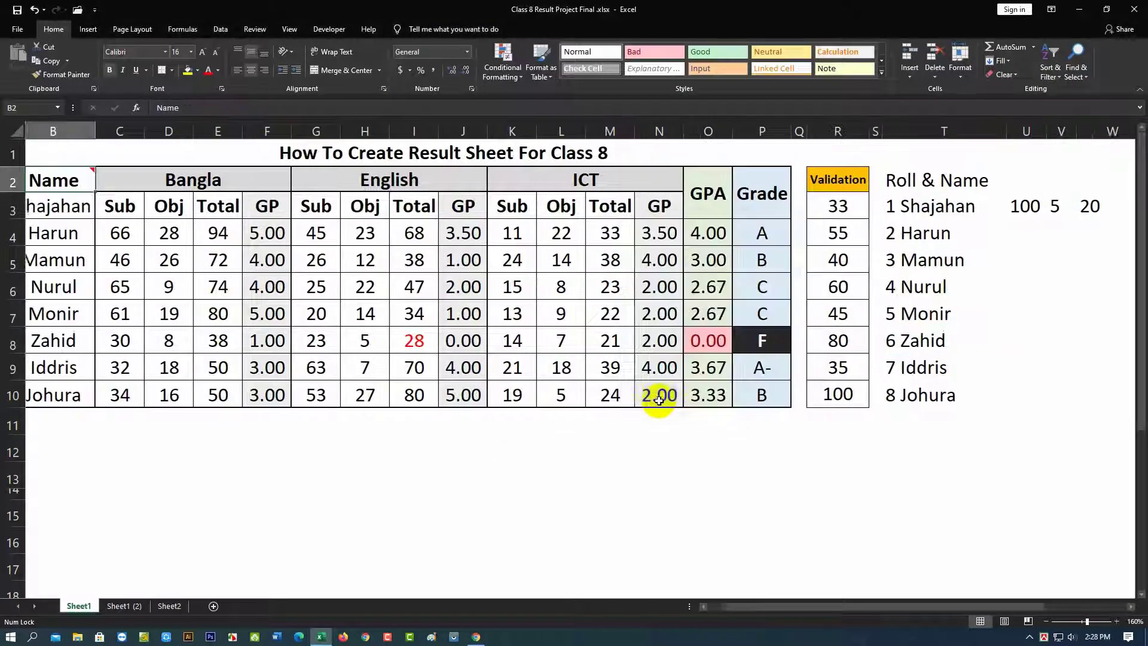
{"action": "mouse_move", "coordinate": [88, 178]}
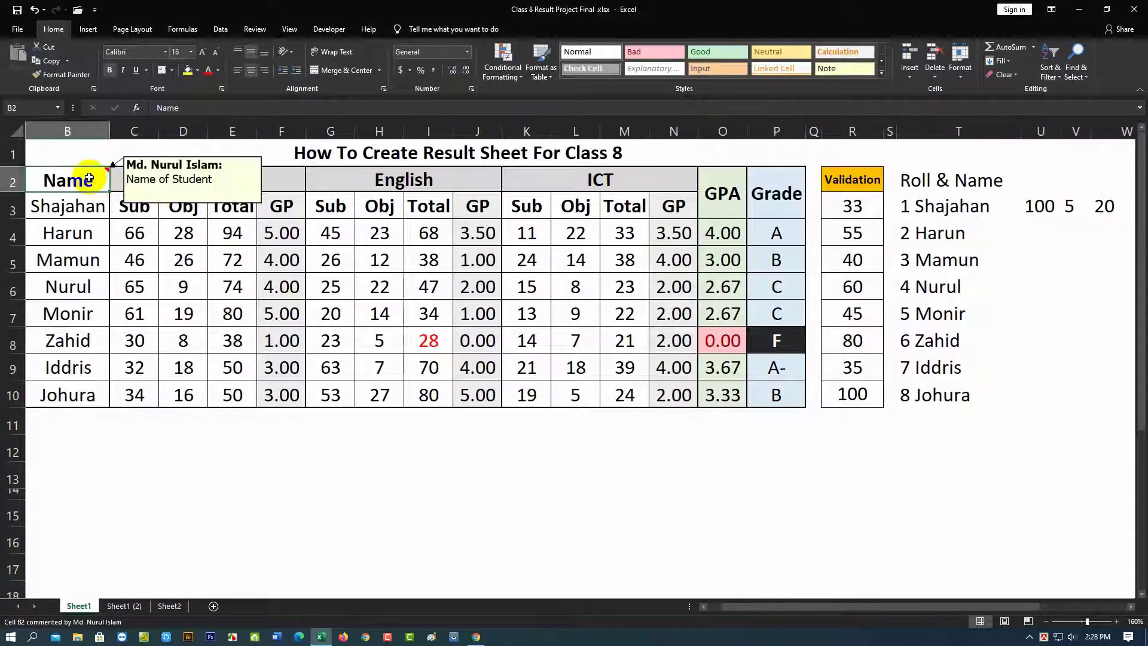
{"action": "left_click", "coordinate": [198, 71]}
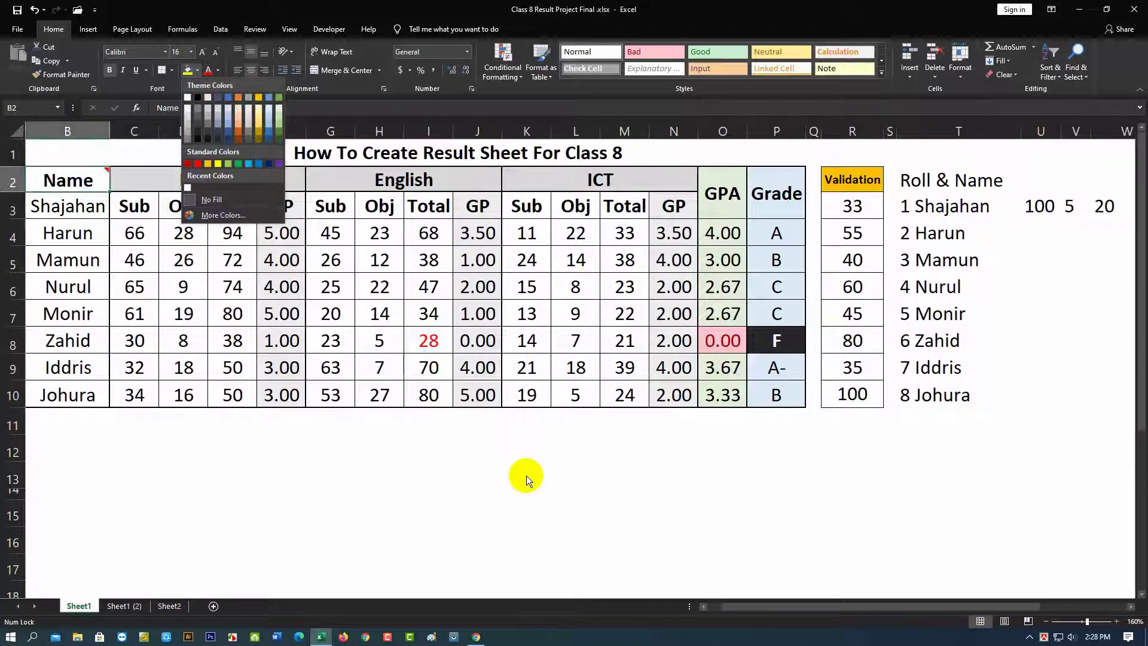
Select all cells holding constants with Go To Special, keeping every value type included, and clear the selection.
{"action": "left_click", "coordinate": [1083, 76]}
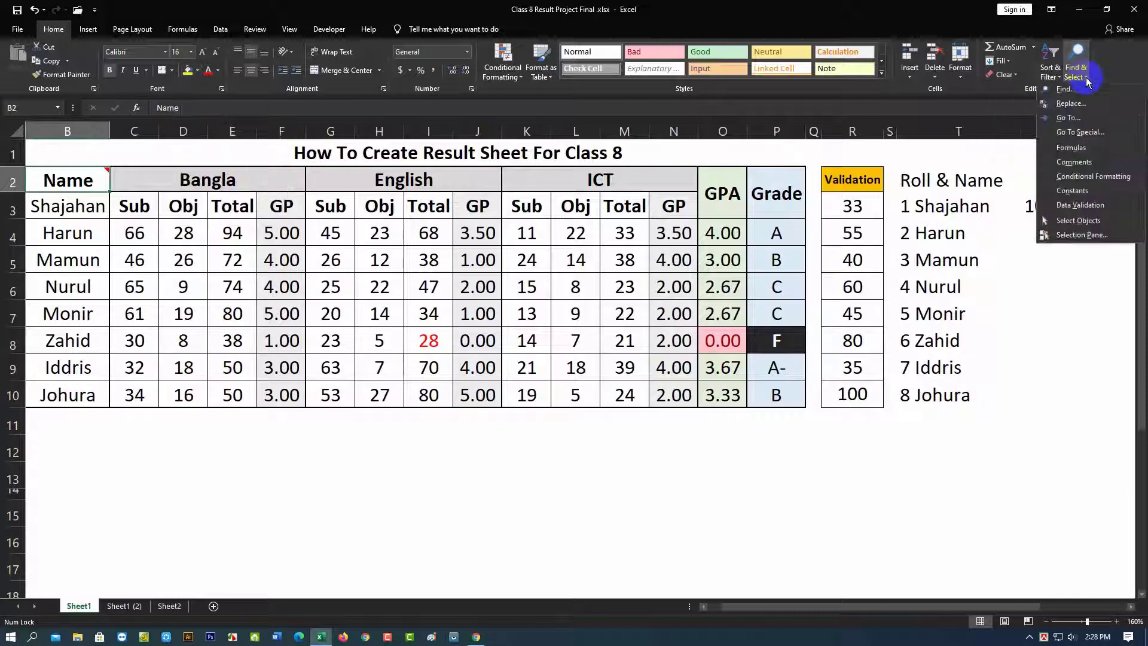
{"action": "left_click", "coordinate": [1072, 132]}
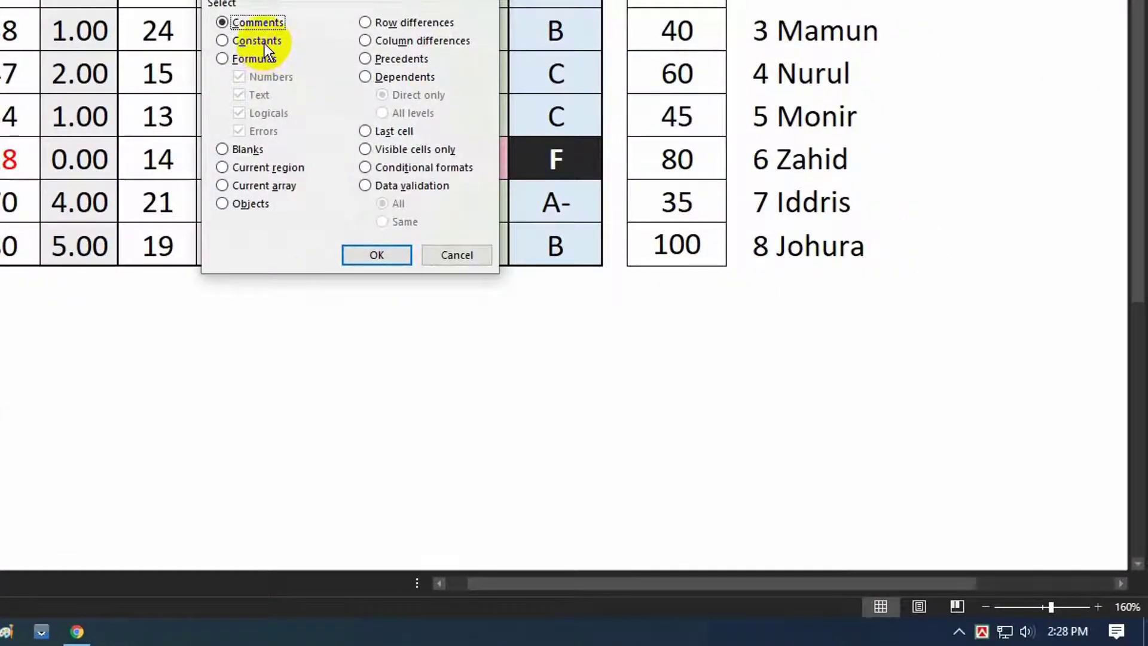
{"action": "left_click", "coordinate": [264, 42]}
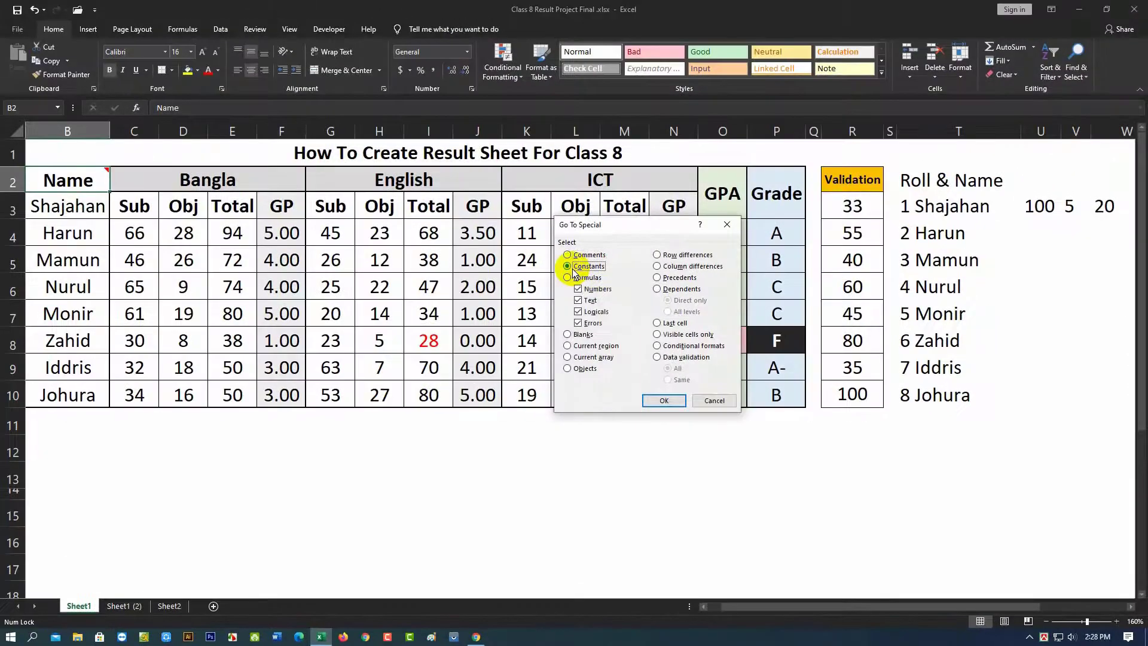
{"action": "left_click", "coordinate": [662, 399]}
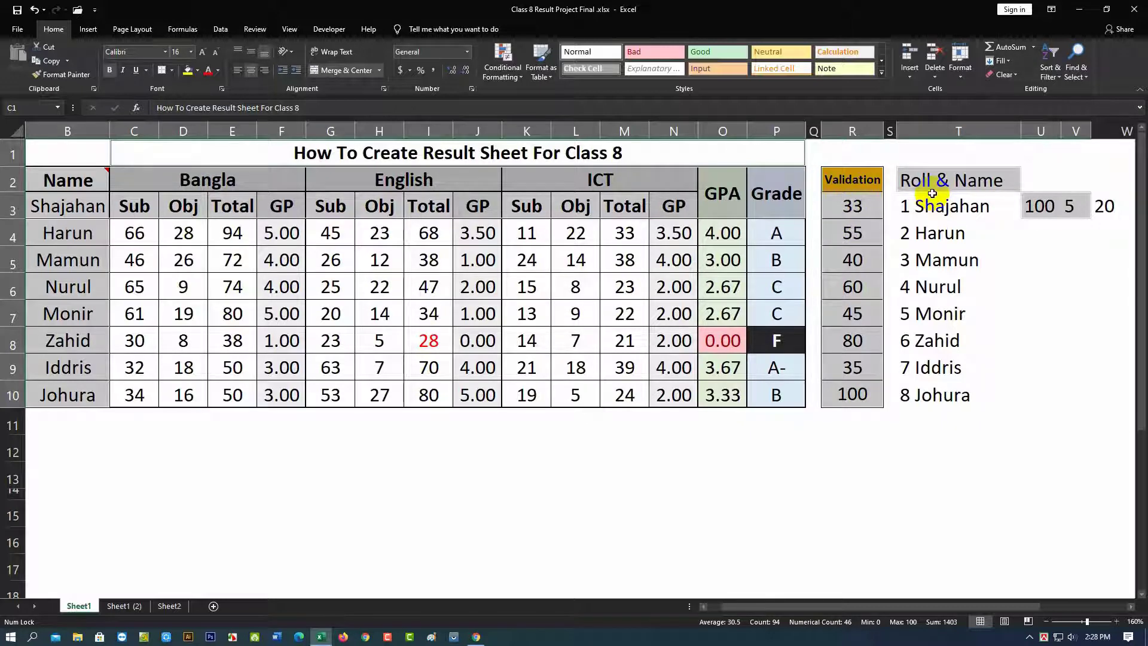
{"action": "left_click", "coordinate": [1013, 297]}
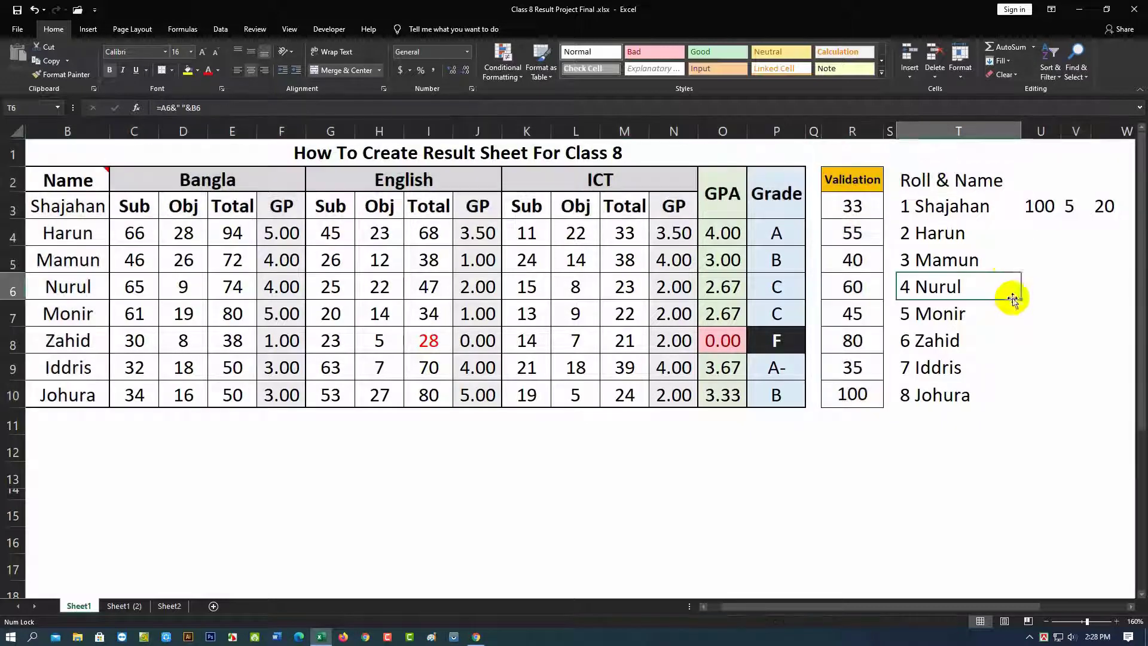
Select every formula cell in the sheet with Go To Special, including numbers, text, logicals and errors, and deselect them.
{"action": "left_click", "coordinate": [1086, 84]}
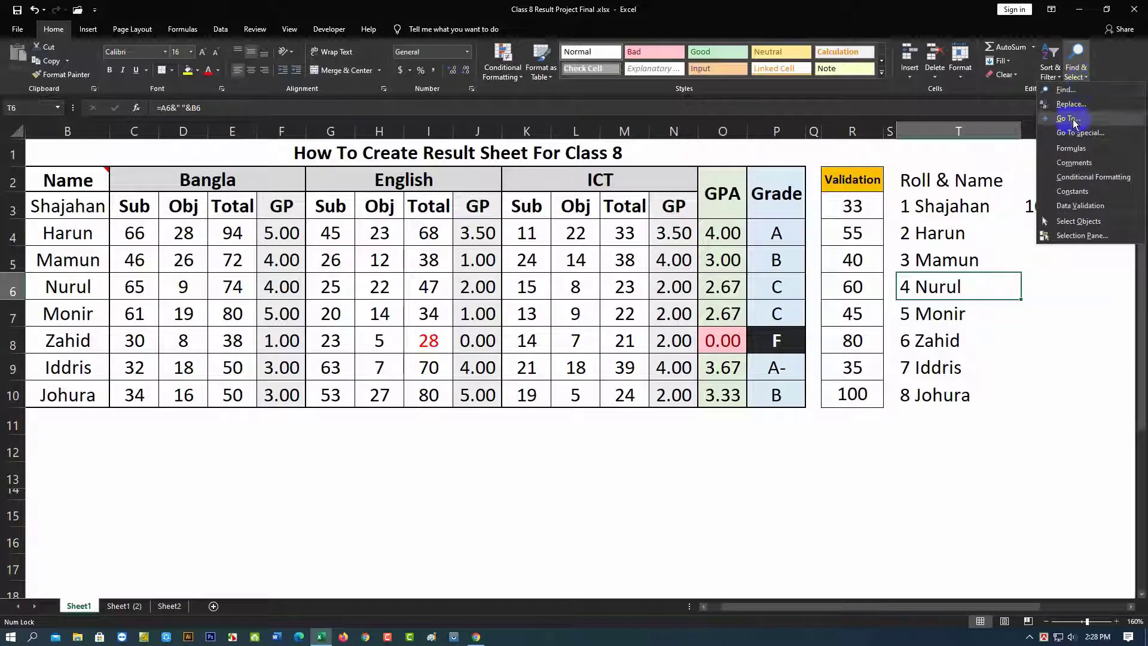
{"action": "left_click", "coordinate": [1080, 133]}
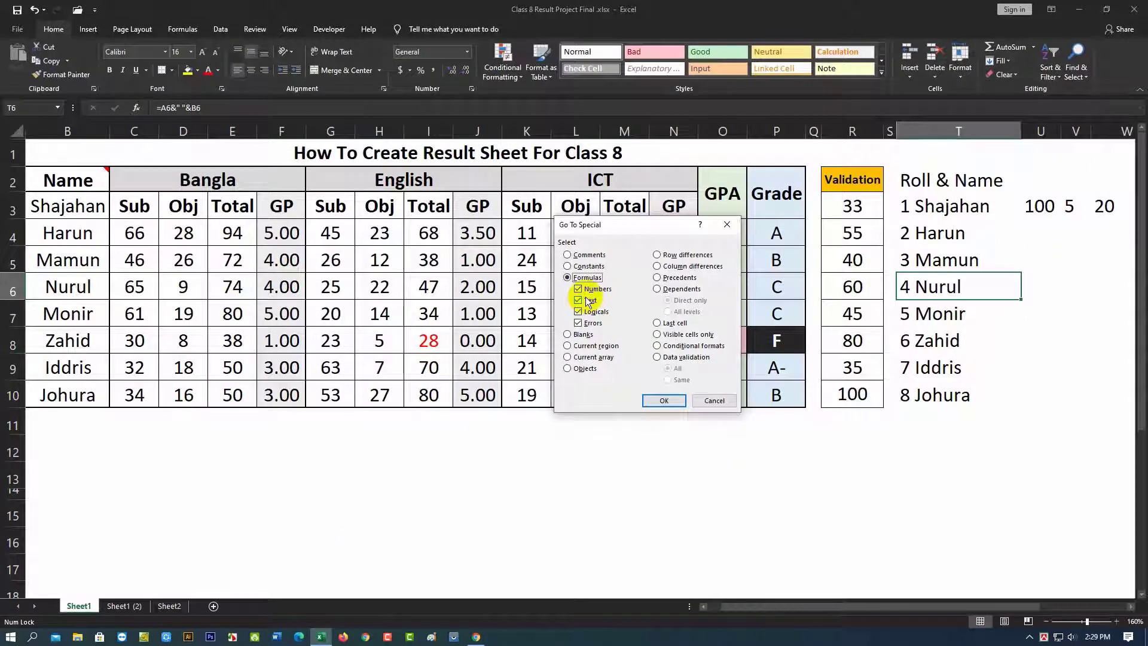
{"action": "left_click", "coordinate": [660, 399]}
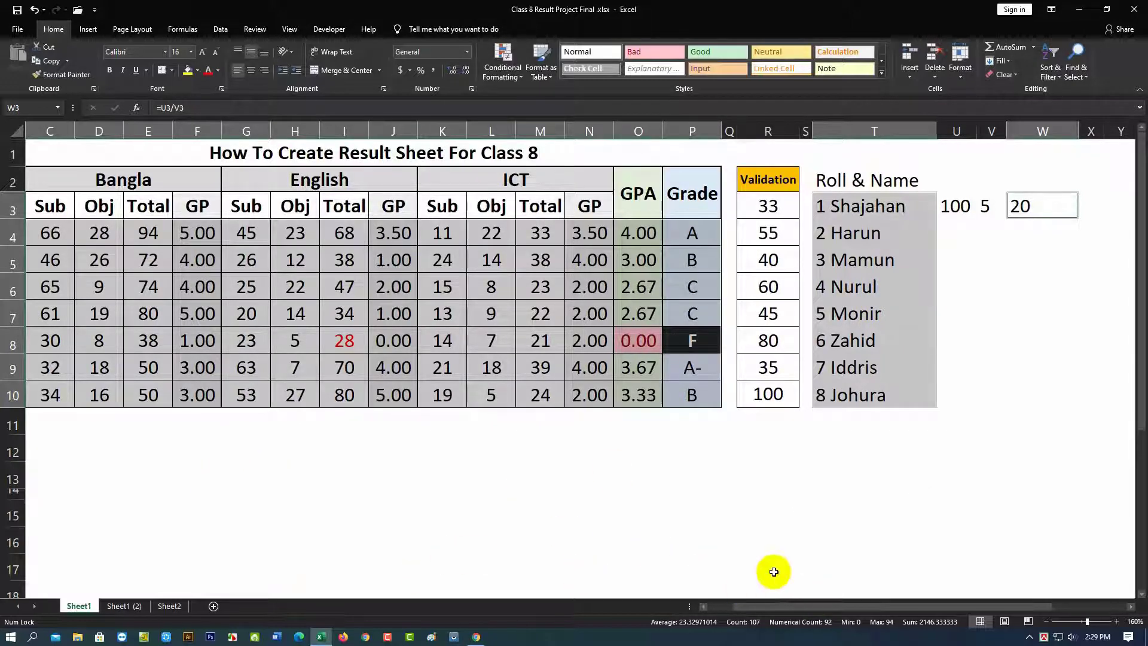
{"action": "left_click", "coordinate": [991, 340]}
Select only formulas returning text with Go To Special, excluding numbers, logicals and errors, and clear the selection.
{"action": "left_click", "coordinate": [1086, 80]}
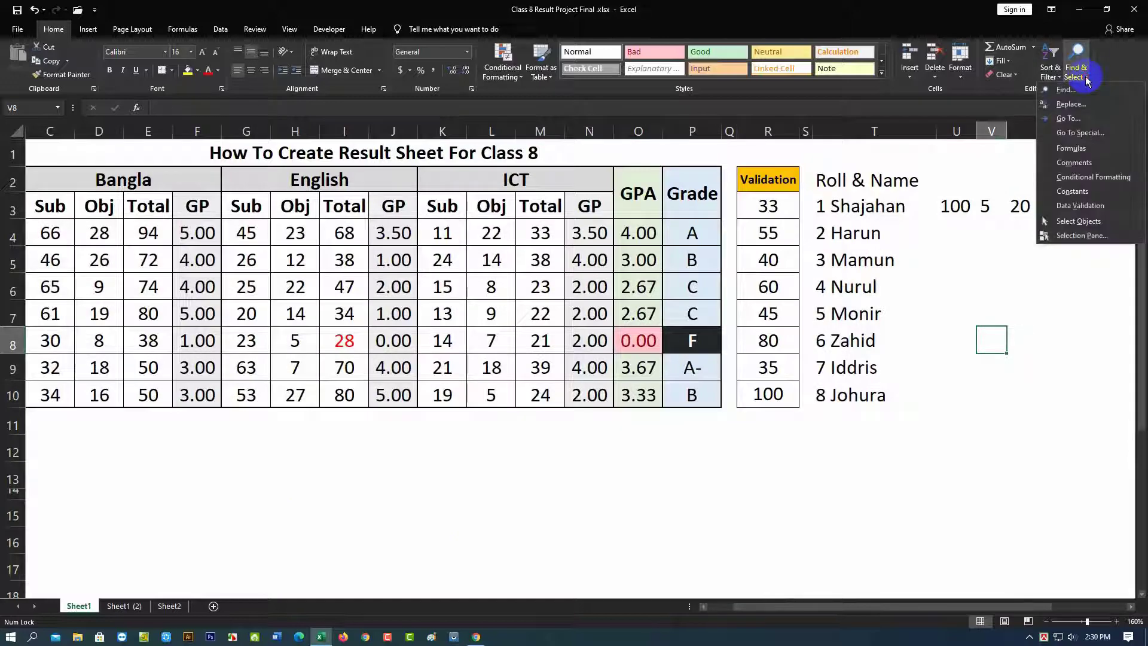
{"action": "left_click", "coordinate": [1079, 131]}
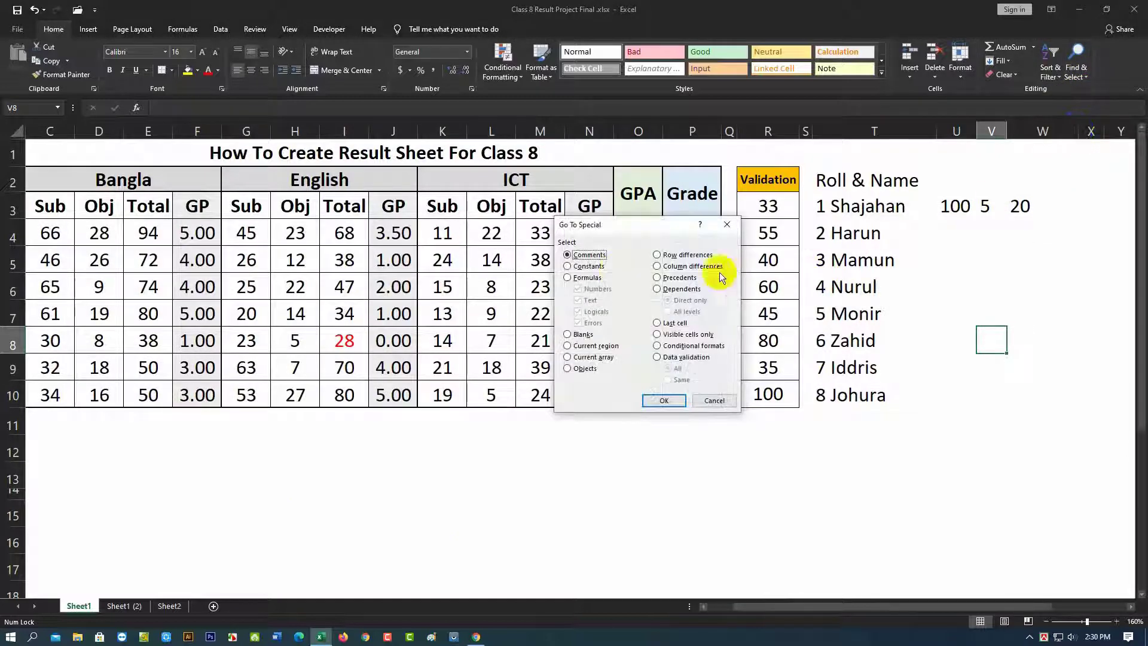
{"action": "left_click", "coordinate": [589, 278]}
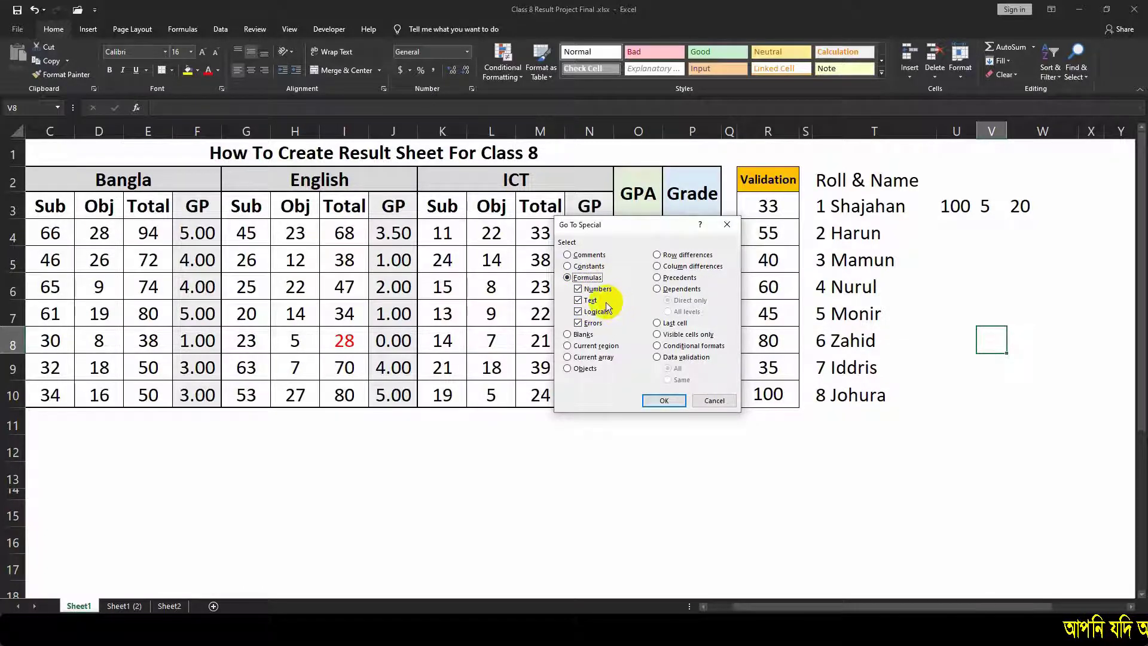
{"action": "left_click", "coordinate": [581, 289]}
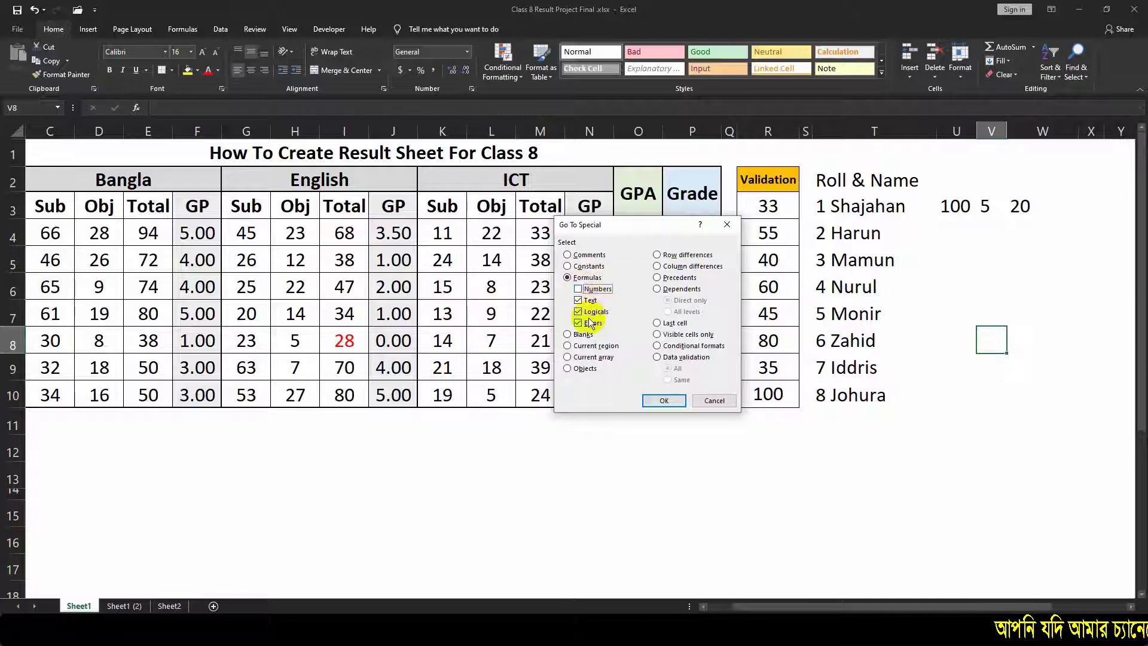
{"action": "left_click", "coordinate": [579, 312]}
{"action": "left_click", "coordinate": [579, 323]}
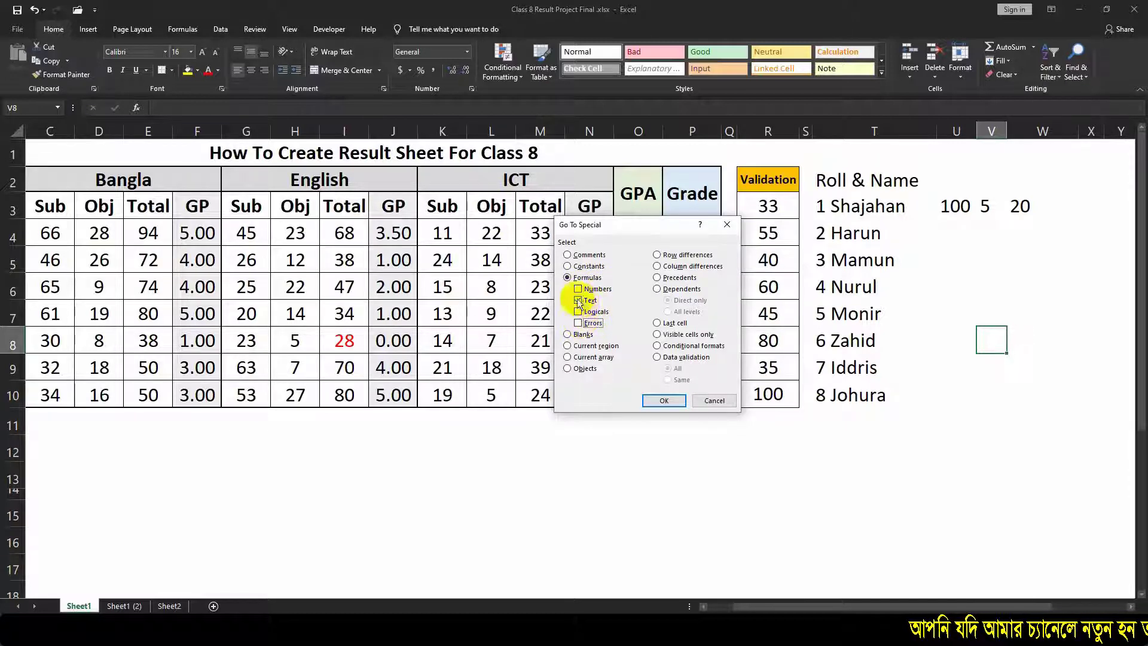
{"action": "left_click", "coordinate": [662, 399]}
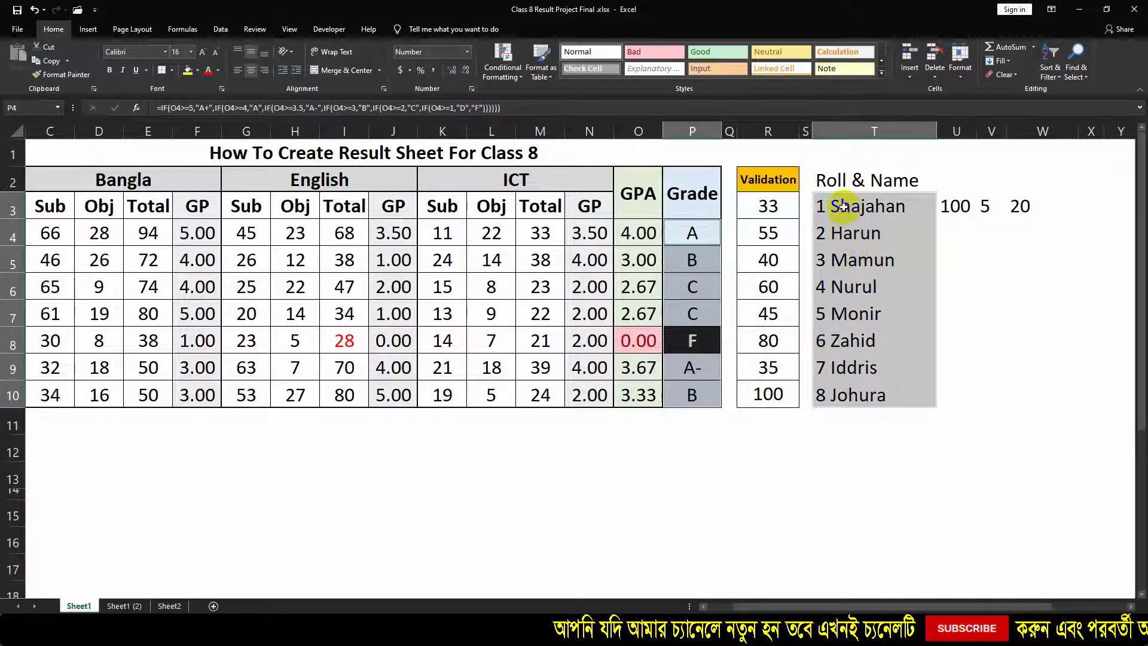
{"action": "left_click", "coordinate": [970, 309]}
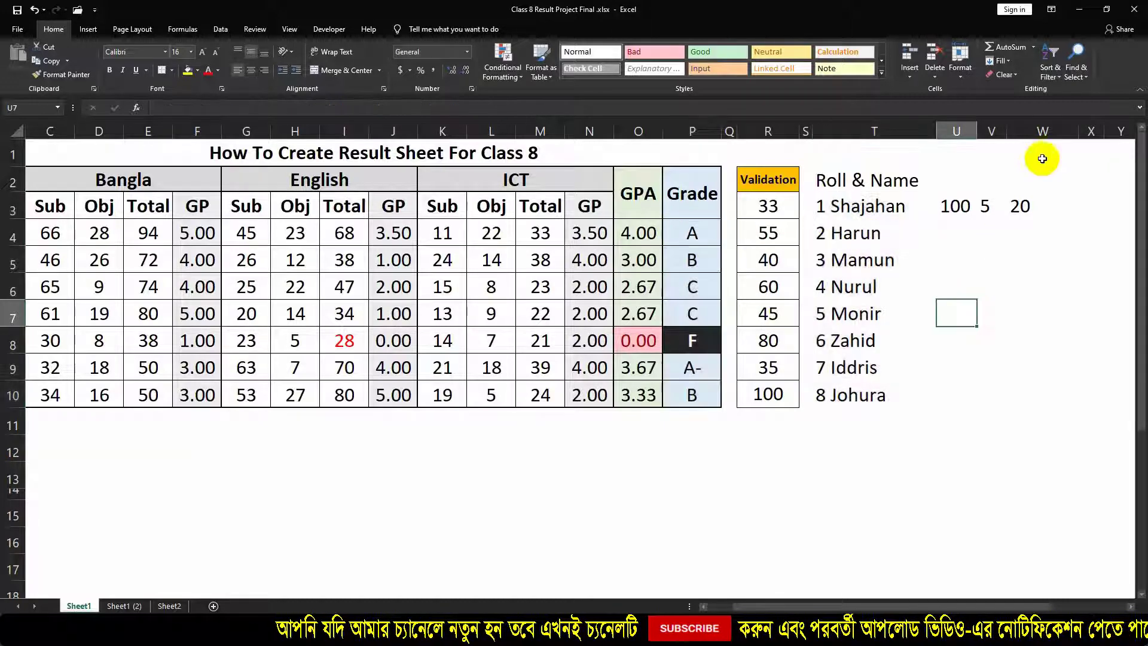
Try to select only formulas returning errors with Go To Special, excluding numbers, text and logicals, and dismiss the message.
{"action": "left_click", "coordinate": [1077, 72]}
{"action": "left_click", "coordinate": [1078, 133]}
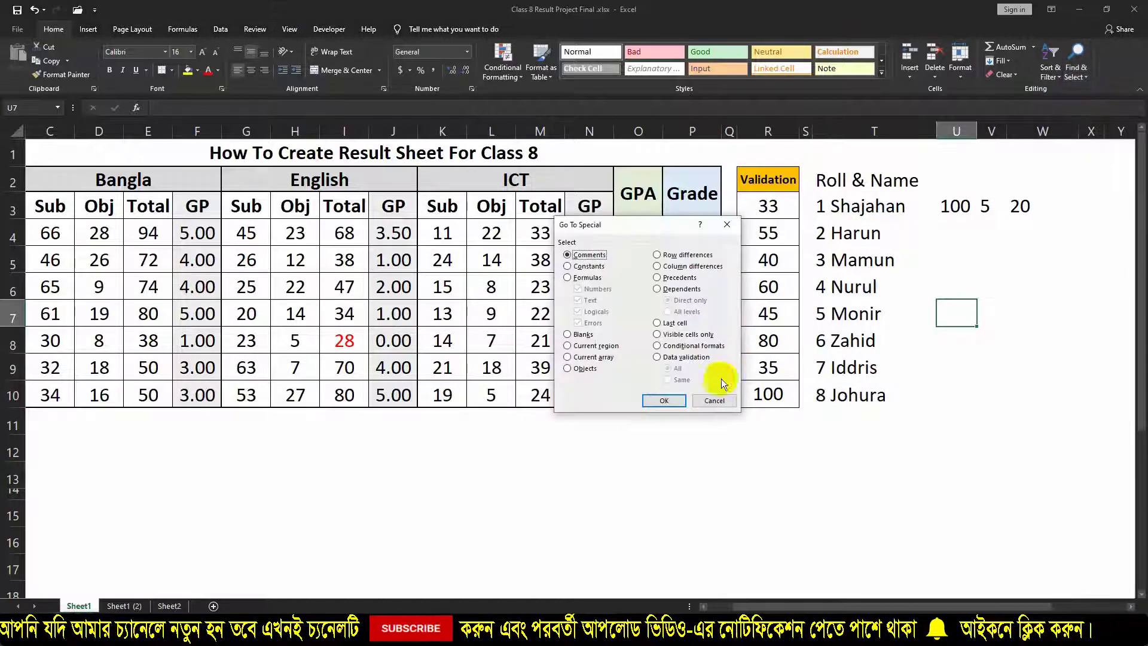
{"action": "left_click", "coordinate": [568, 277]}
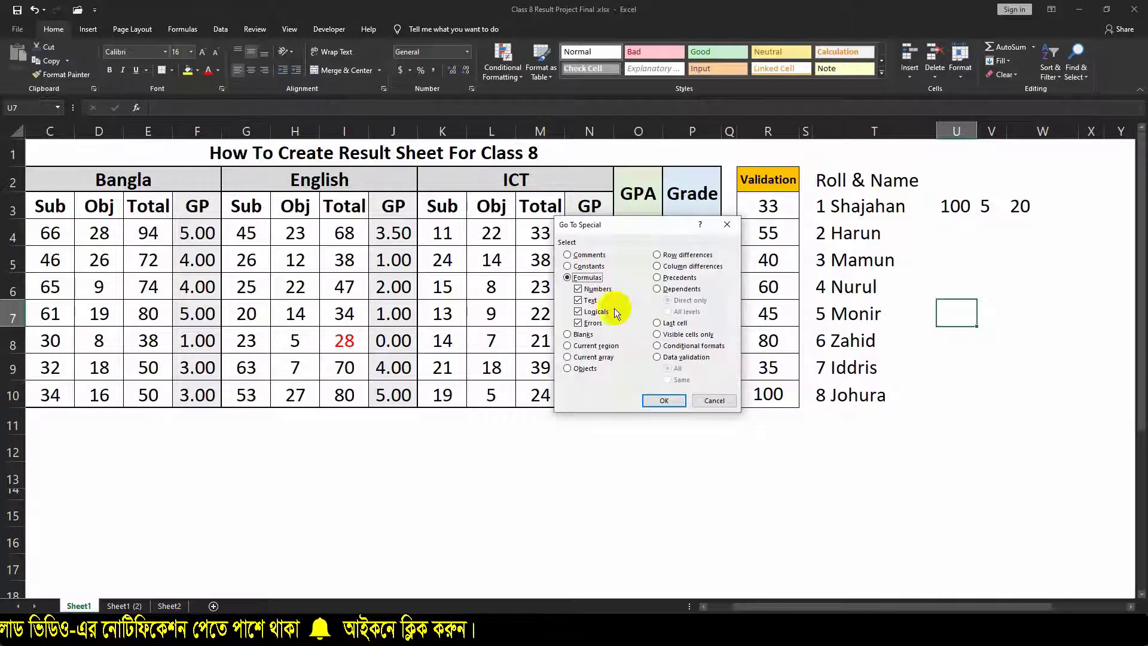
{"action": "left_click", "coordinate": [578, 290]}
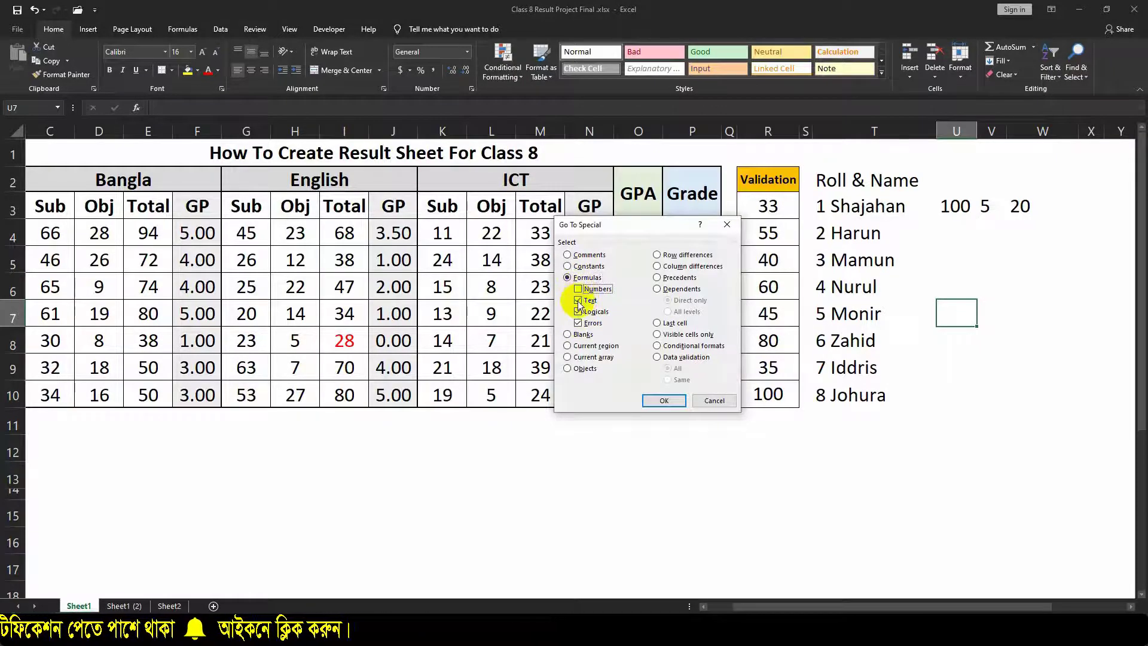
{"action": "left_click", "coordinate": [579, 300]}
{"action": "left_click", "coordinate": [578, 311]}
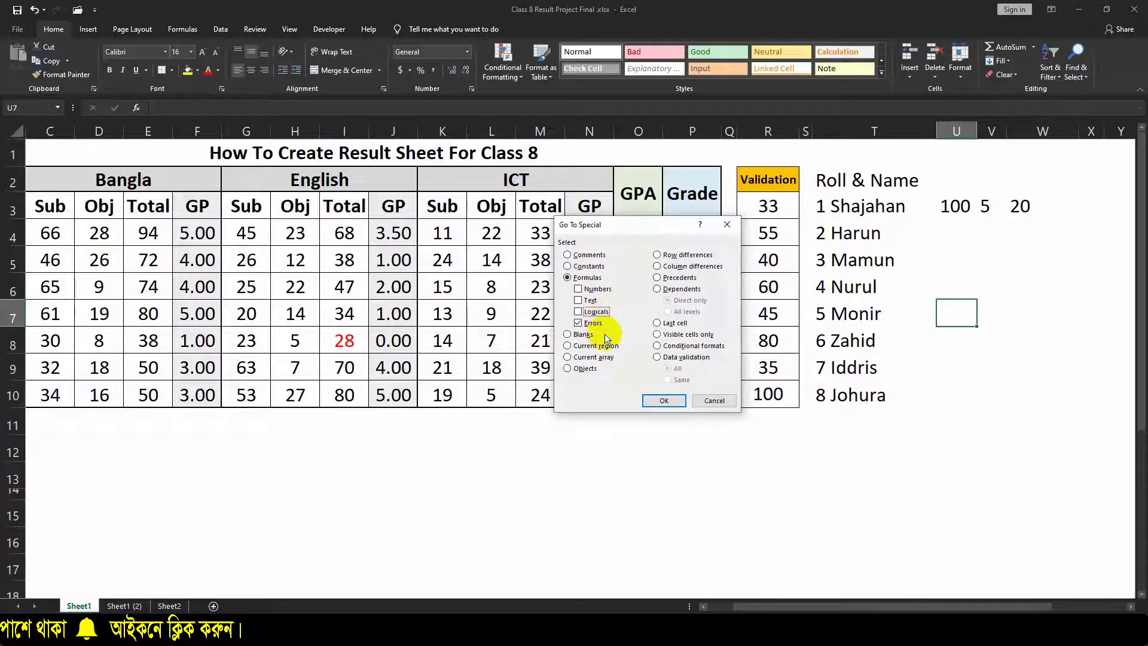
{"action": "left_click", "coordinate": [655, 400]}
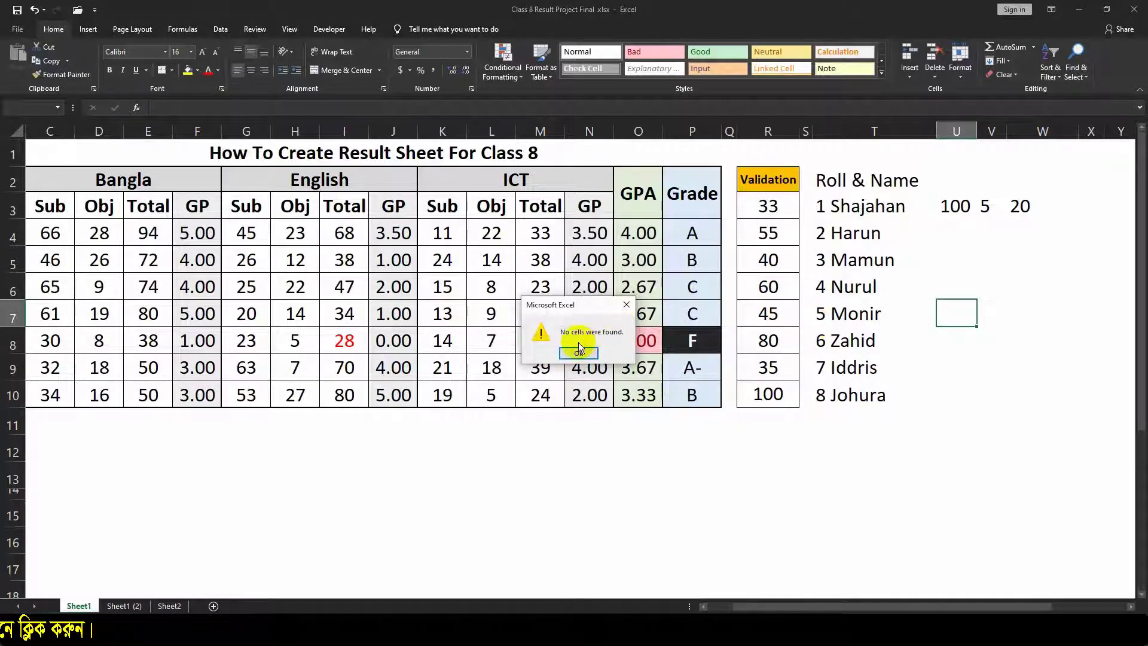
{"action": "left_click", "coordinate": [626, 305]}
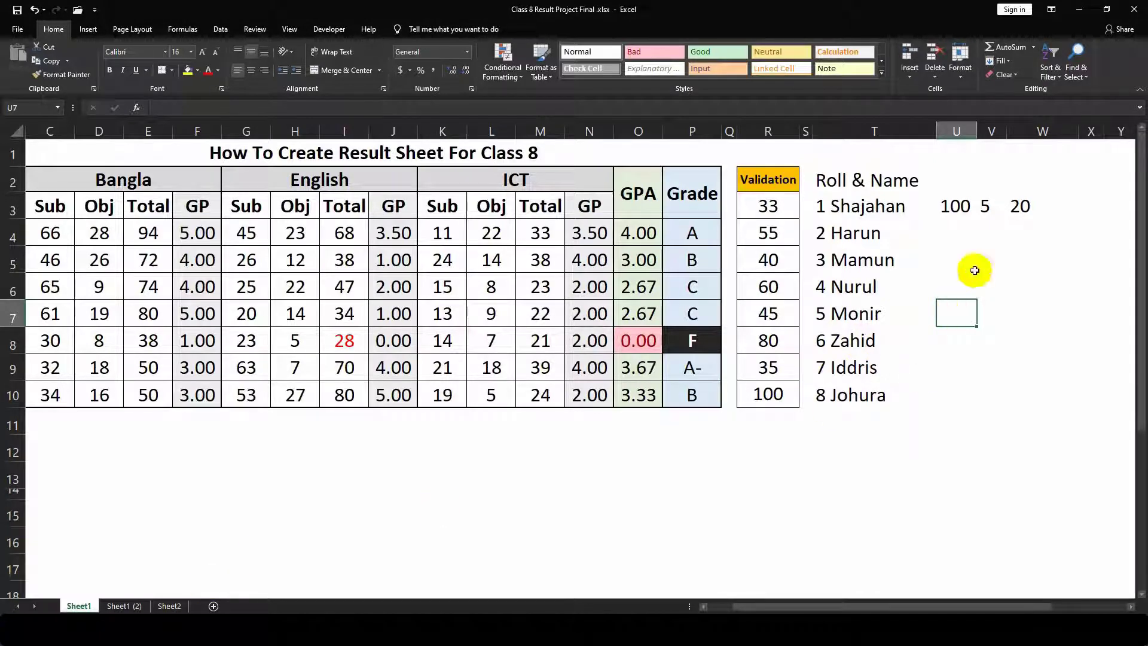
Clear the divisor in cell V3 so that the division formula in W3 returns an error.
{"action": "left_click", "coordinate": [987, 208]}
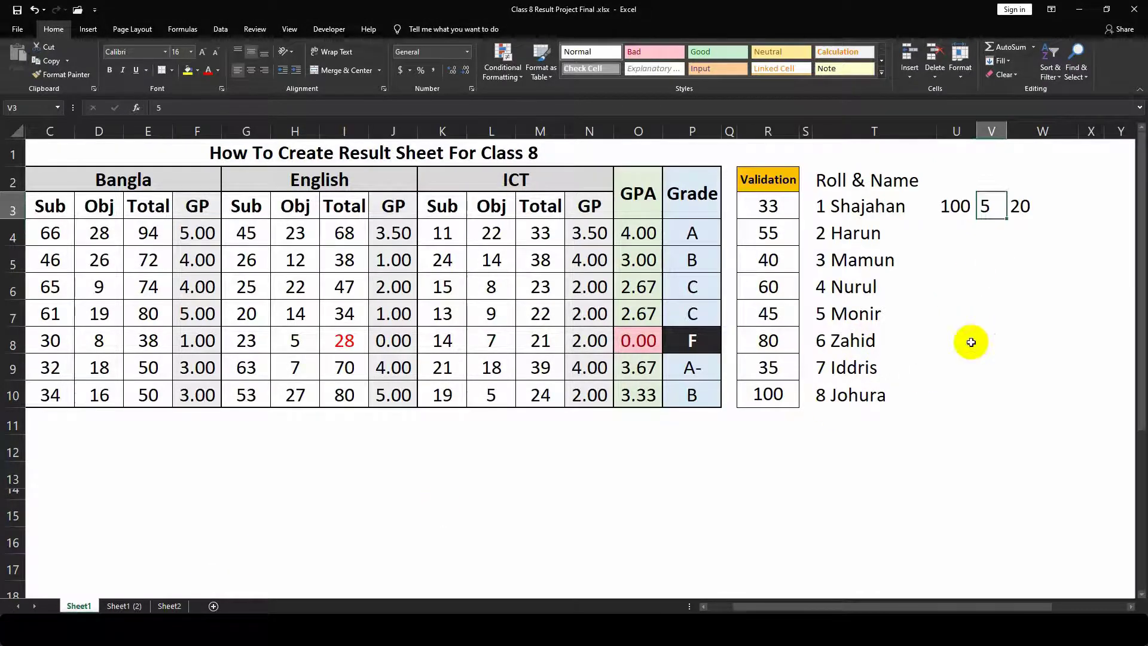
{"action": "key", "text": "Delete"}
{"action": "left_click", "coordinate": [955, 367]}
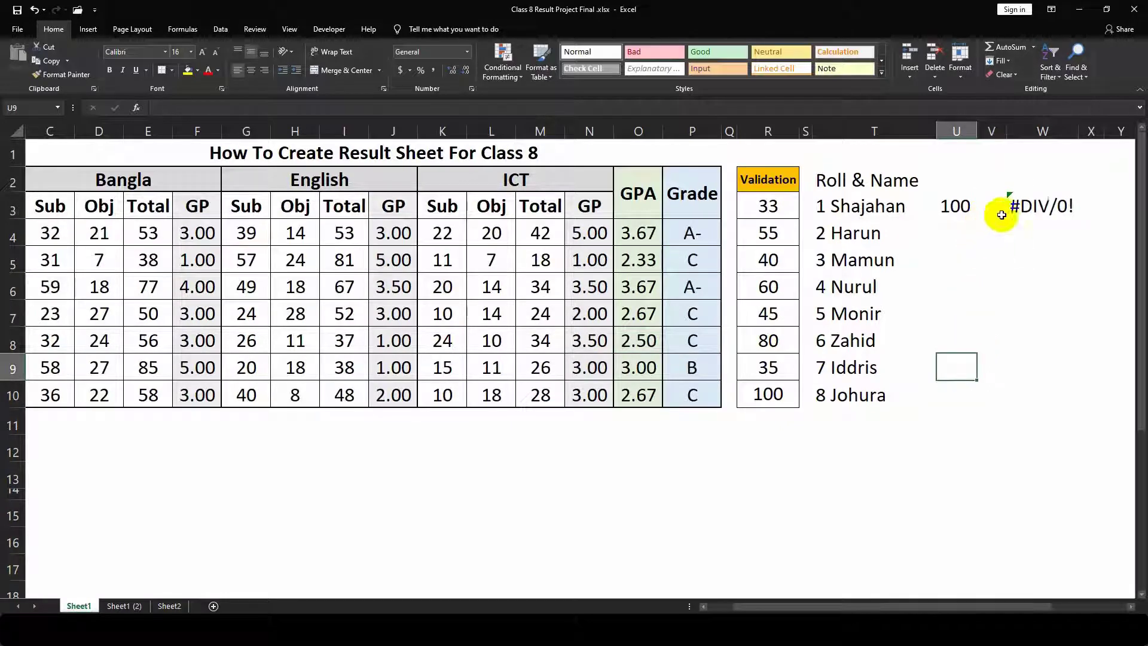
Select only formulas returning errors with Go To Special, and open the fill colour choices for the selected cell.
{"action": "left_click", "coordinate": [1084, 77]}
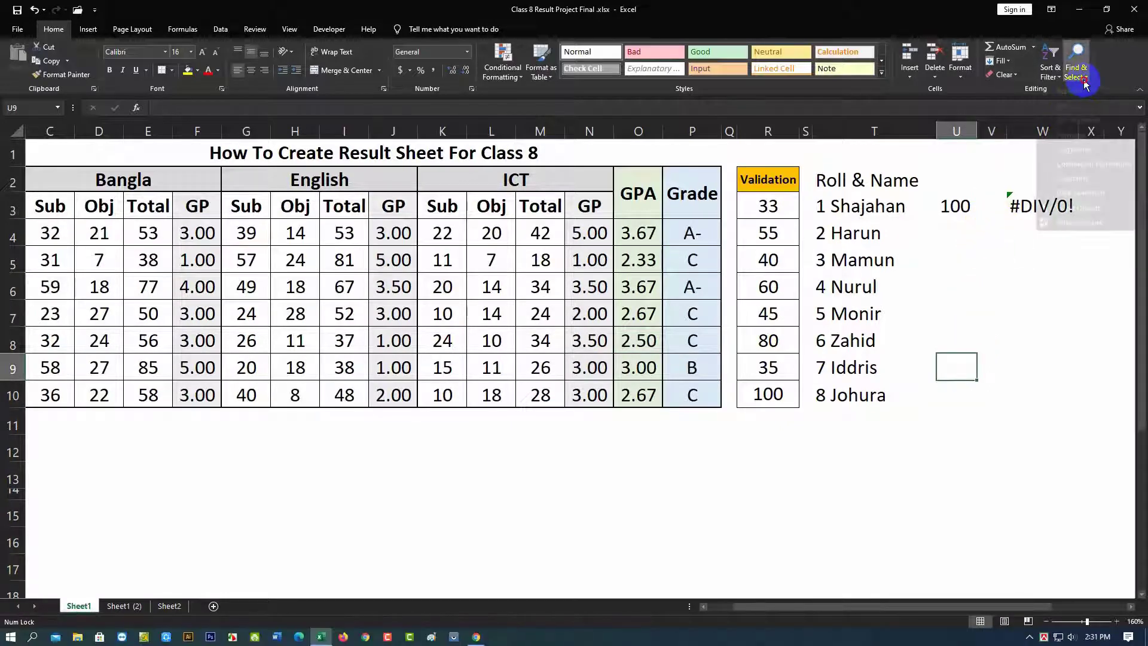
{"action": "left_click", "coordinate": [1084, 76]}
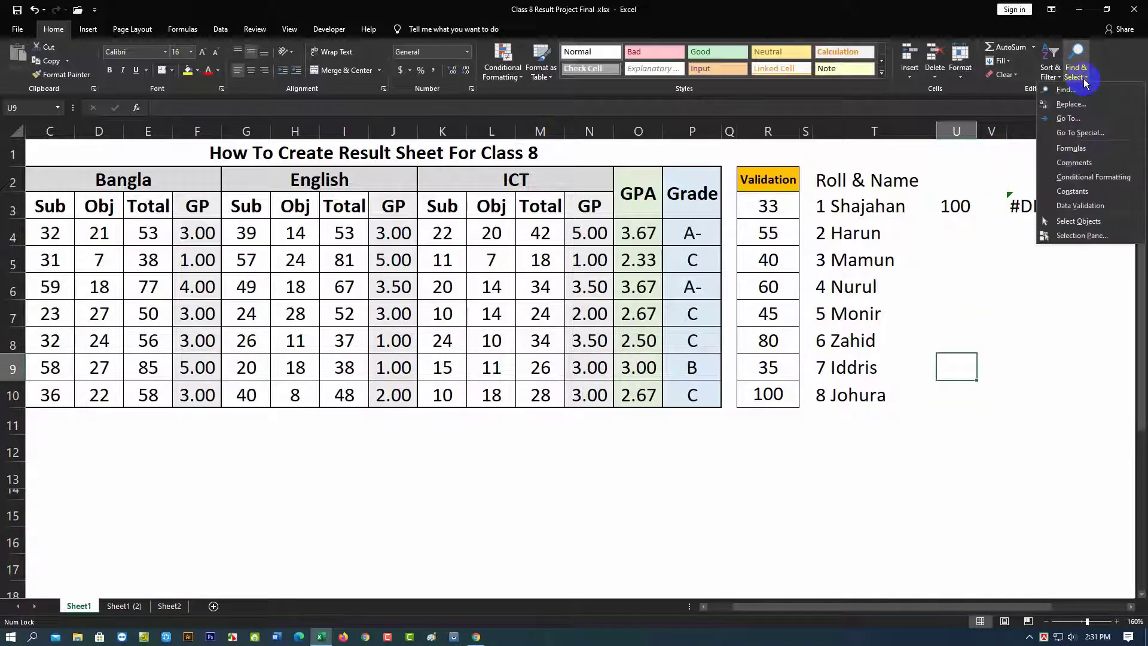
{"action": "left_click", "coordinate": [1076, 132]}
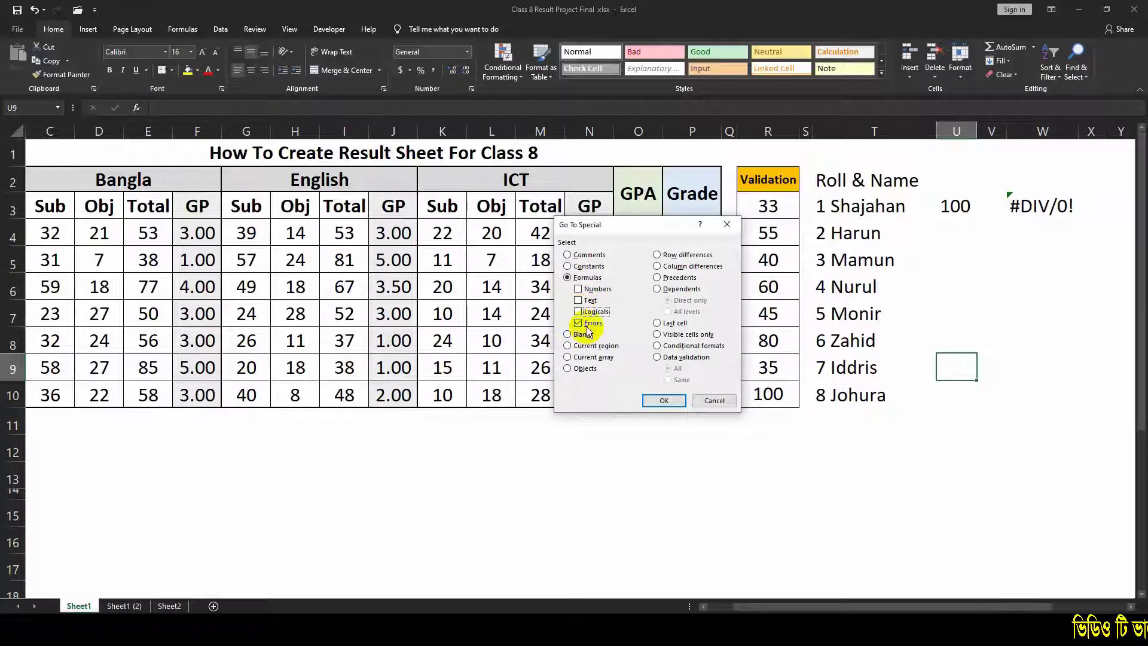
{"action": "left_click", "coordinate": [659, 402]}
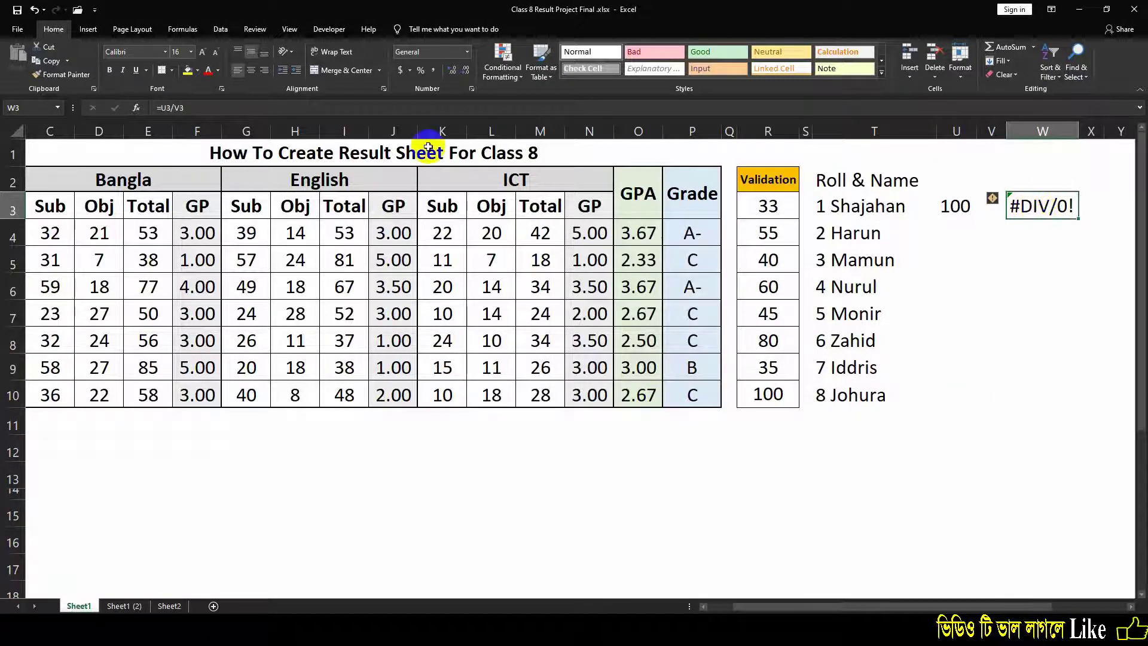
{"action": "left_click", "coordinate": [198, 72]}
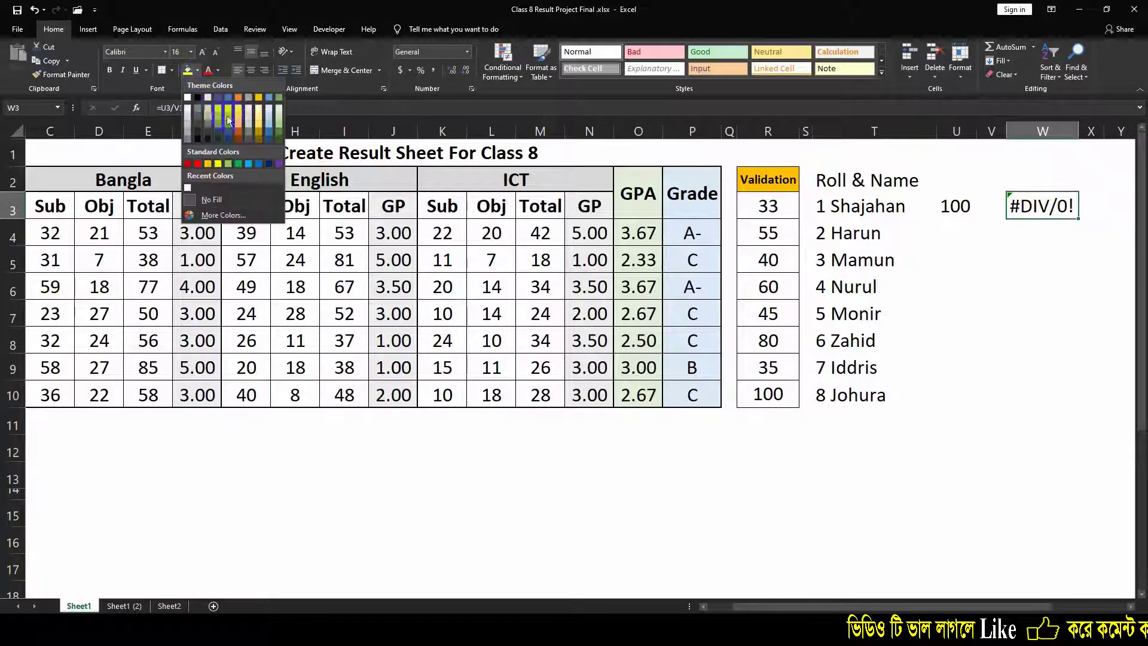
Leave the fill colour unchanged and enter 5 in cell V3 as the divisor.
{"action": "left_click", "coordinate": [999, 297]}
{"action": "left_click", "coordinate": [989, 209]}
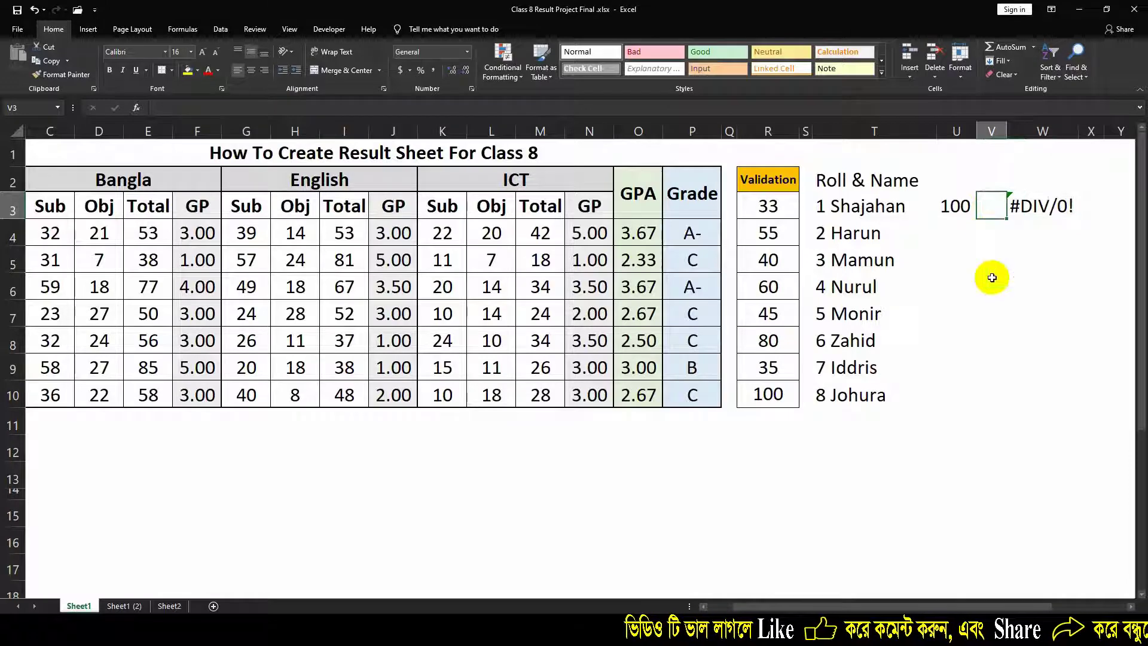
{"action": "left_click", "coordinate": [998, 302]}
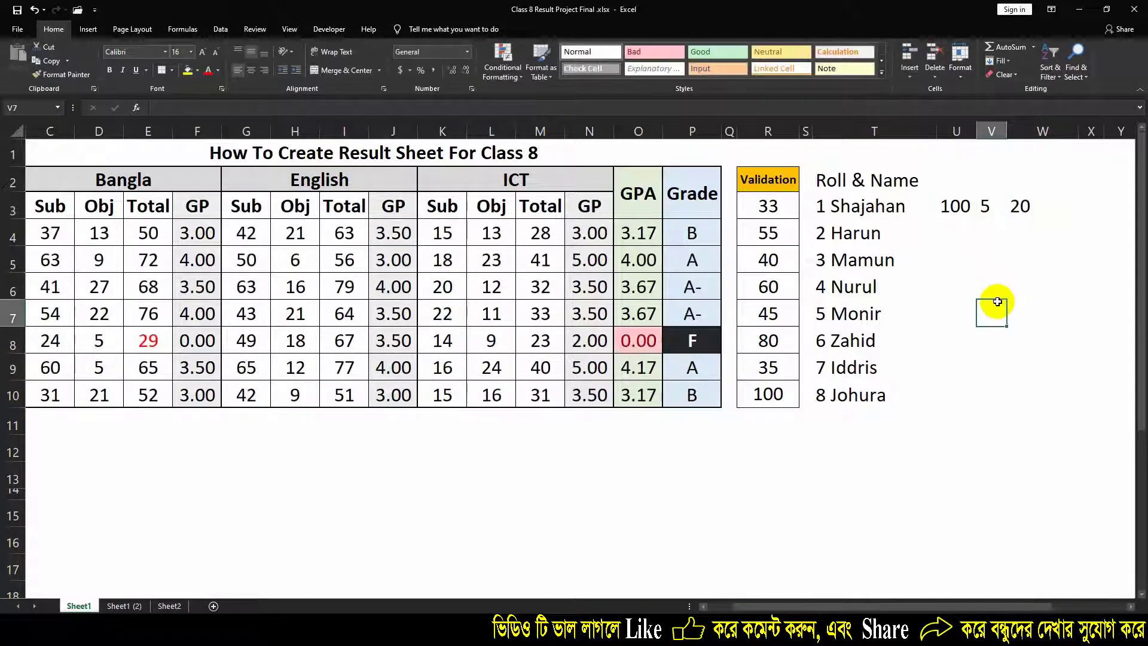
{"action": "left_click", "coordinate": [1076, 72]}
{"action": "left_click", "coordinate": [1071, 132]}
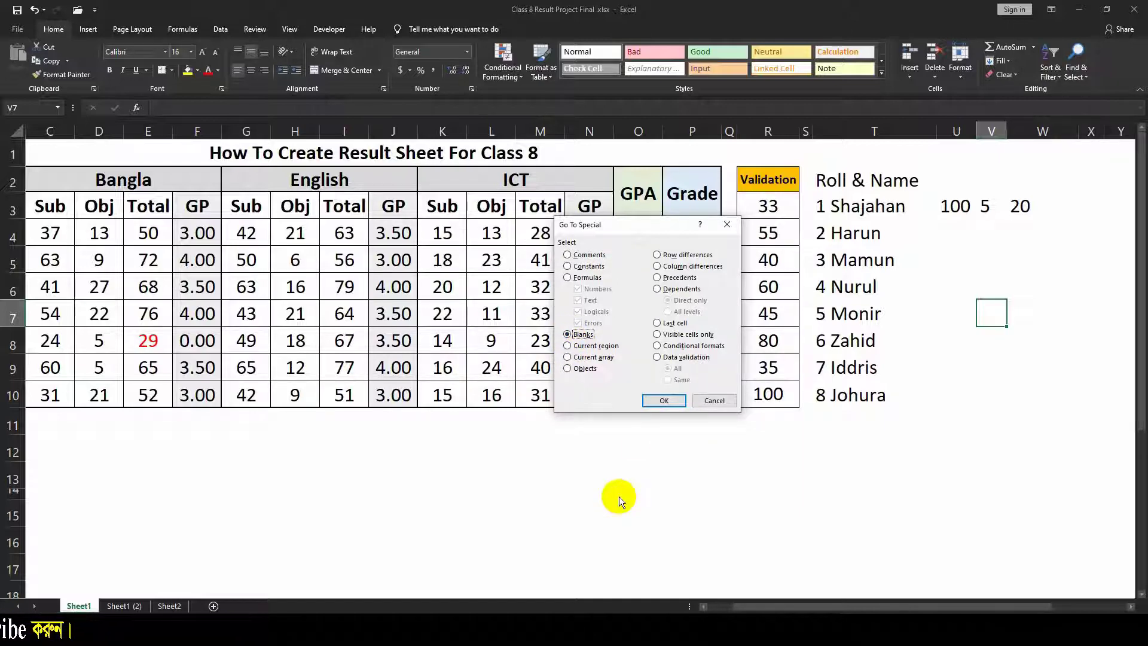
{"action": "left_click", "coordinate": [725, 228]}
{"action": "left_click", "coordinate": [644, 438]}
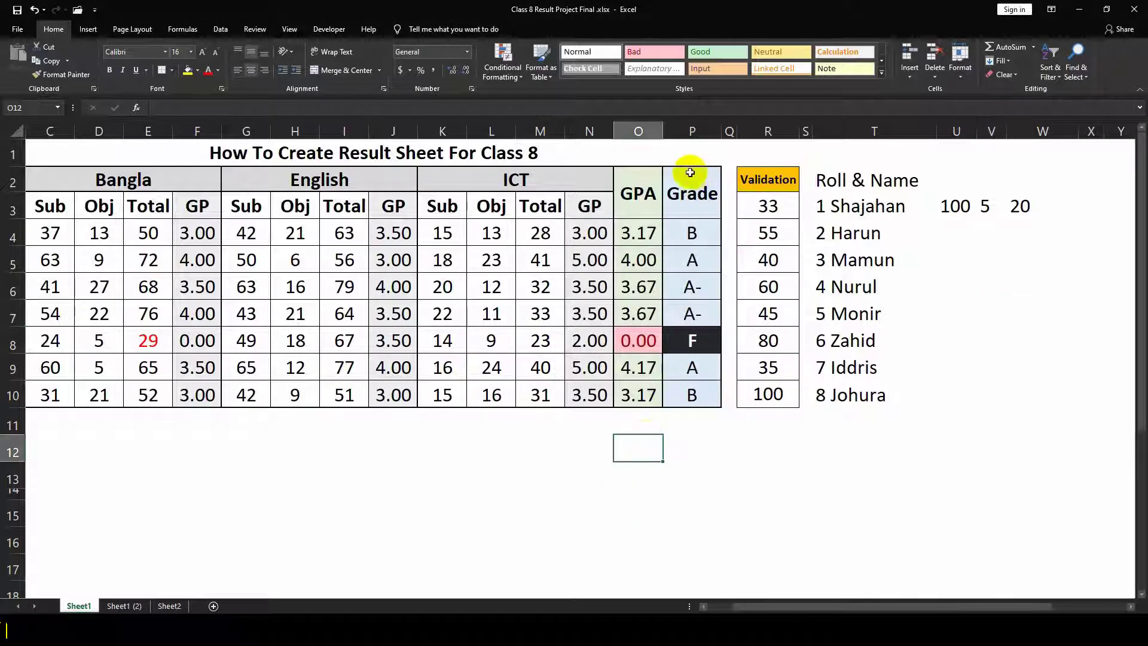
Select the range Q1:W15 and narrow it to its blank cells with Go To Special.
{"action": "left_click_drag", "start_coordinate": [730, 153], "coordinate": [1019, 514]}
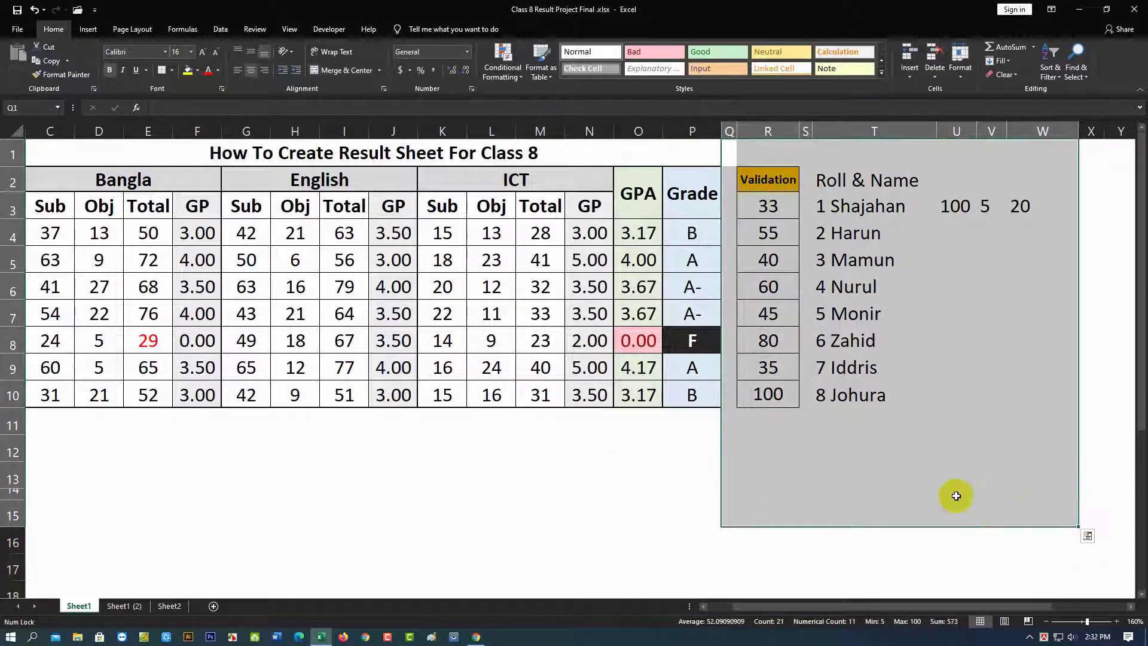
{"action": "left_click", "coordinate": [1085, 78]}
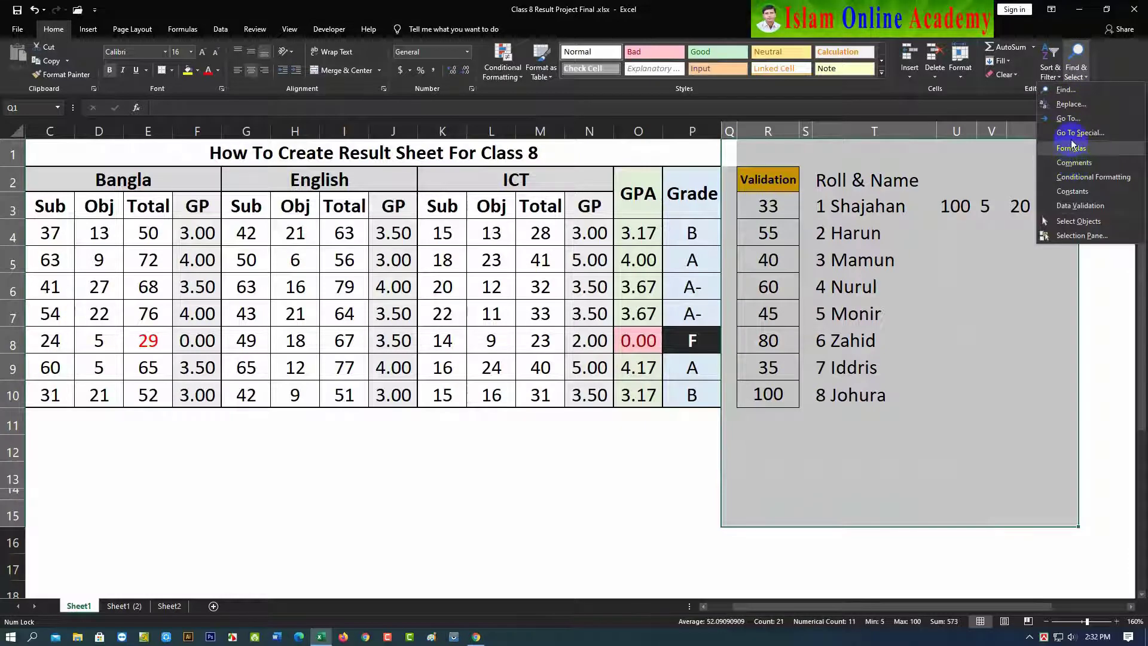
{"action": "left_click", "coordinate": [1077, 133]}
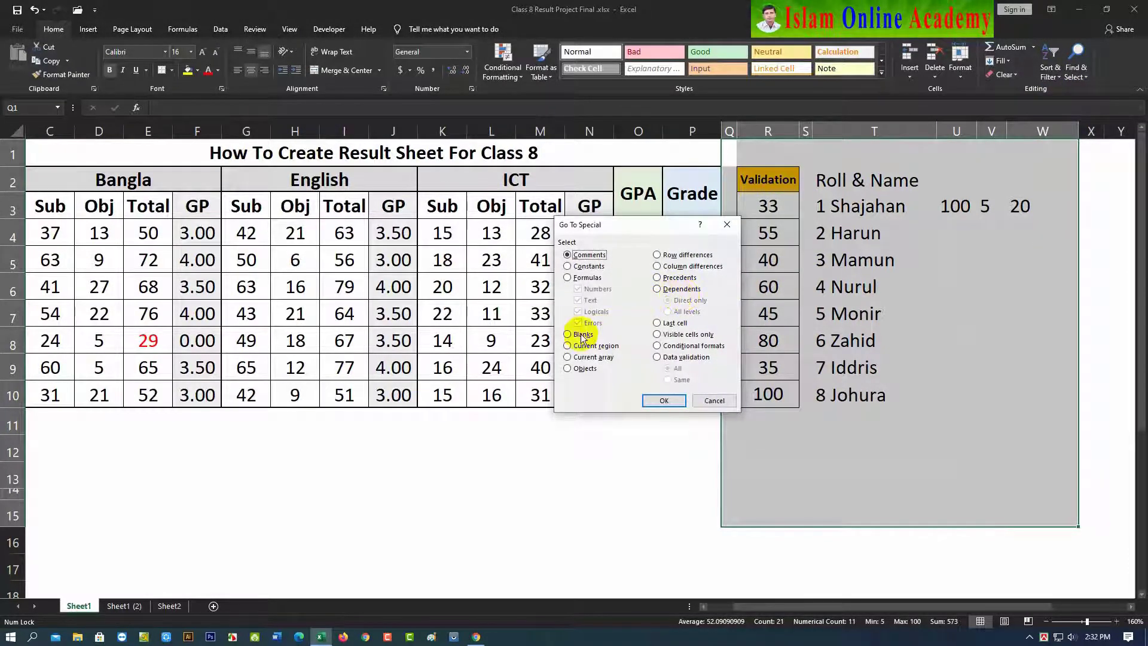
{"action": "left_click", "coordinate": [660, 400]}
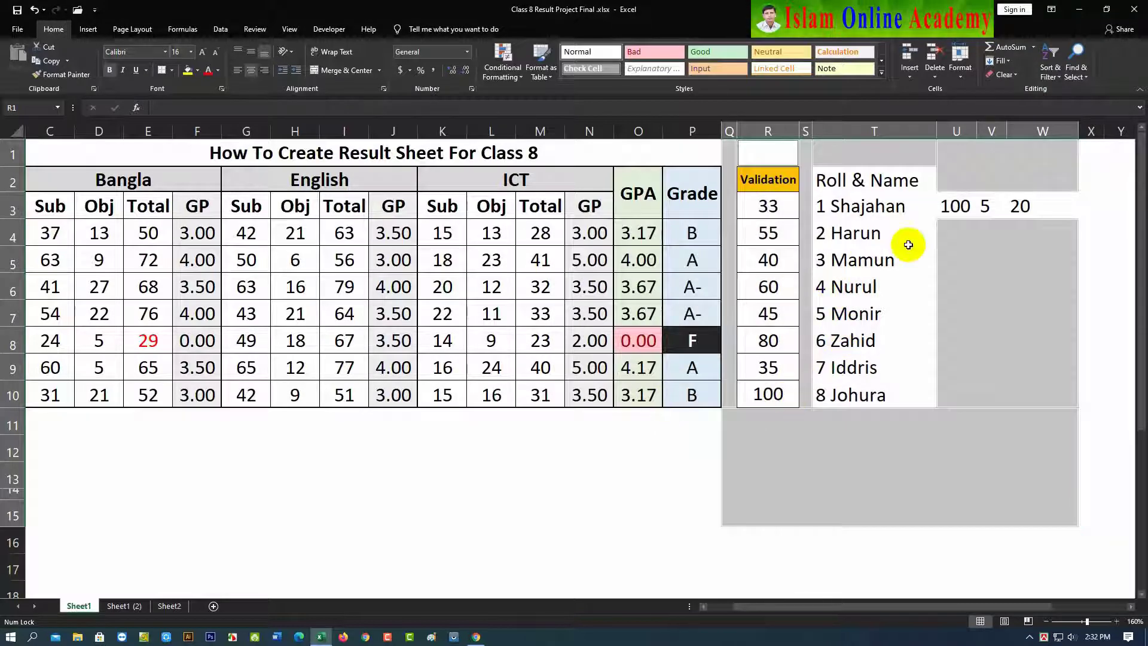
Fill the selected blank cells with Gold, Accent 4, Lighter 60%, then undo the fill and clear the selection.
{"action": "left_click", "coordinate": [198, 71]}
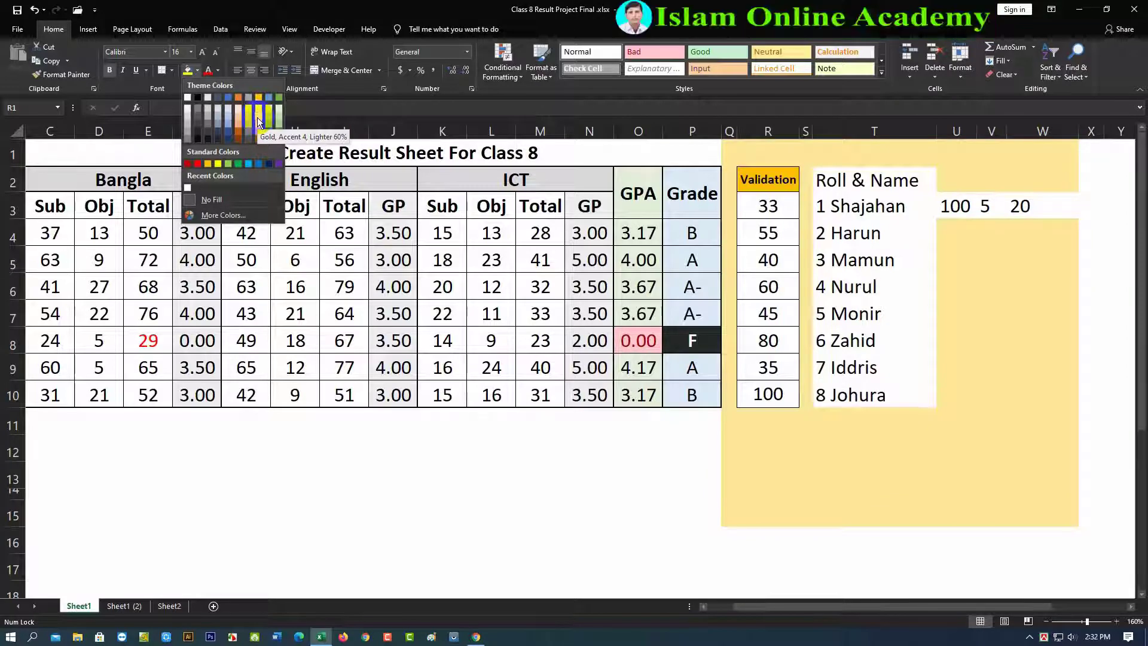
{"action": "left_click", "coordinate": [257, 117]}
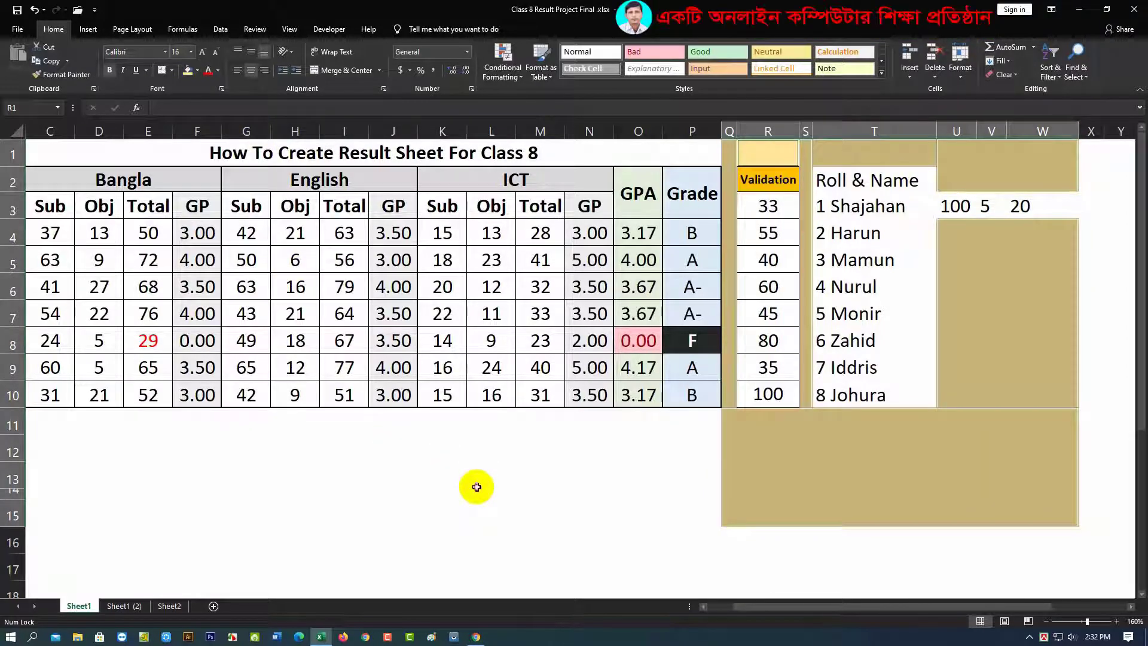
{"action": "left_click", "coordinate": [476, 486]}
{"action": "left_click", "coordinate": [626, 462]}
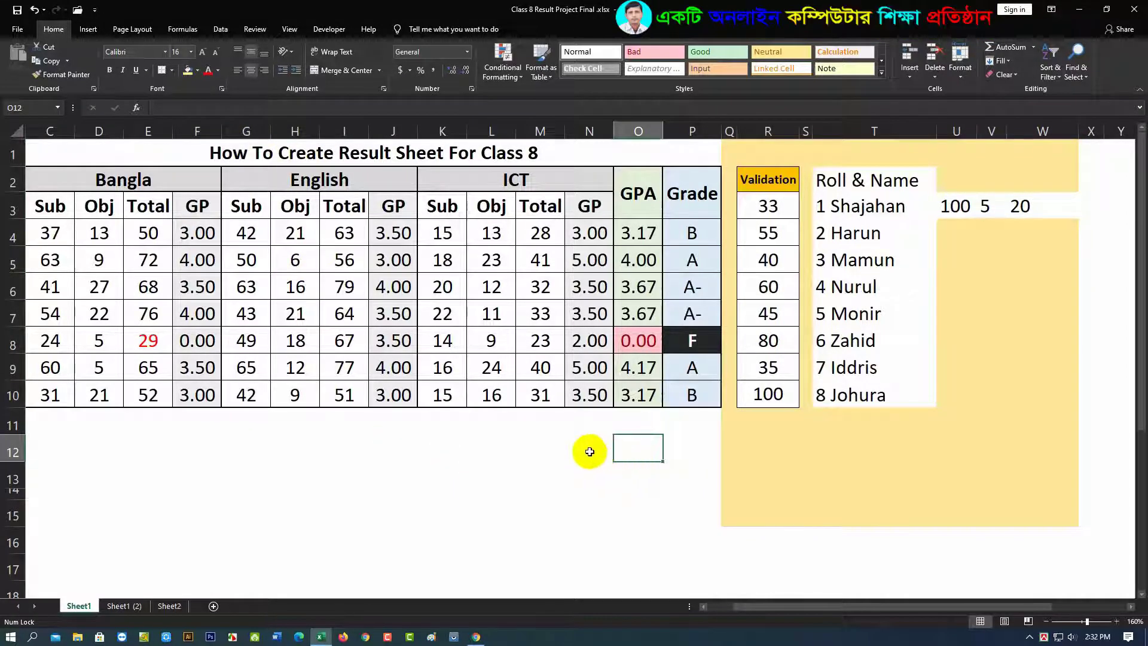
{"action": "key", "text": "ctrl+z"}
{"action": "left_click", "coordinate": [777, 473]}
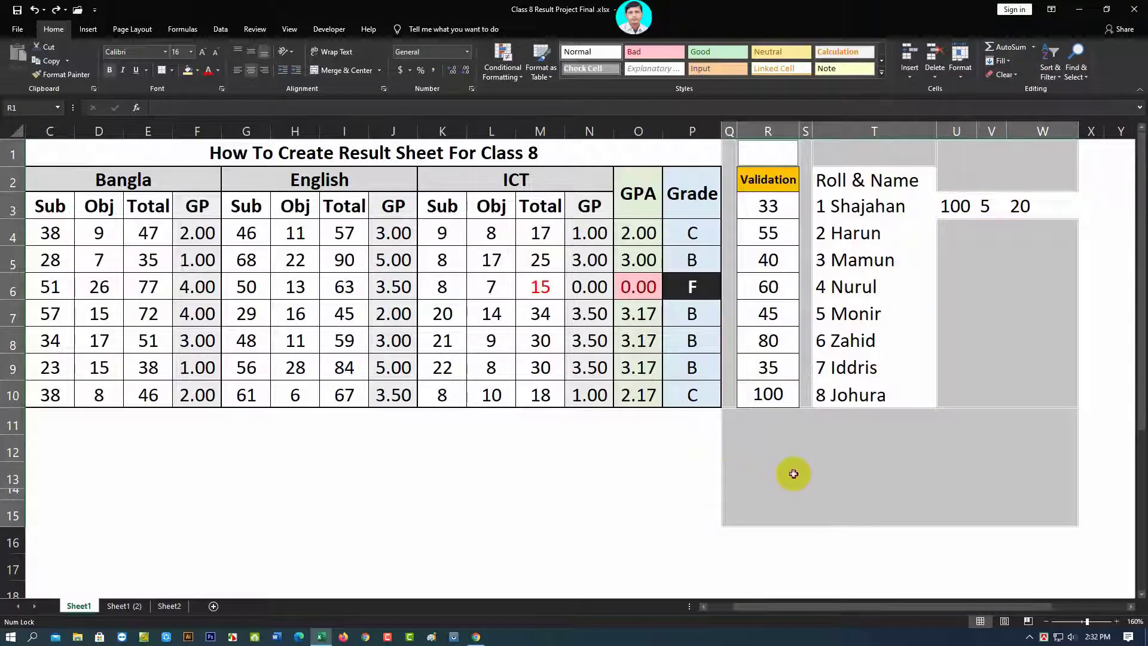
{"action": "left_click", "coordinate": [1087, 84]}
{"action": "left_click", "coordinate": [1073, 131]}
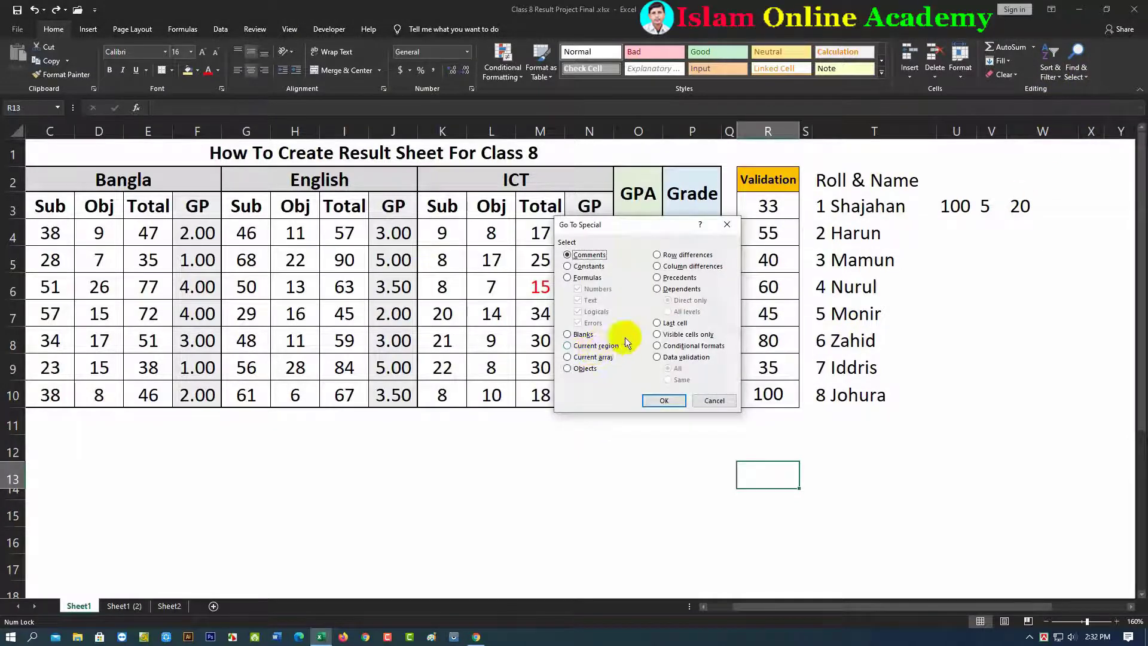
{"action": "left_click", "coordinate": [728, 226]}
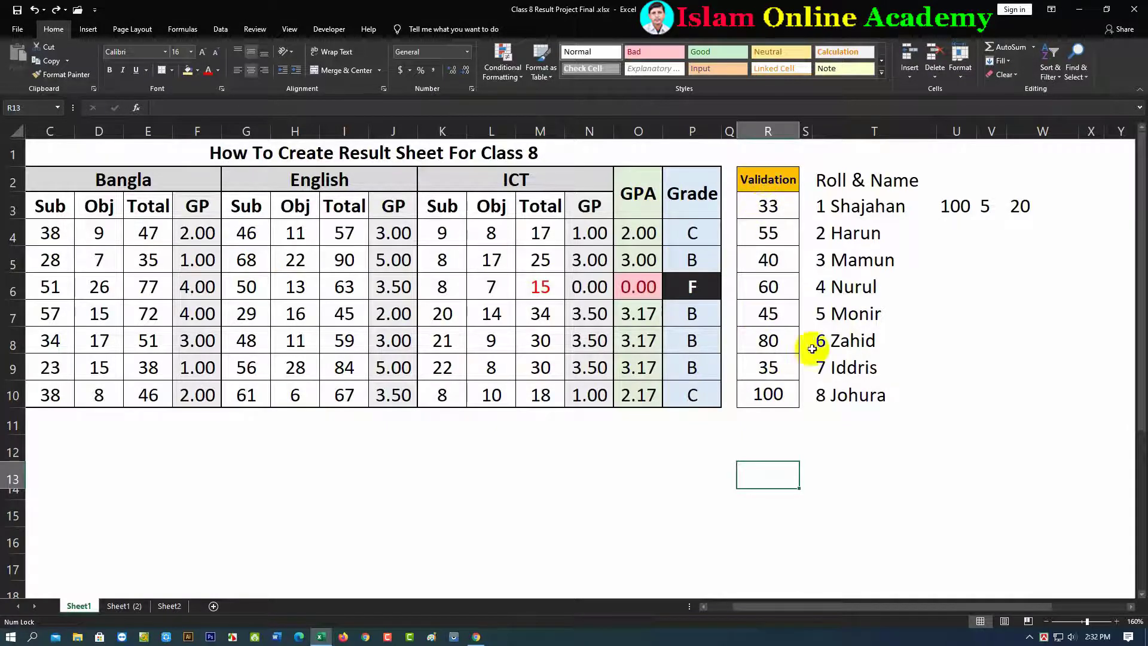
Select the current region around cell T8 in the Roll & Name list with Go To Special, and clear the selection.
{"action": "left_click", "coordinate": [850, 339]}
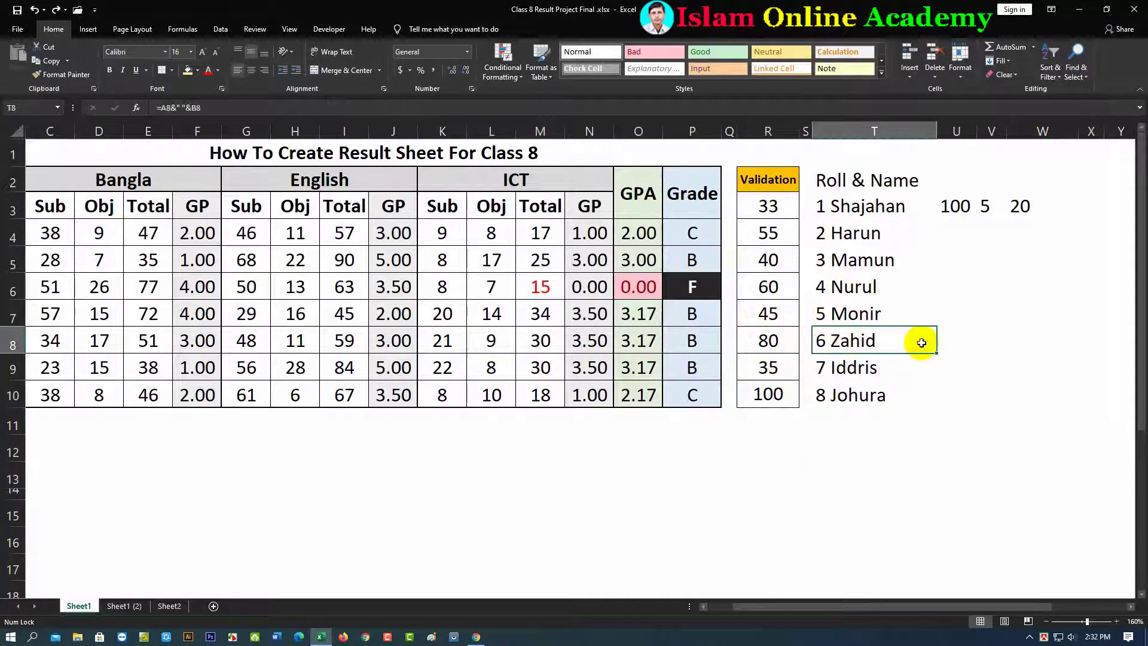
{"action": "left_click", "coordinate": [1087, 77]}
{"action": "left_click", "coordinate": [1077, 135]}
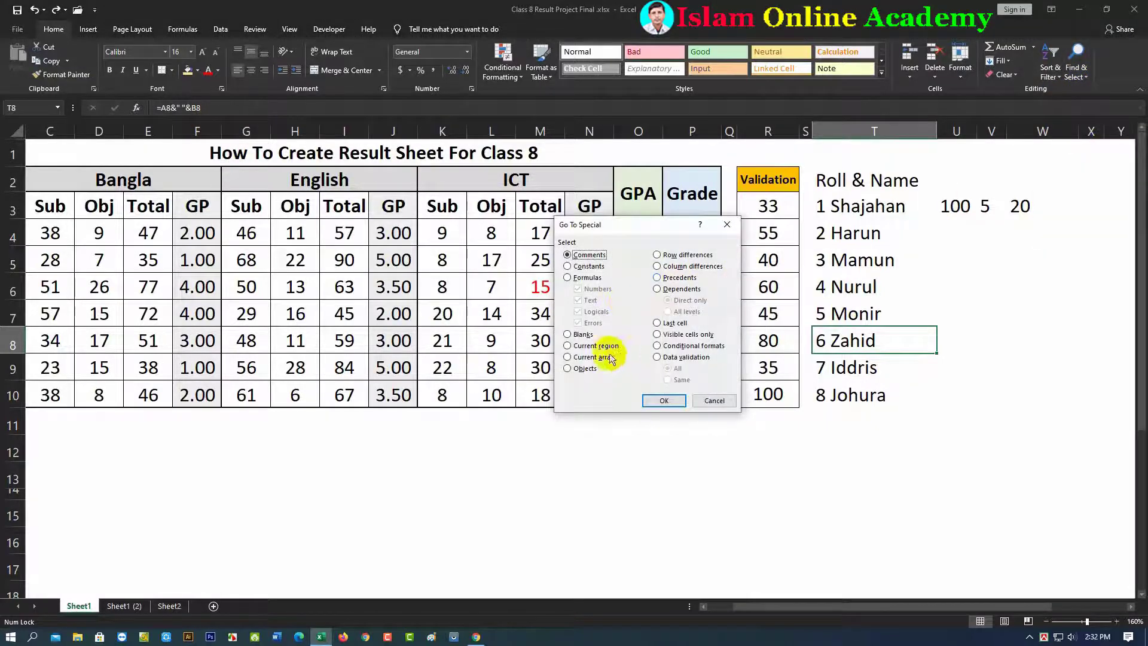
{"action": "left_click", "coordinate": [664, 401]}
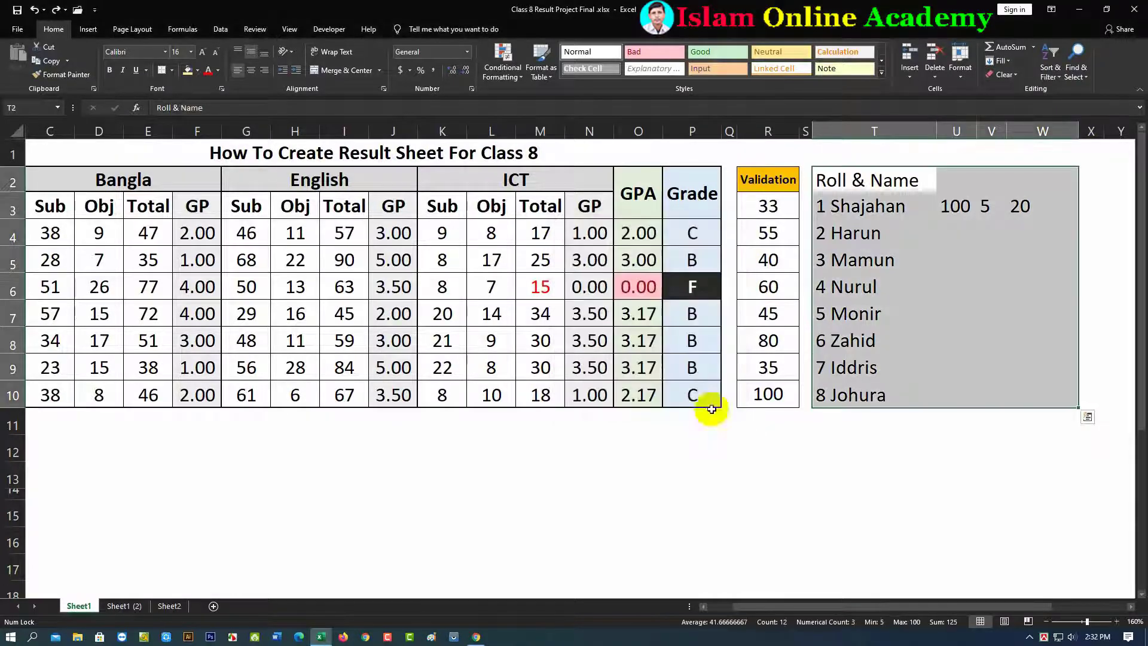
{"action": "left_click", "coordinate": [651, 454]}
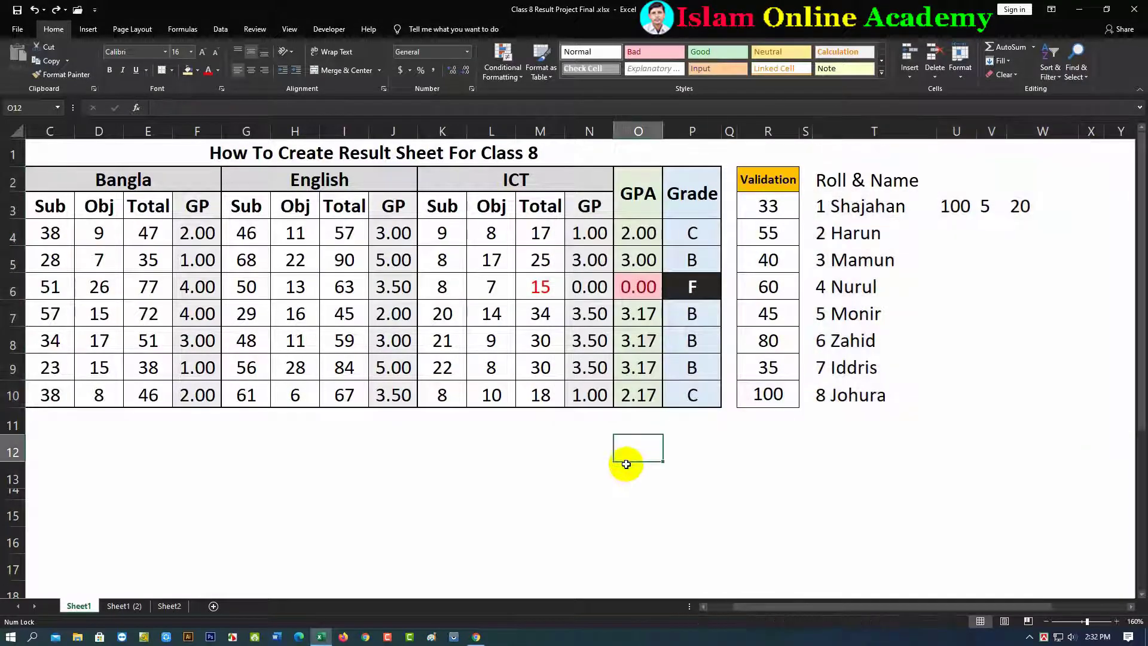
Select the current region around cell K10 in the main result table with Go To Special.
{"action": "left_click", "coordinate": [443, 396]}
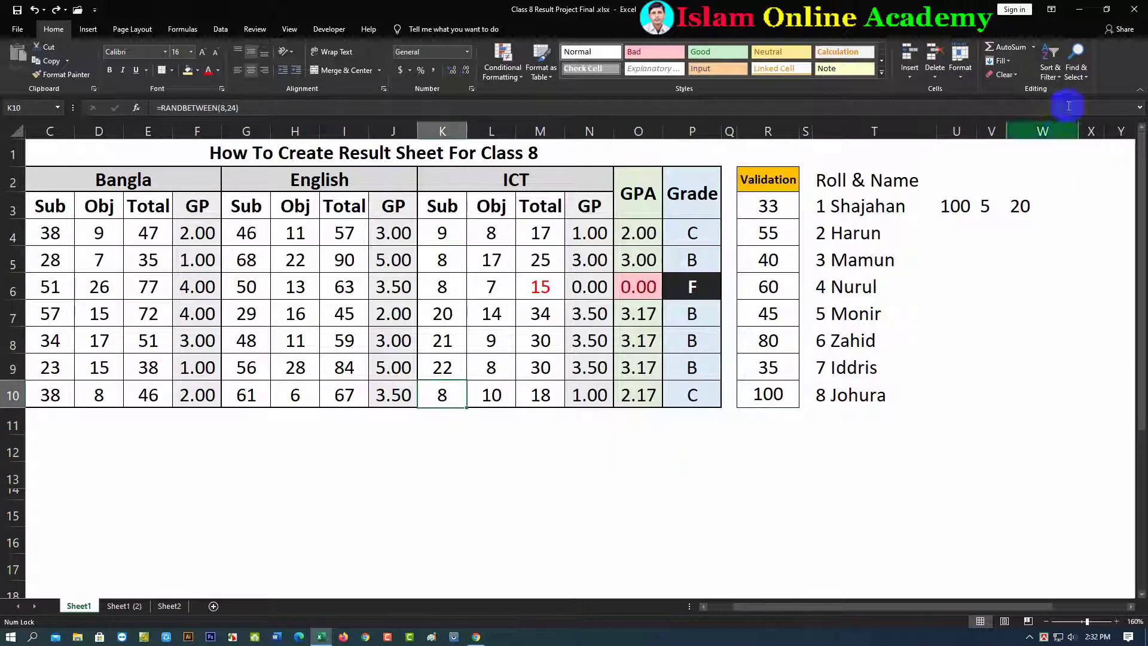
{"action": "left_click", "coordinate": [1076, 63]}
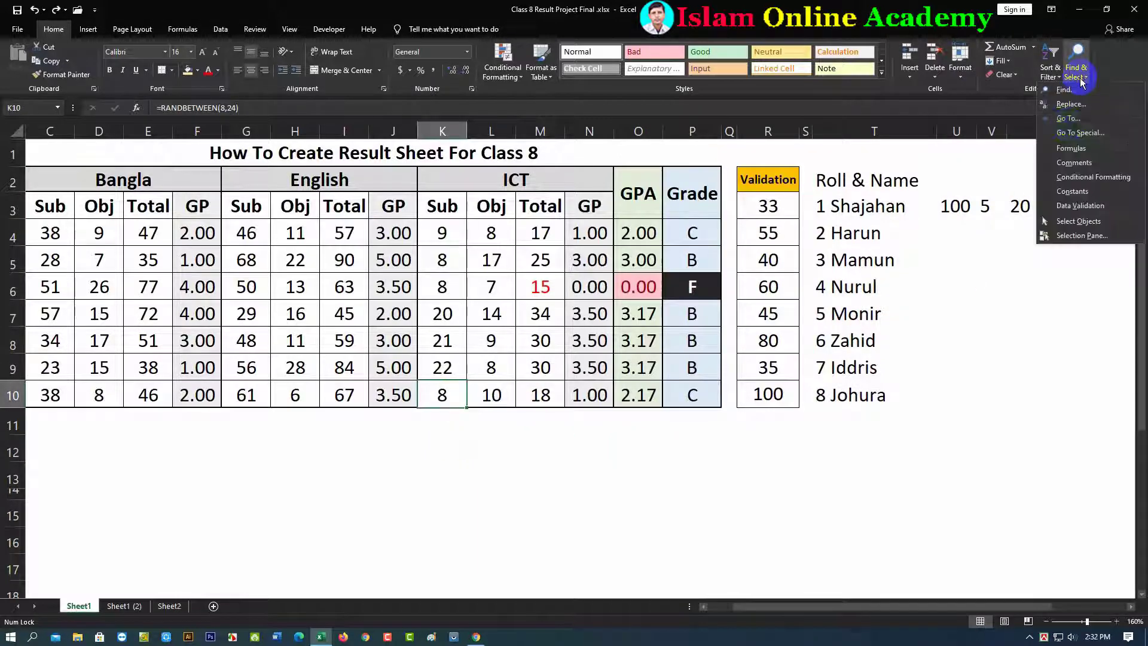
{"action": "left_click", "coordinate": [1081, 133]}
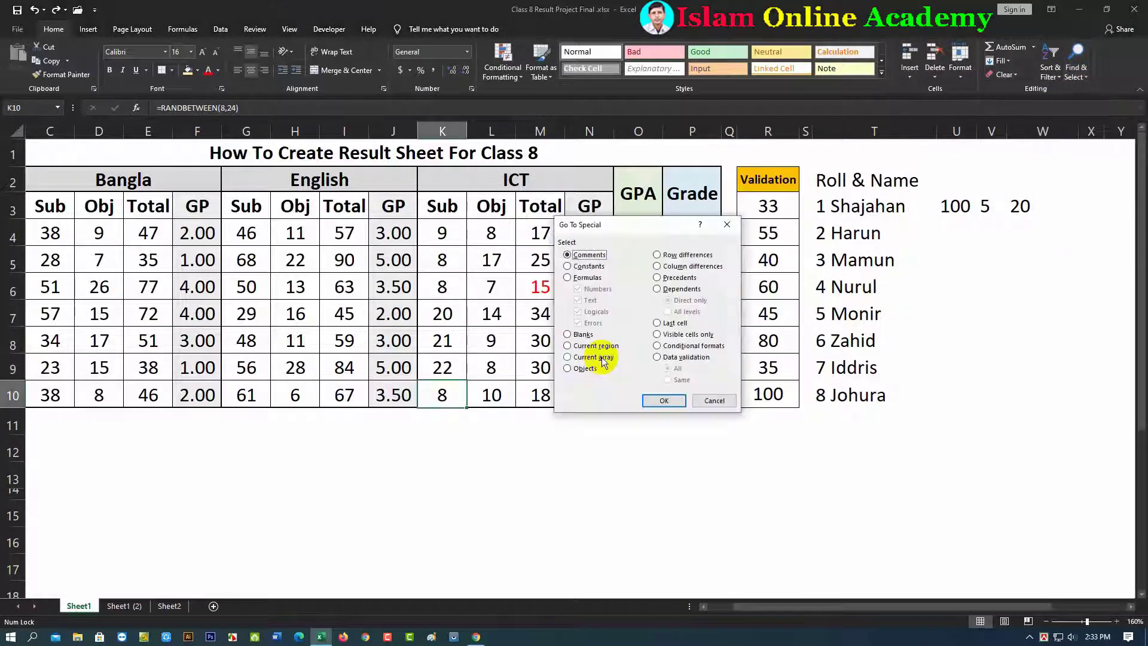
{"action": "left_click", "coordinate": [657, 402]}
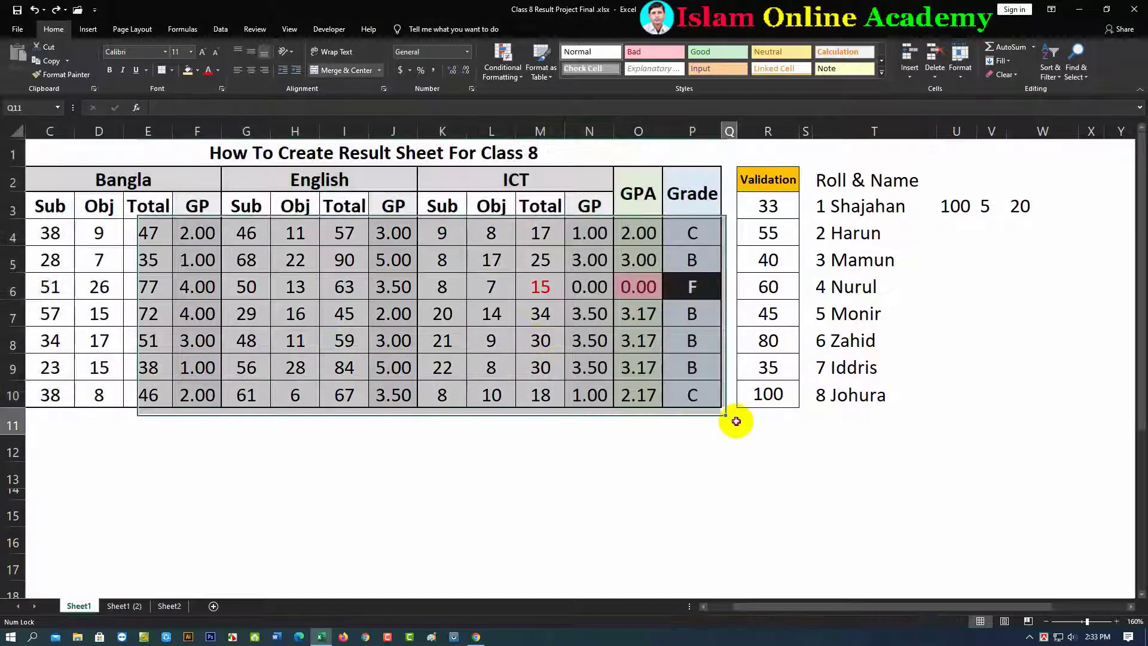
{"action": "left_click", "coordinate": [736, 421]}
{"action": "key", "text": "ctrl+g"}
{"action": "key", "text": "alt+s"}
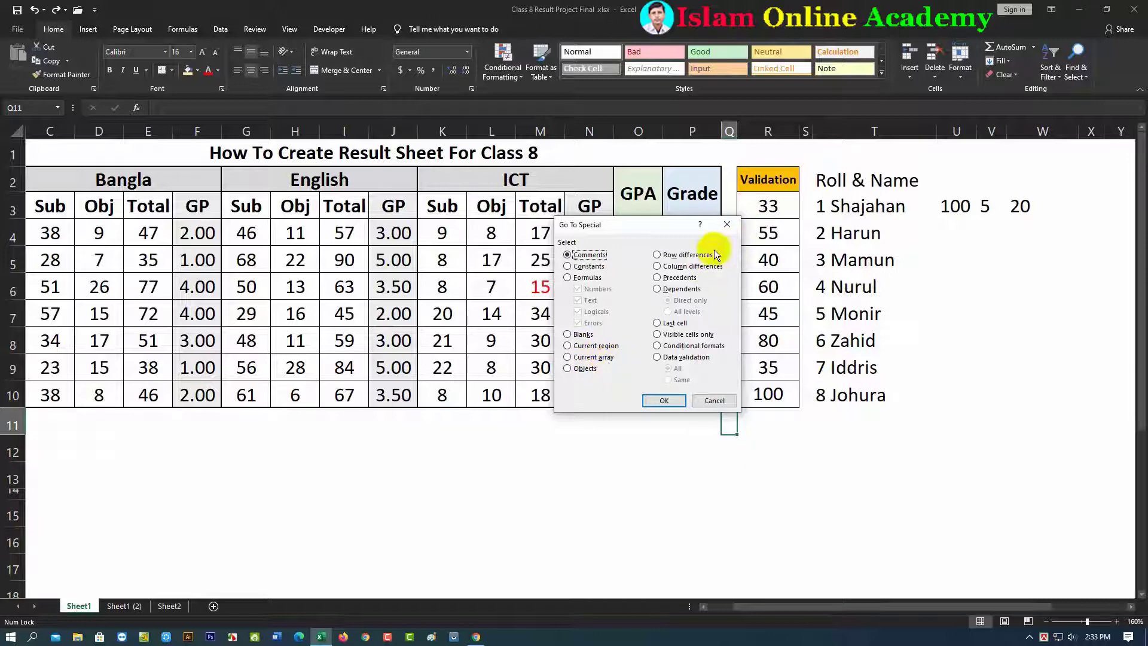
{"action": "left_click", "coordinate": [726, 232]}
{"action": "left_click", "coordinate": [909, 325]}
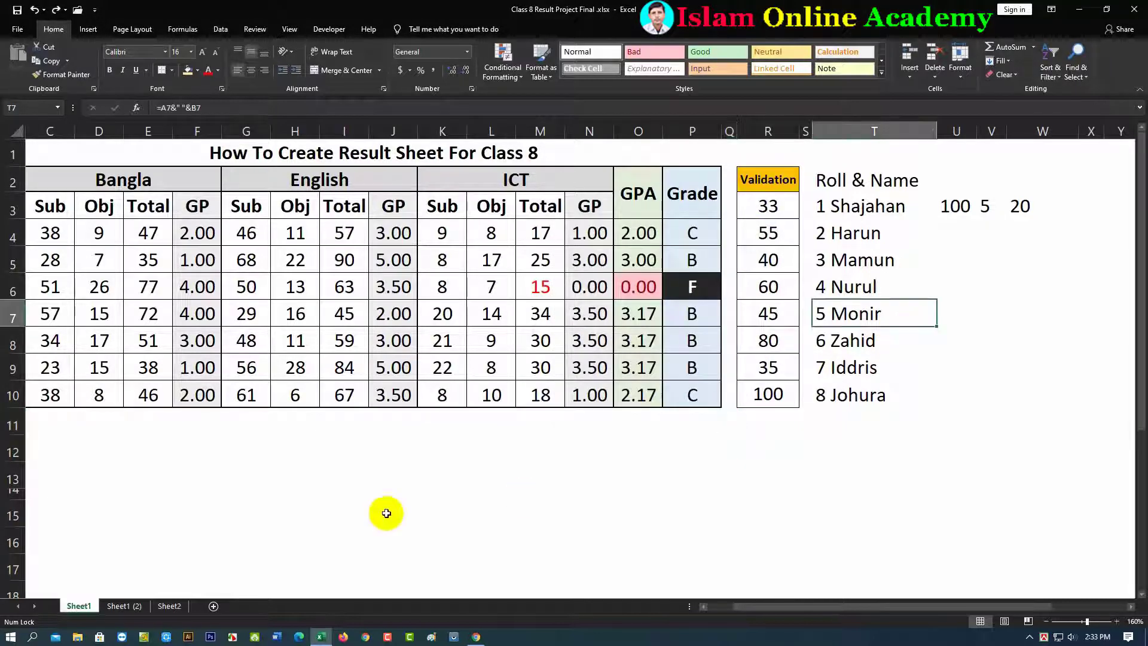
On Sheet1 (2), try to select the current array from cell Y5 in the Amo column with Go To Special.
{"action": "left_click", "coordinate": [123, 606]}
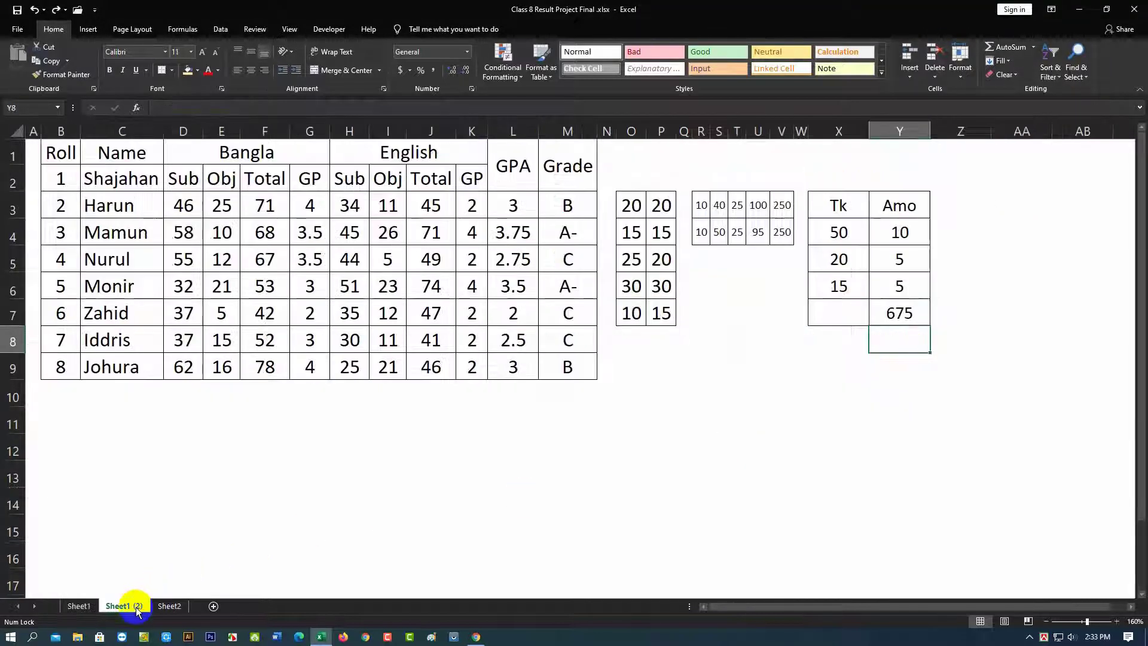
{"action": "left_click", "coordinate": [777, 337]}
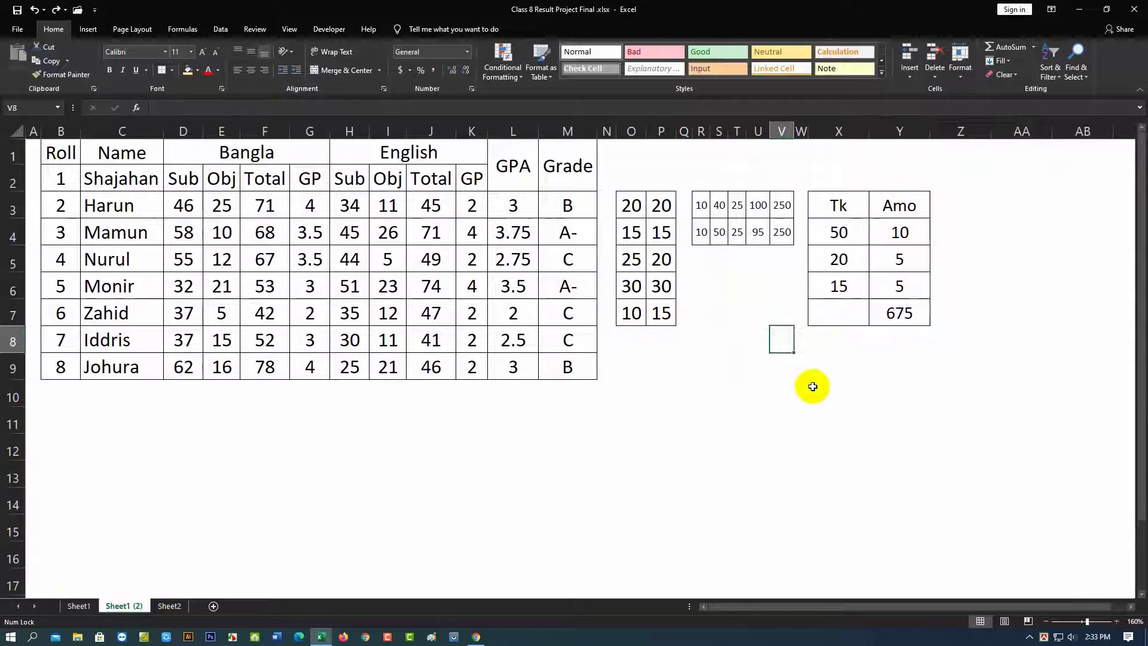
{"action": "left_click", "coordinate": [1076, 60]}
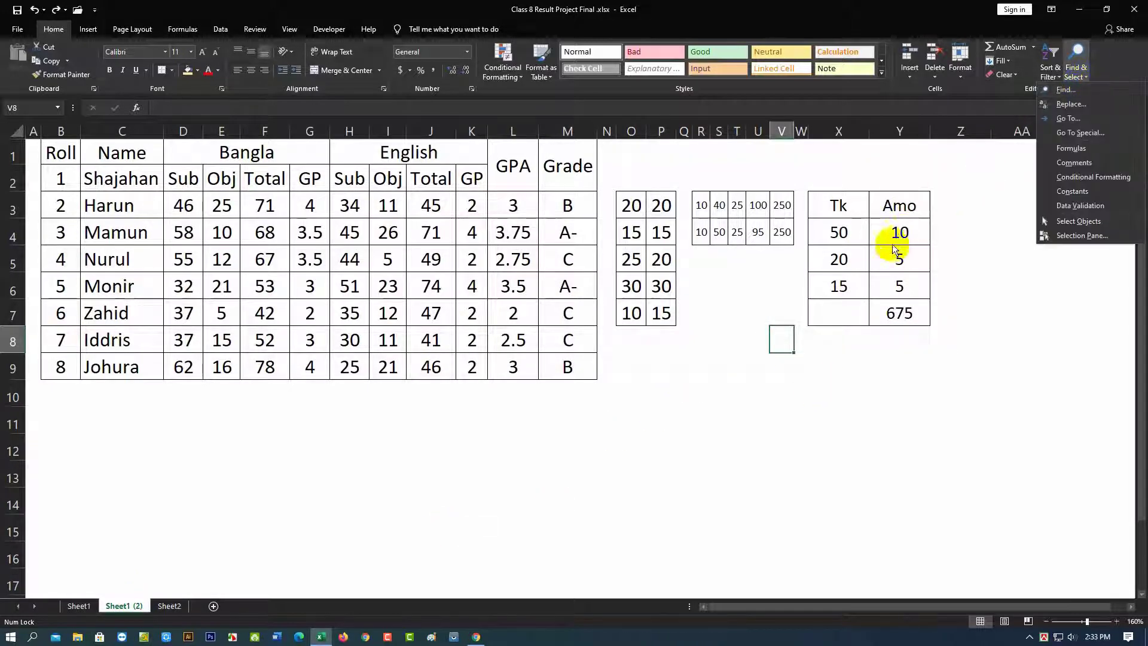
{"action": "left_click", "coordinate": [897, 259]}
{"action": "left_click", "coordinate": [897, 259]}
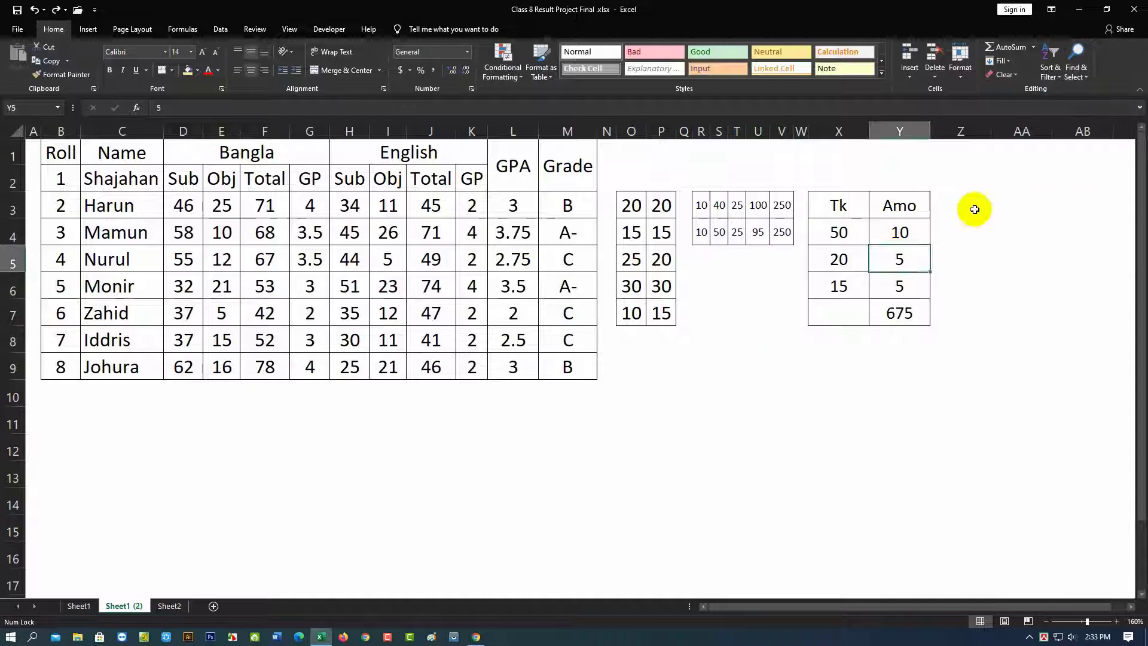
{"action": "left_click", "coordinate": [1086, 80]}
{"action": "left_click", "coordinate": [1074, 134]}
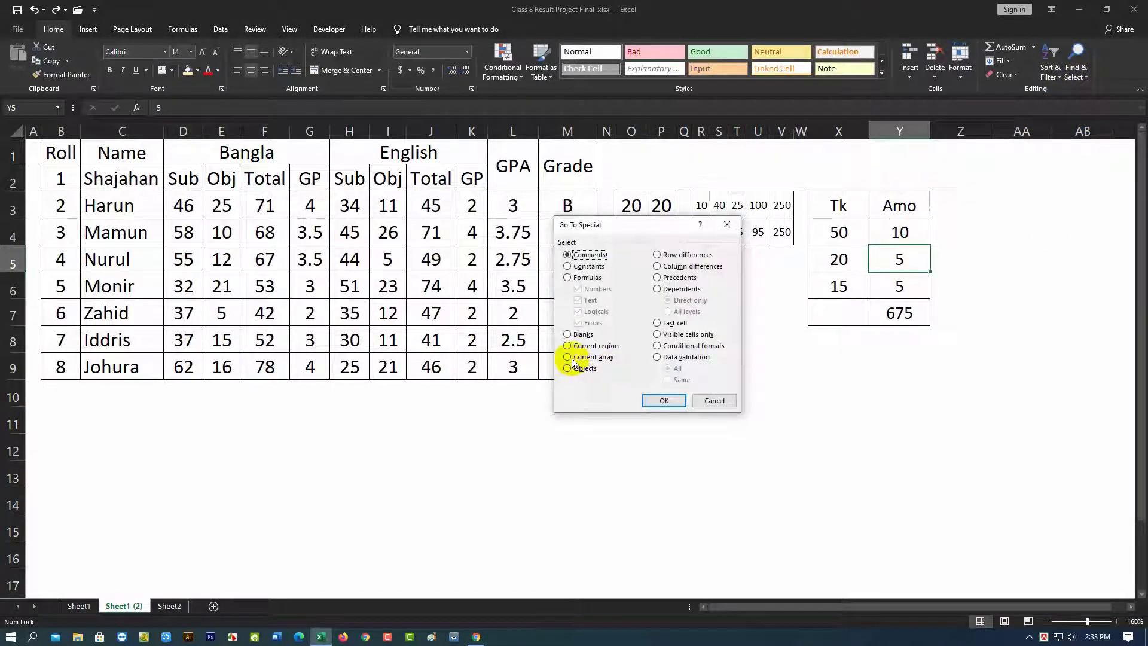
{"action": "left_click", "coordinate": [664, 400]}
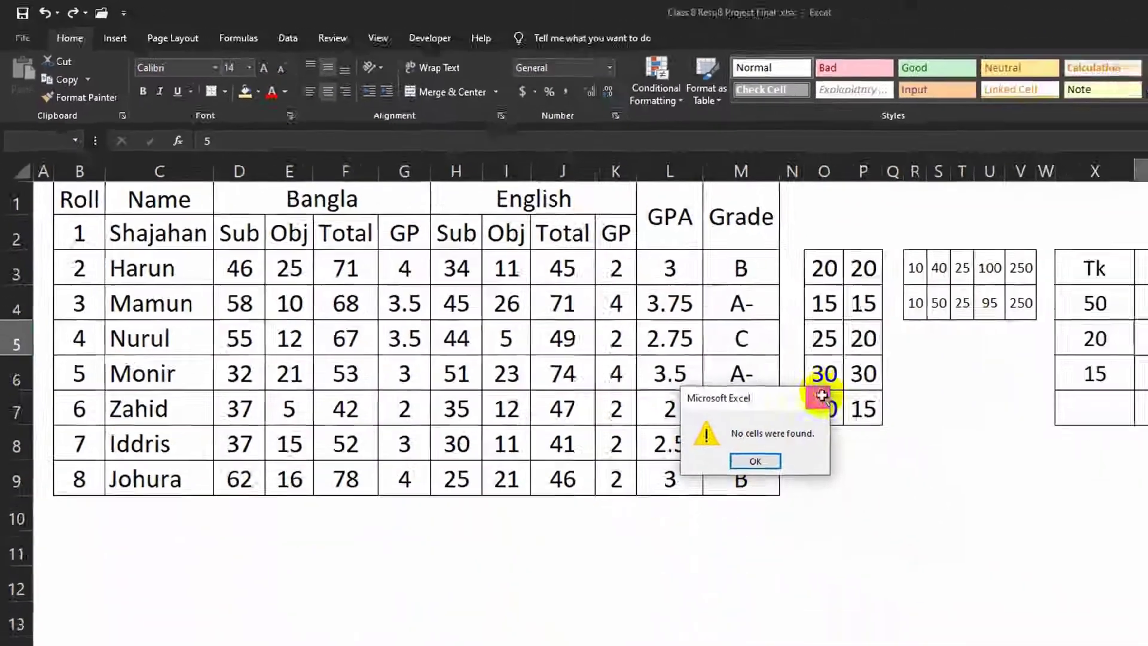
{"action": "left_click", "coordinate": [1066, 518]}
Select the current array of the SUM formula in cell Y7 with Go To Special, and clear the selection.
{"action": "left_click", "coordinate": [892, 317]}
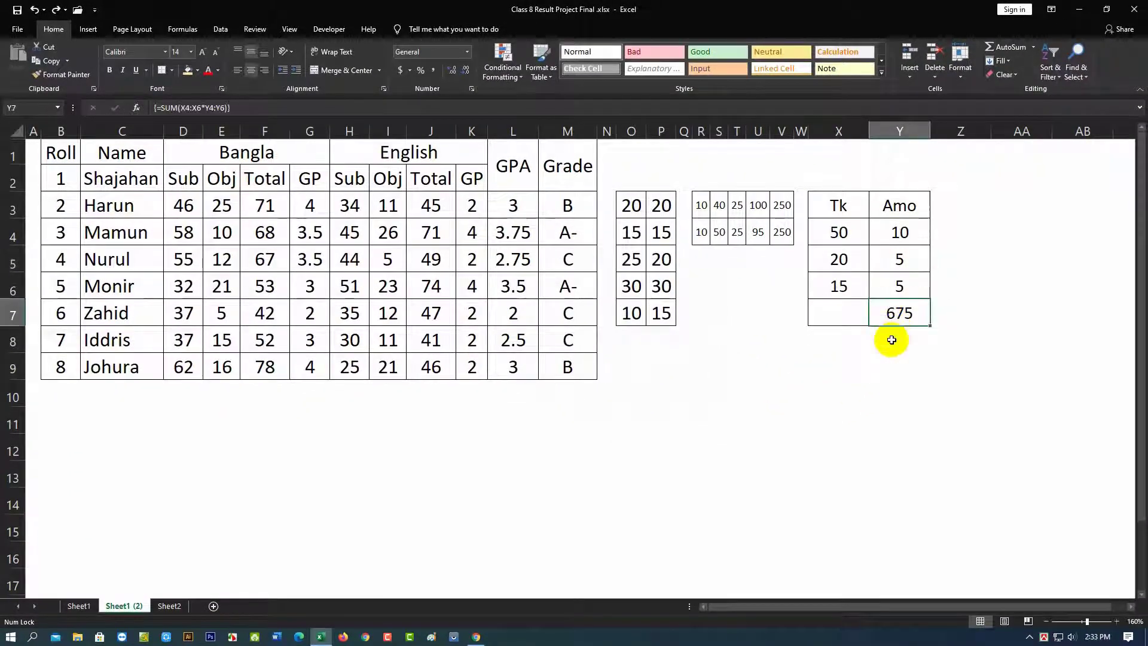
{"action": "left_click", "coordinate": [1082, 78]}
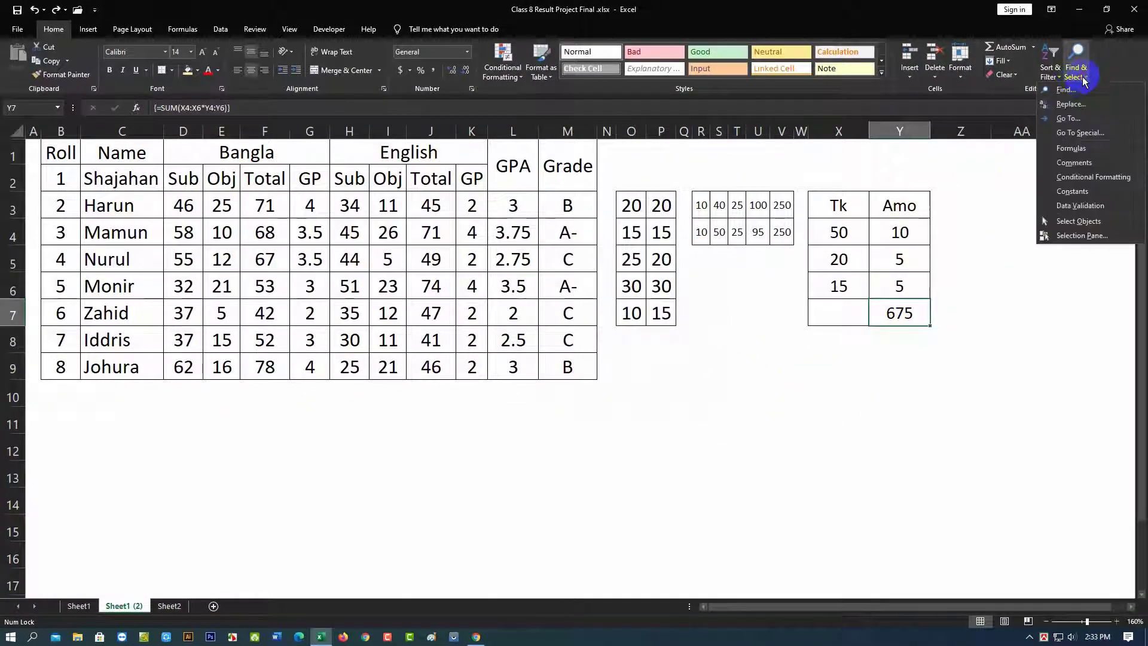
{"action": "left_click", "coordinate": [1075, 134]}
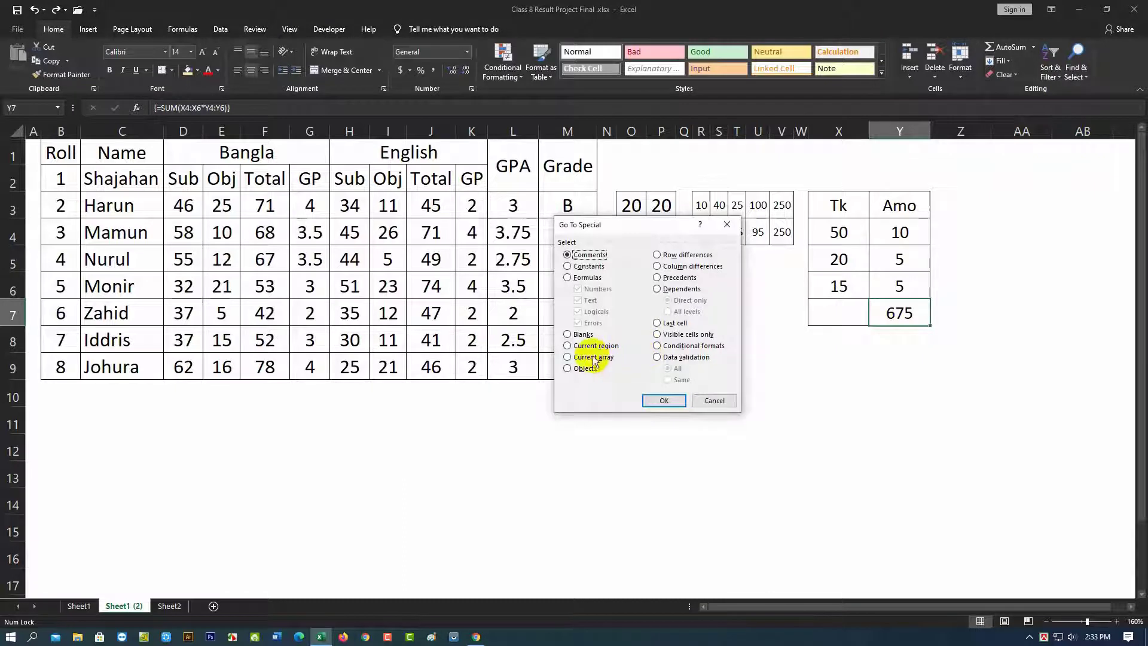
{"action": "left_click", "coordinate": [664, 401]}
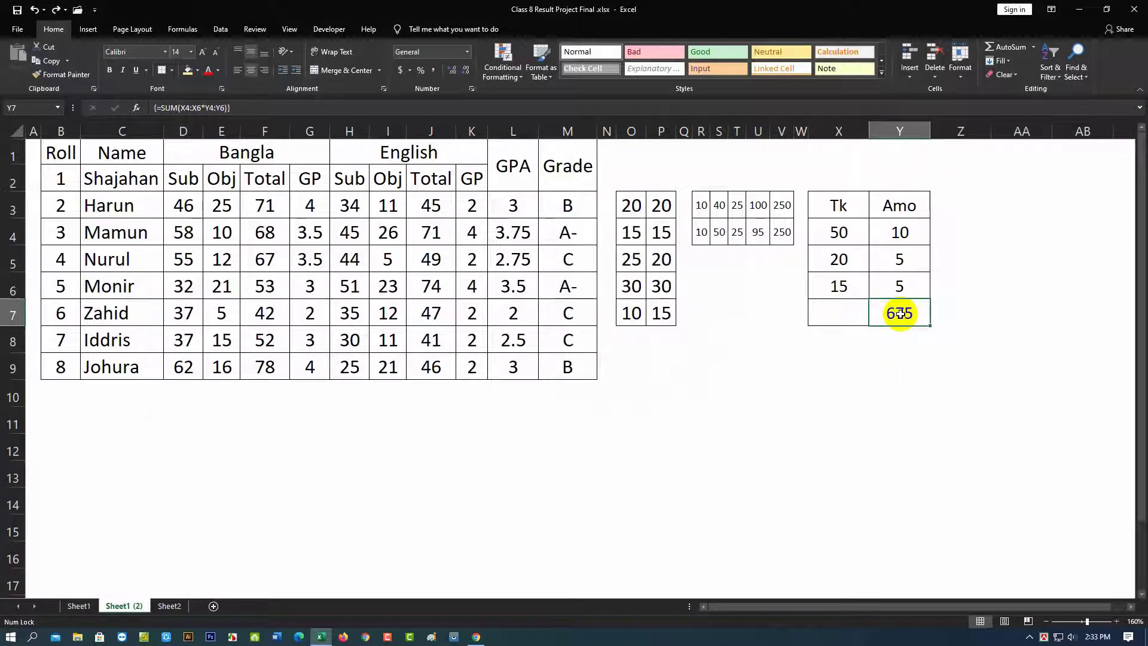
{"action": "left_click", "coordinate": [895, 359]}
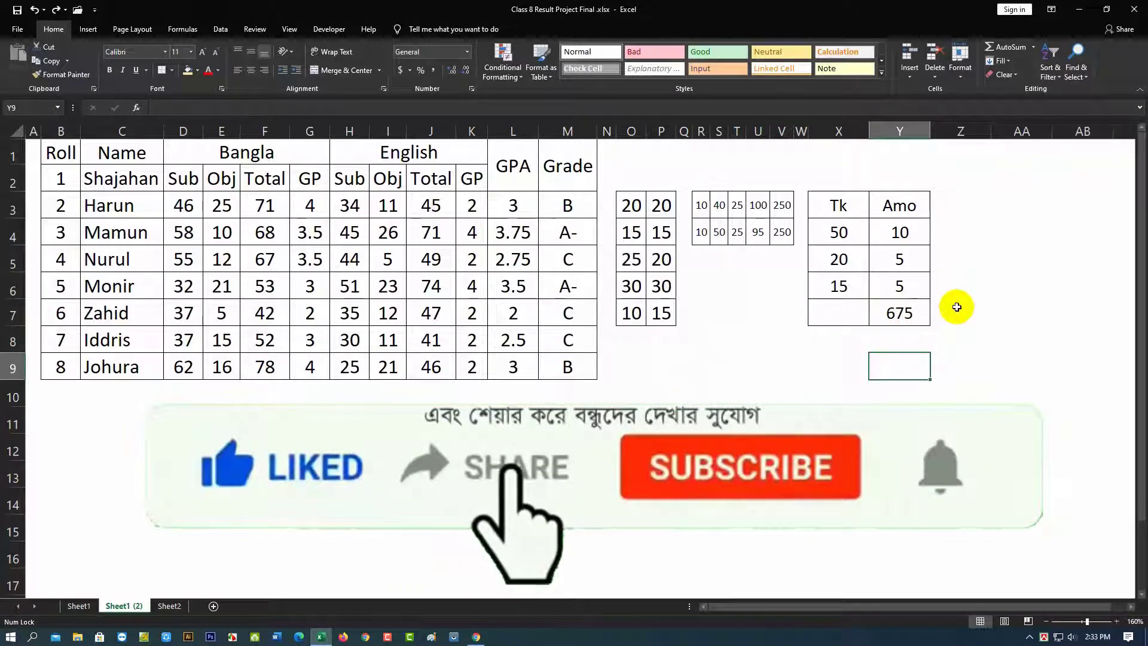
{"action": "left_click", "coordinate": [1084, 78]}
{"action": "left_click", "coordinate": [1078, 135]}
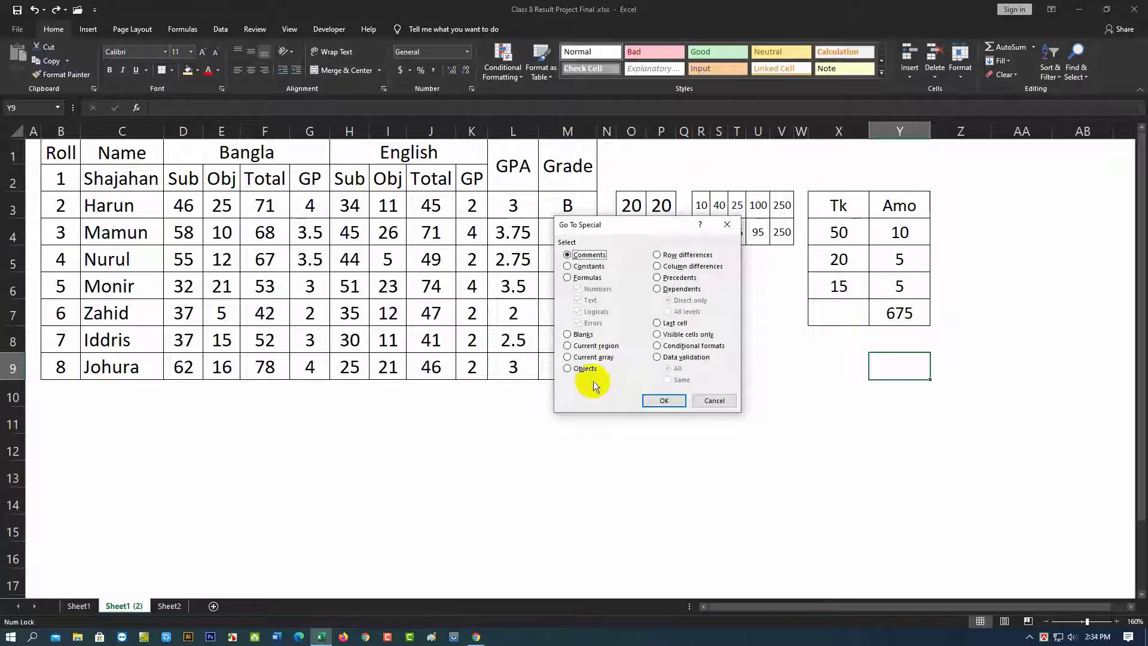
{"action": "left_click", "coordinate": [725, 227]}
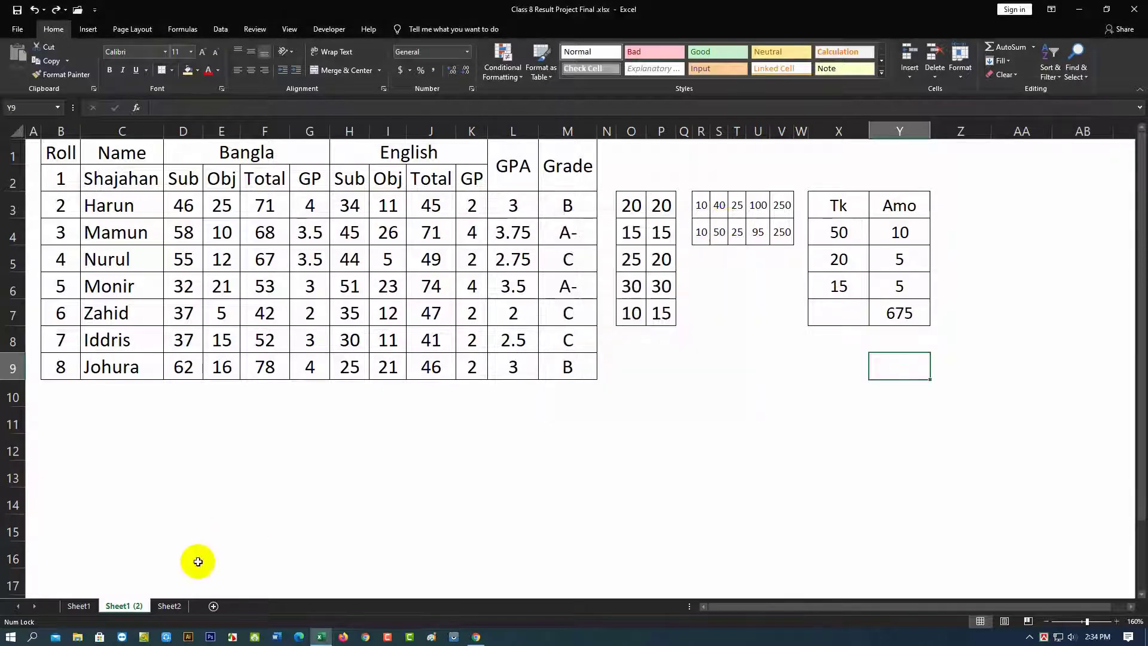
On Sheet2, select all objects, the logo picture and both shapes, with Go To Special, and clear the selection.
{"action": "left_click", "coordinate": [169, 606]}
{"action": "left_click", "coordinate": [534, 397]}
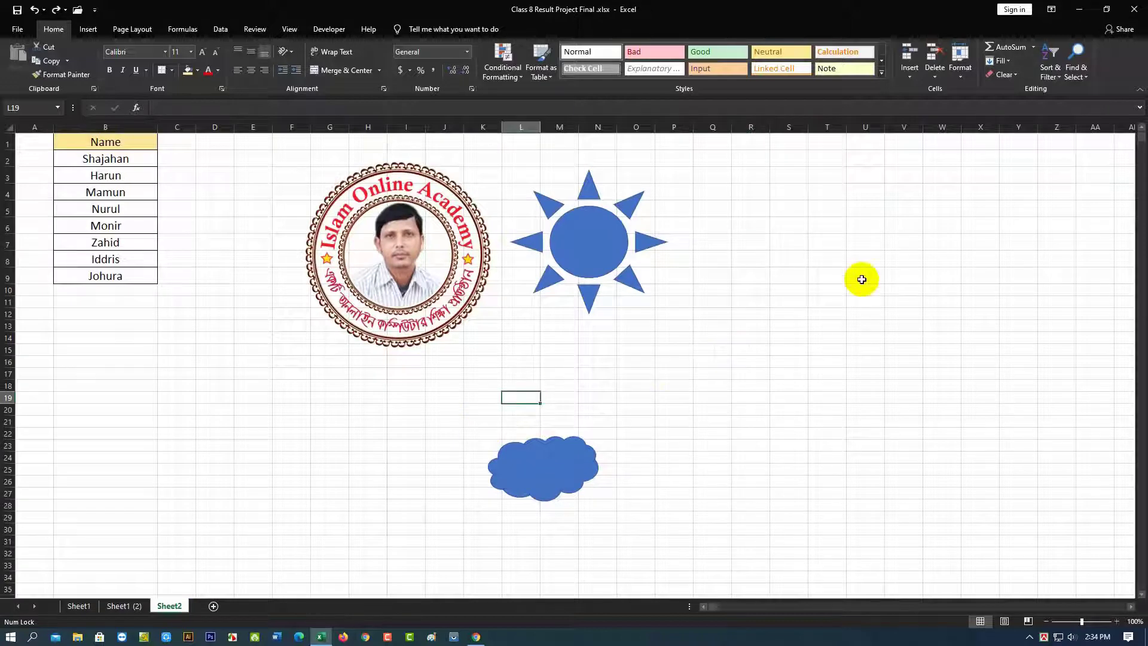
{"action": "left_click", "coordinate": [1084, 84]}
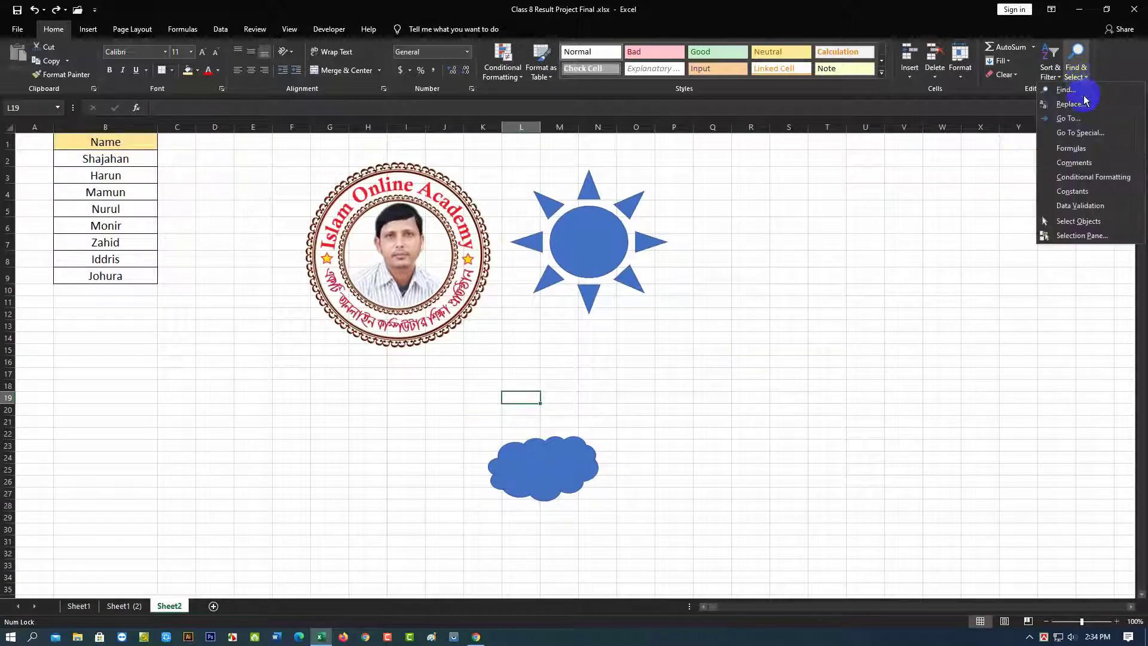
{"action": "left_click", "coordinate": [1071, 129]}
{"action": "left_click", "coordinate": [569, 368]}
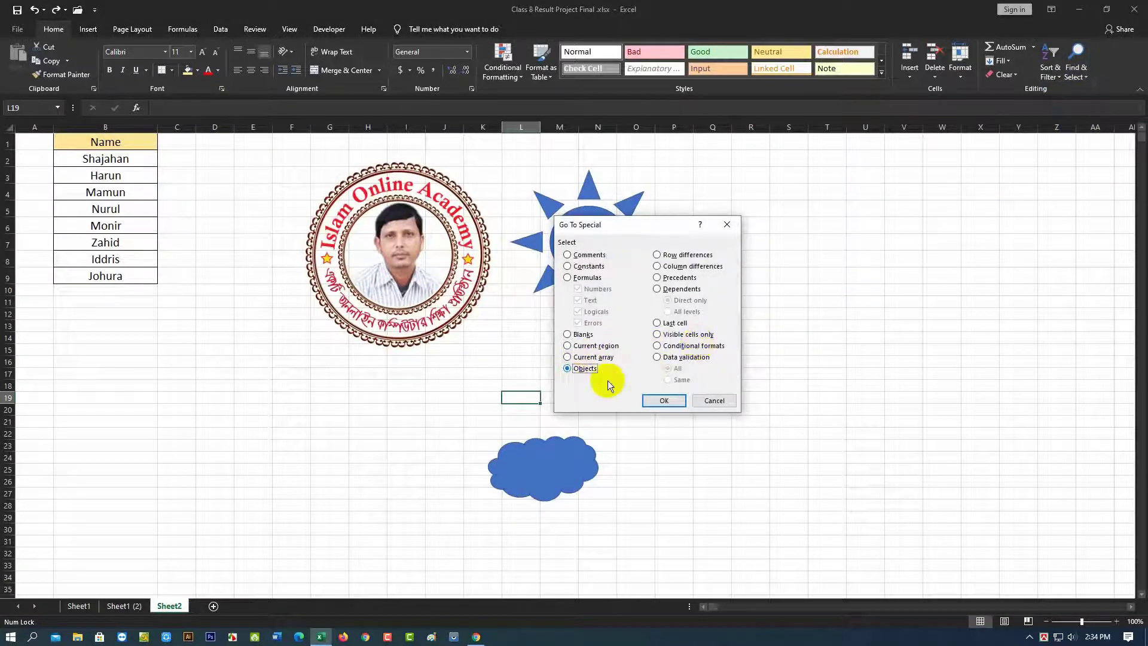
{"action": "left_click", "coordinate": [660, 402]}
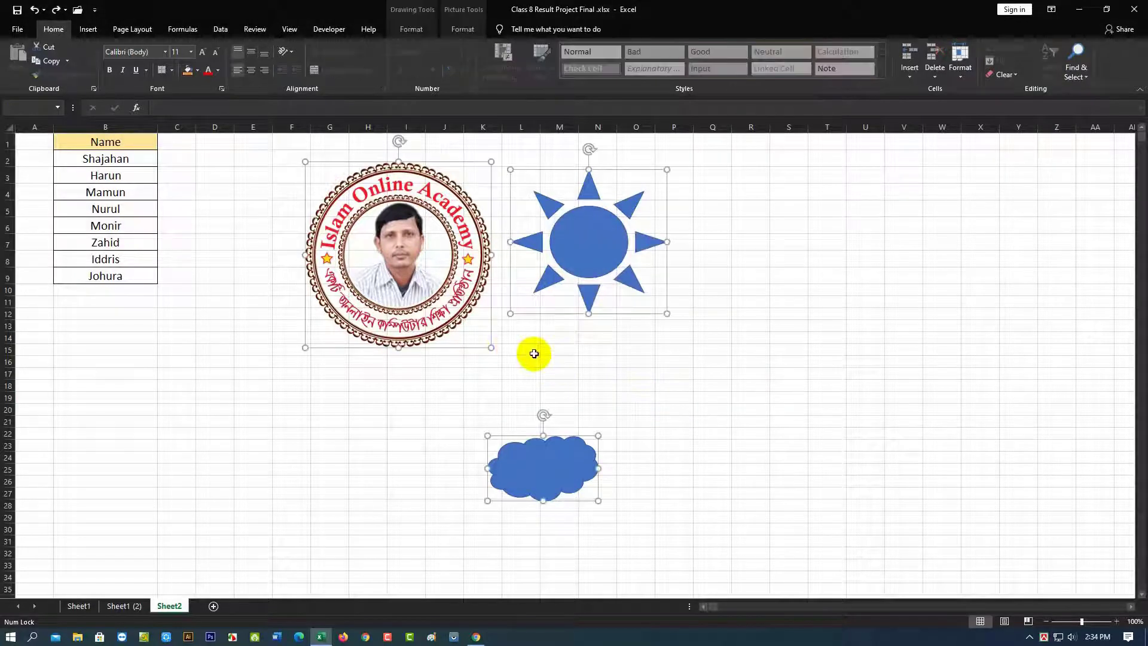
{"action": "left_click", "coordinate": [603, 370]}
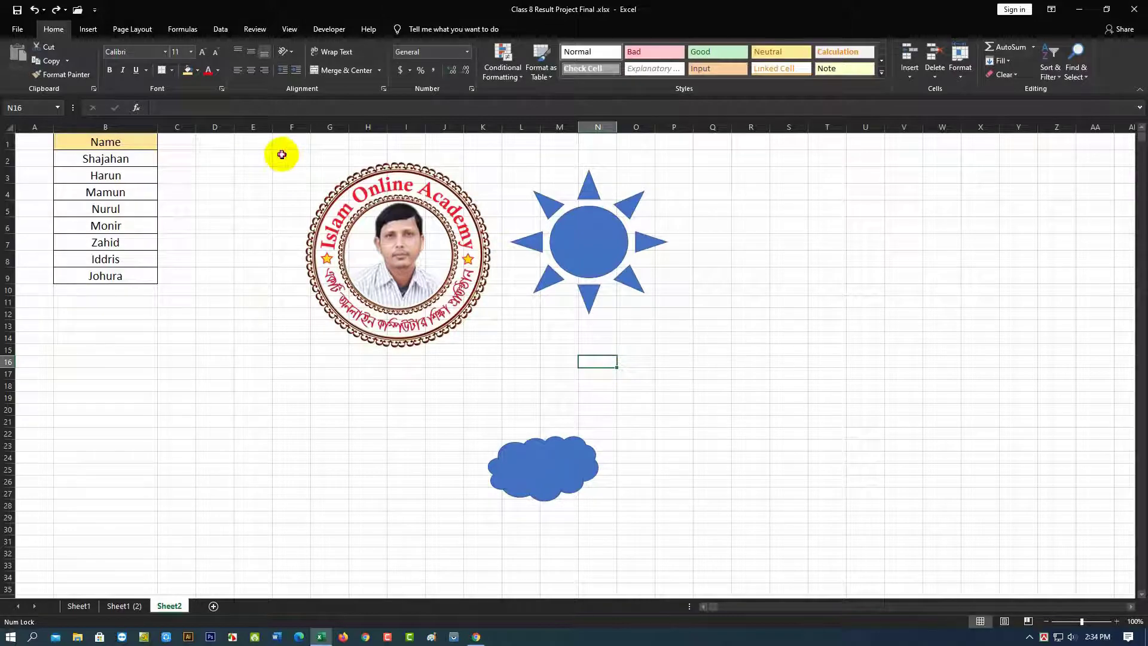
Try to select the picture and shapes by sweeping across the area around them, and clear the selection.
{"action": "left_click_drag", "start_coordinate": [282, 155], "coordinate": [565, 303]}
{"action": "left_click", "coordinate": [609, 364]}
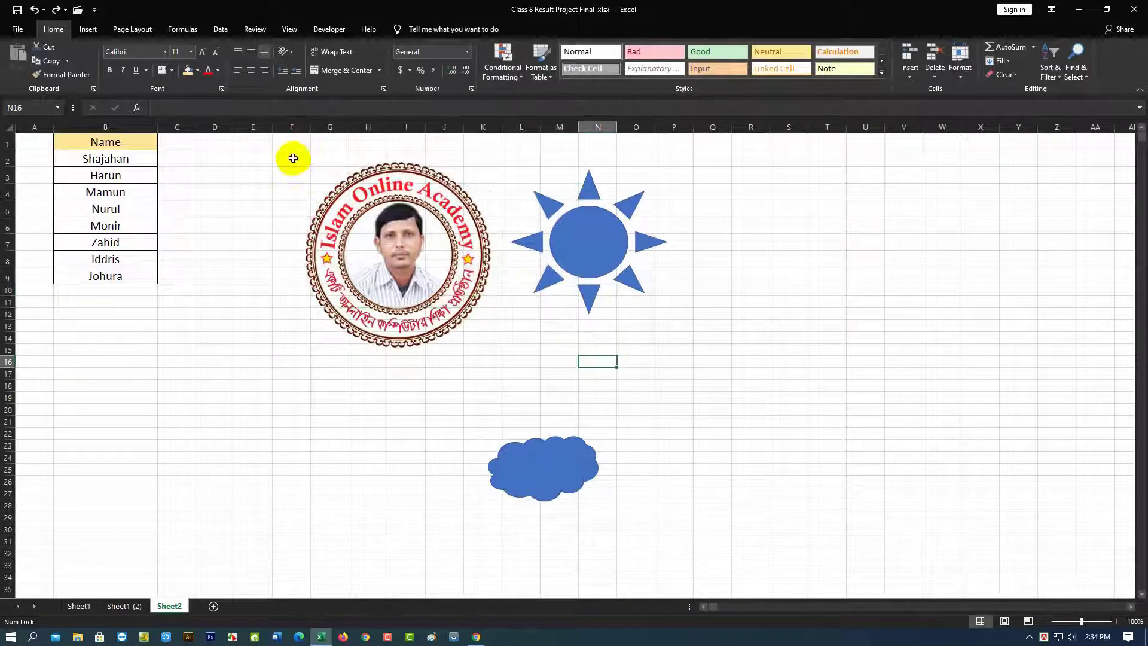
{"action": "left_click_drag", "start_coordinate": [293, 158], "coordinate": [760, 545]}
{"action": "left_click", "coordinate": [801, 440]}
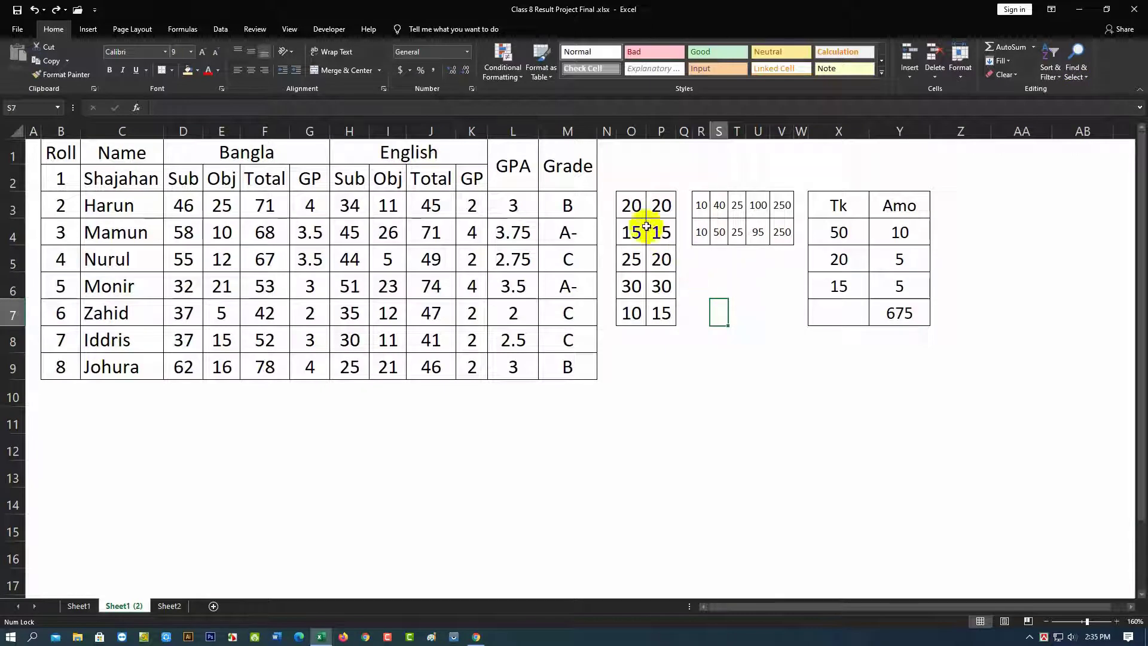
On Sheet1 (2), select the range O3:P7 and narrow it to its row differences with Go To Special.
{"action": "left_click_drag", "start_coordinate": [628, 205], "coordinate": [660, 311]}
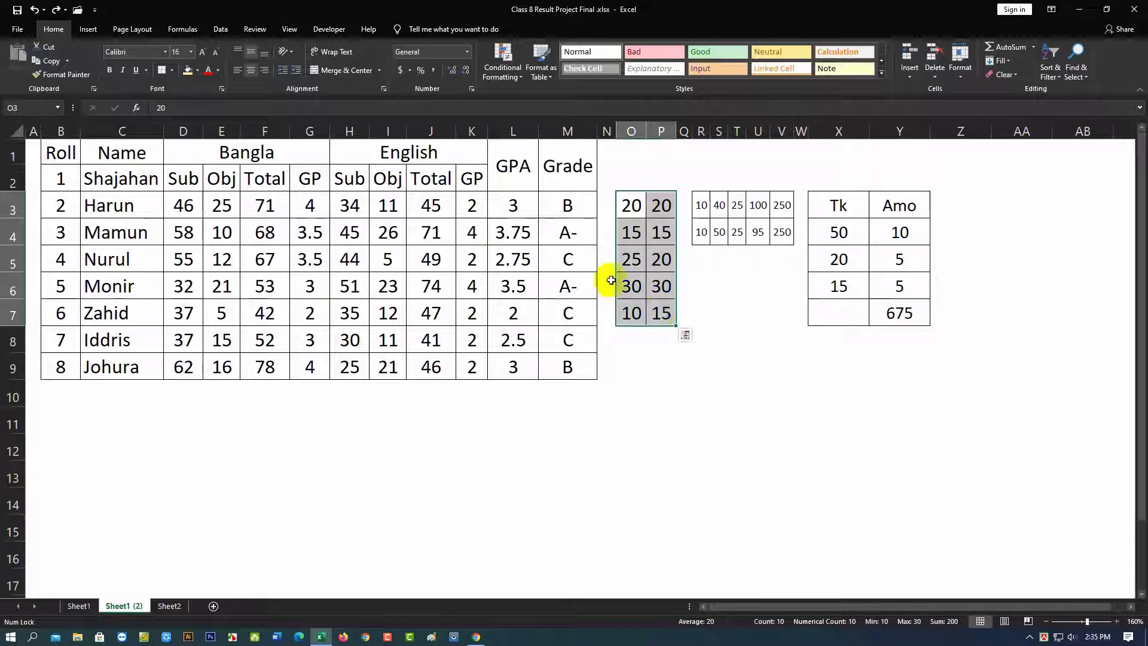
{"action": "left_click", "coordinate": [1083, 80]}
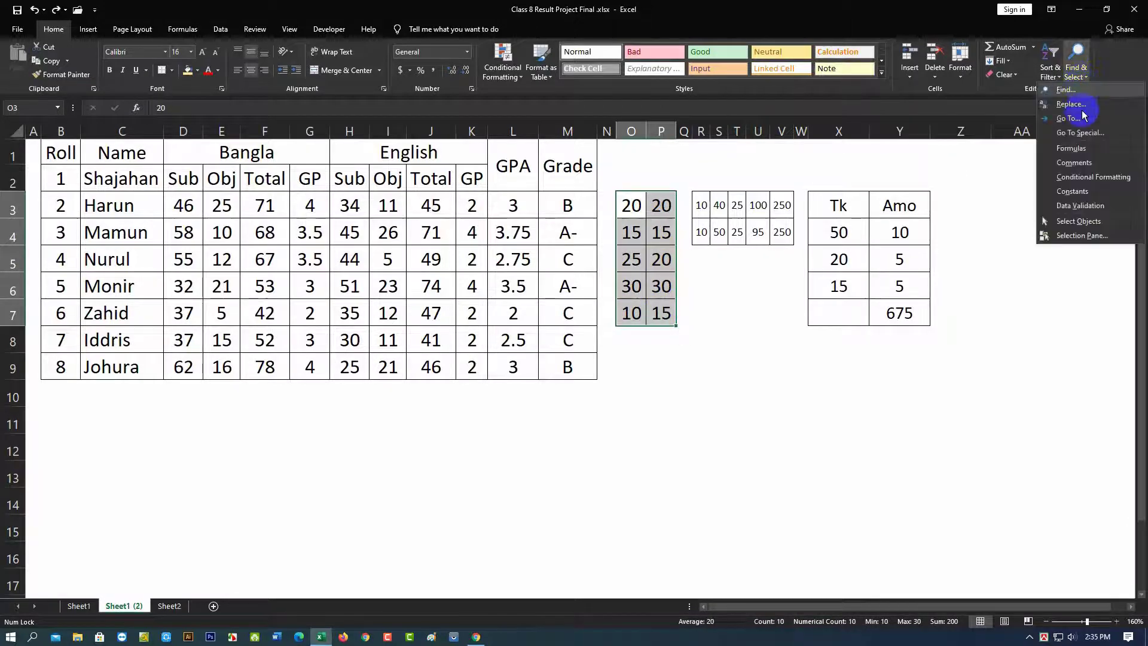
{"action": "left_click", "coordinate": [1071, 133]}
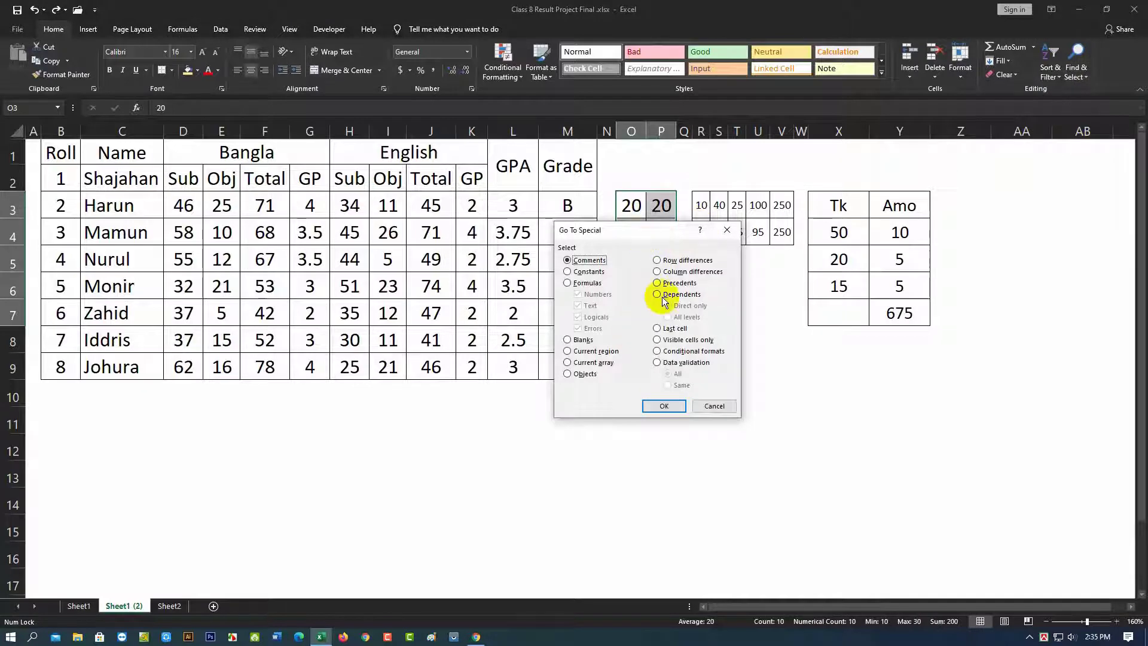
{"action": "left_click", "coordinate": [652, 407]}
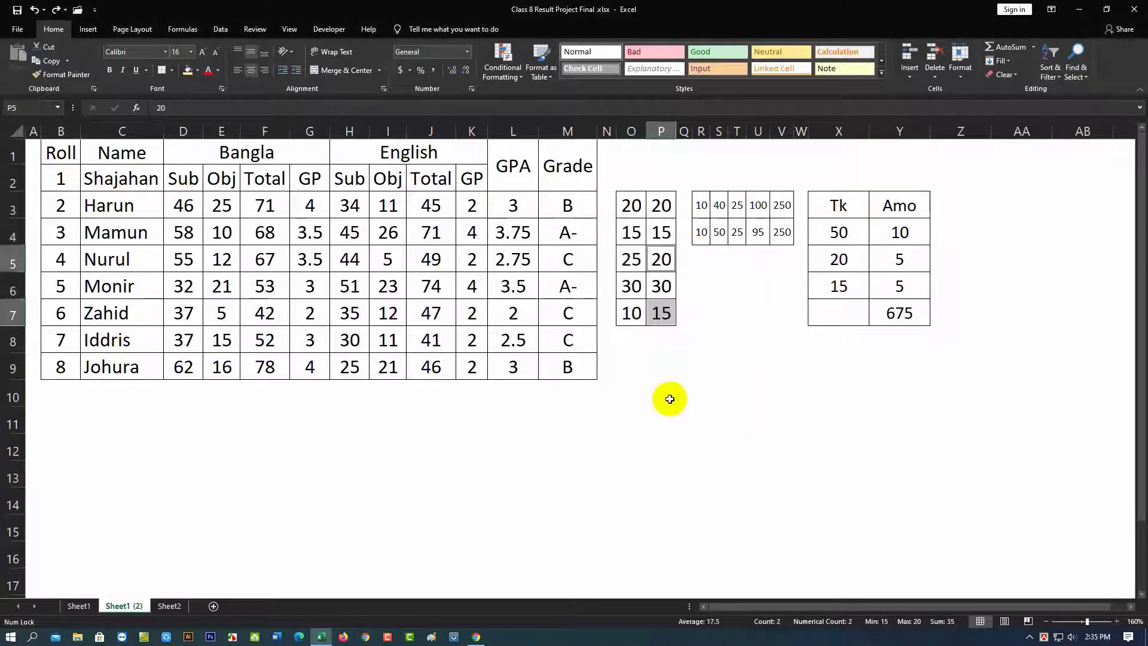
Preview a Yellow fill on the selected differing cells without keeping it, and clear the selection.
{"action": "left_click", "coordinate": [199, 73]}
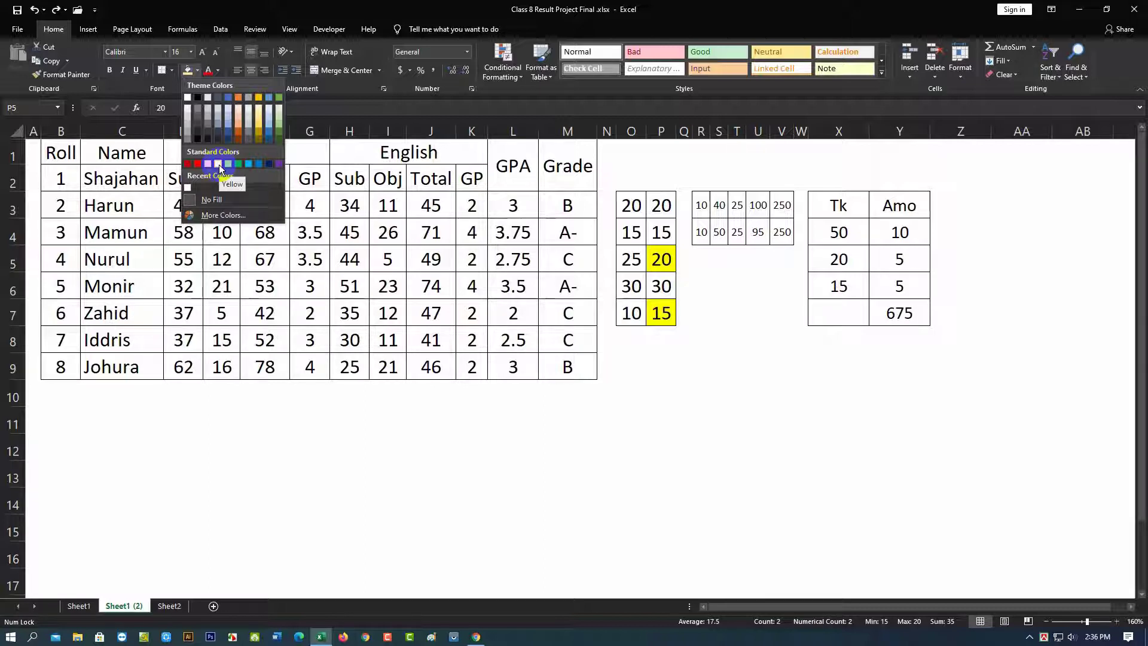
{"action": "left_click", "coordinate": [771, 332]}
{"action": "left_click", "coordinate": [748, 341]}
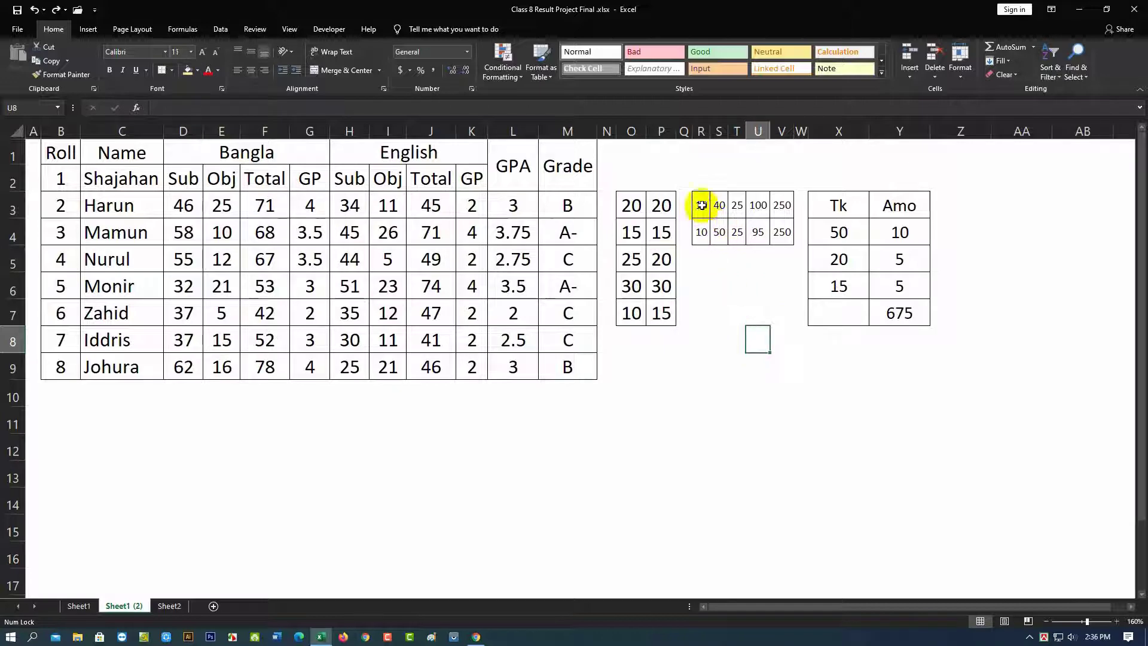
Select the range R3:V4, narrow it to its column differences with Go To Special, and open the fill colours.
{"action": "left_click_drag", "start_coordinate": [701, 205], "coordinate": [779, 232]}
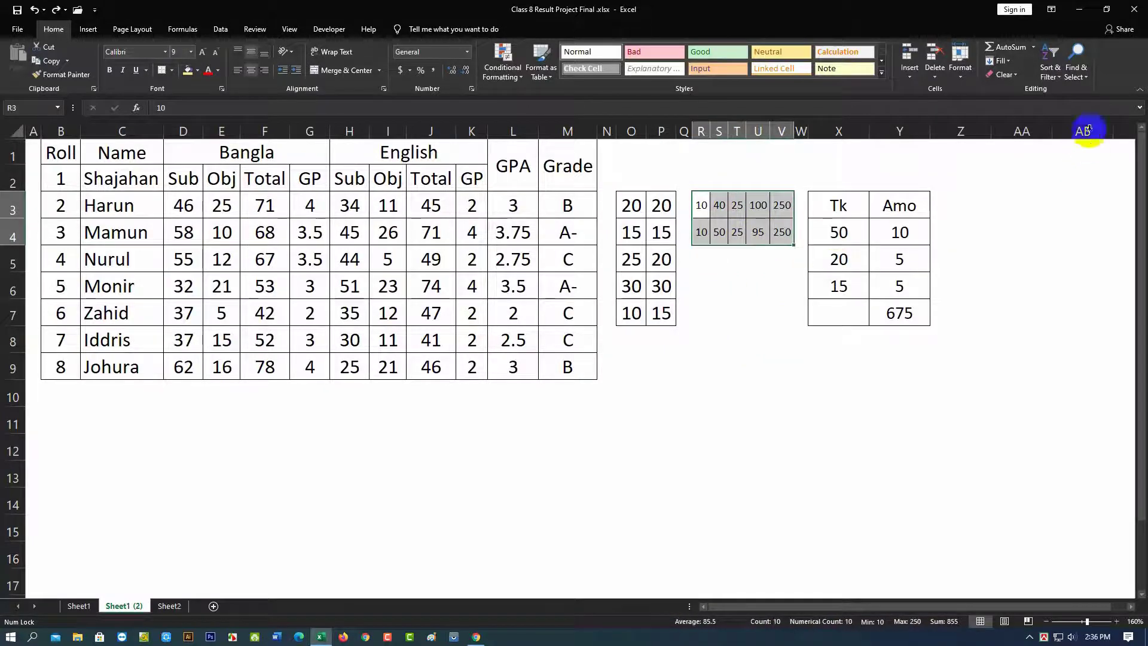
{"action": "left_click", "coordinate": [1077, 72]}
{"action": "left_click", "coordinate": [1074, 134]}
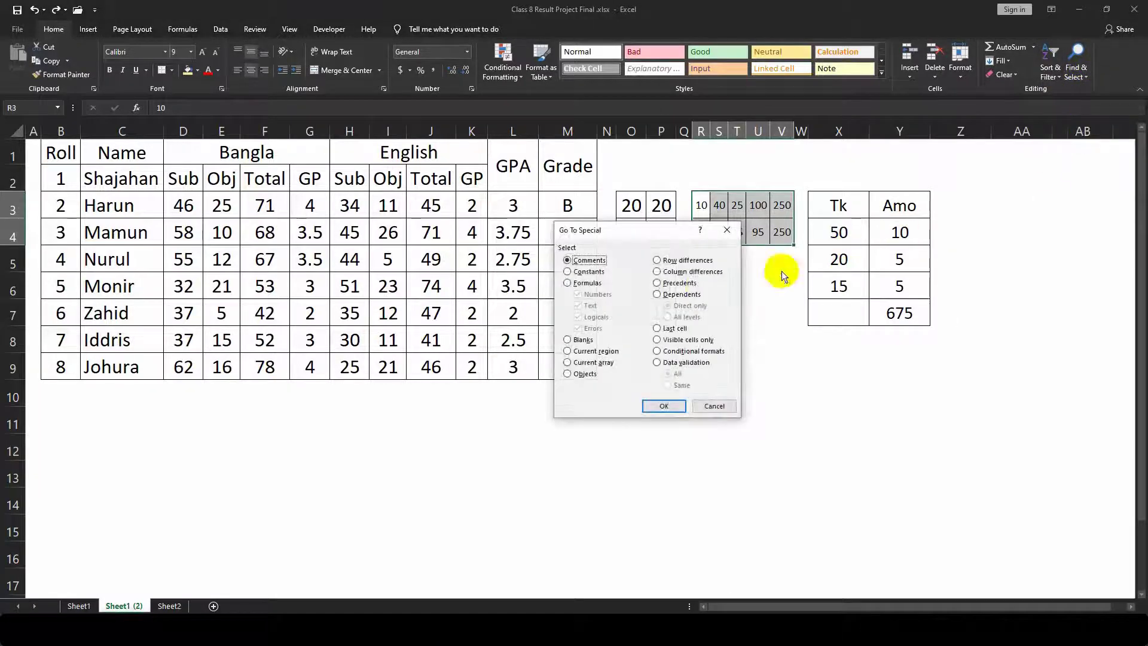
{"action": "left_click", "coordinate": [660, 272]}
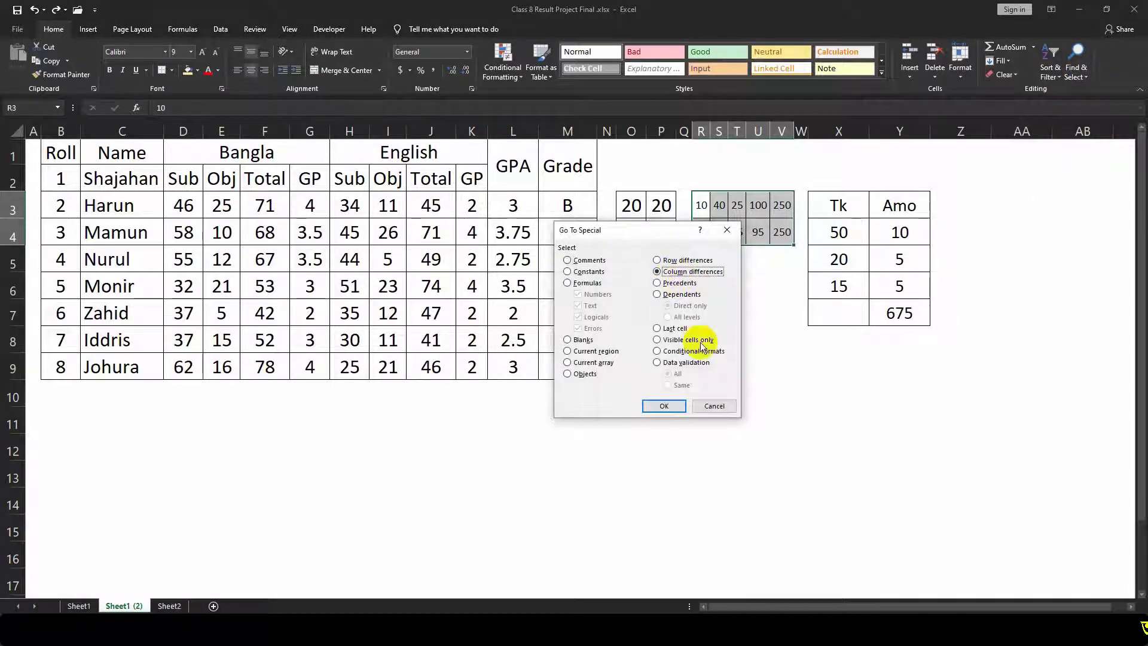
{"action": "left_click", "coordinate": [660, 405]}
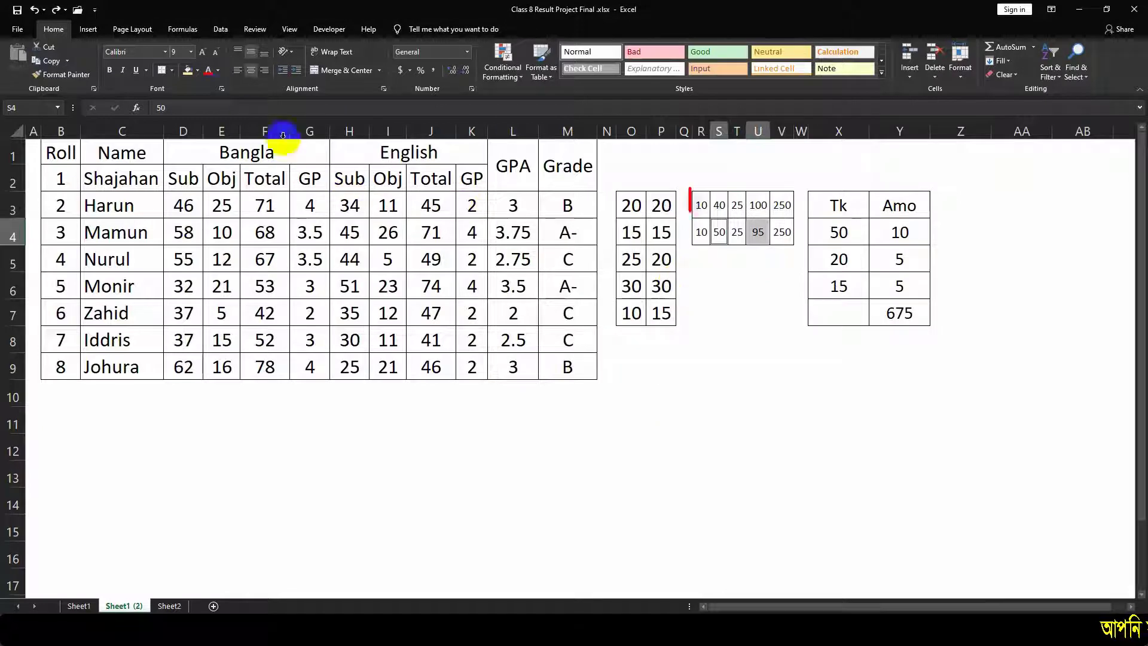
{"action": "left_click", "coordinate": [198, 71]}
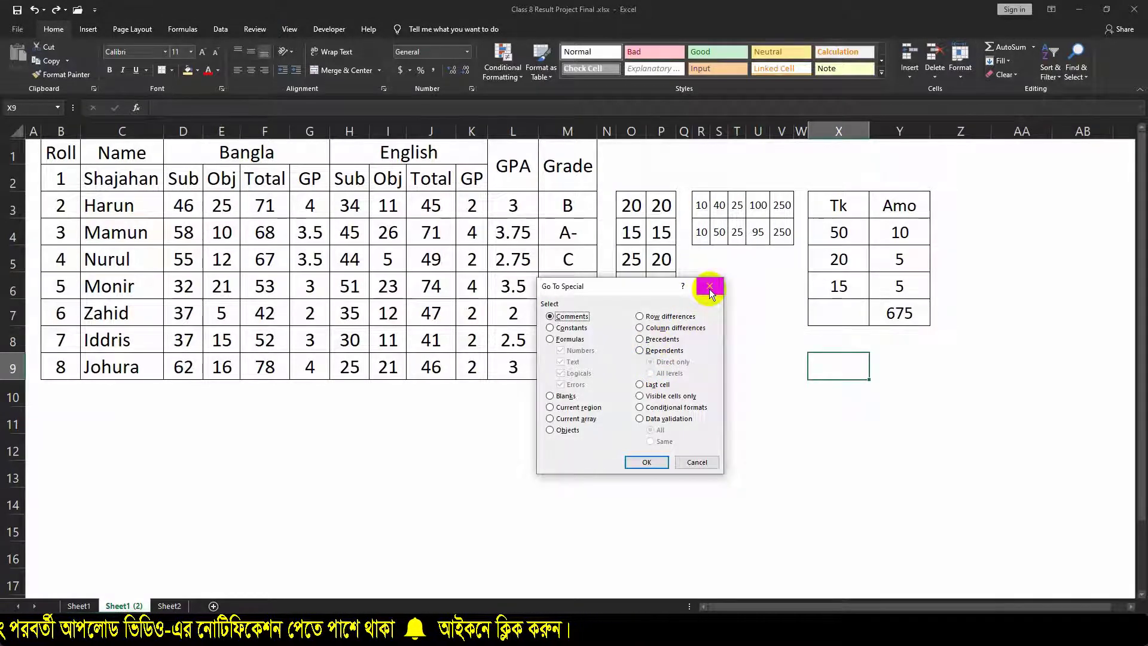
Select cell Y7 with the SUM array formula, jump to its precedents with Go To Special, and clear the selection.
{"action": "left_click", "coordinate": [710, 289]}
{"action": "left_click", "coordinate": [915, 315]}
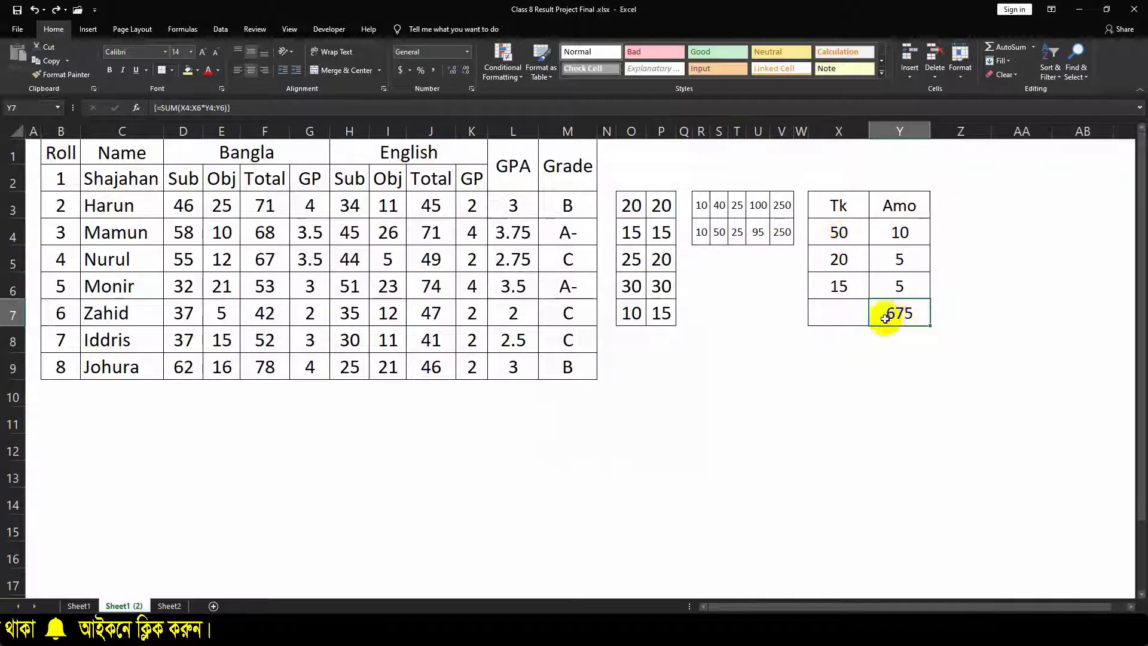
{"action": "left_click", "coordinate": [1076, 67]}
{"action": "left_click", "coordinate": [1060, 140]}
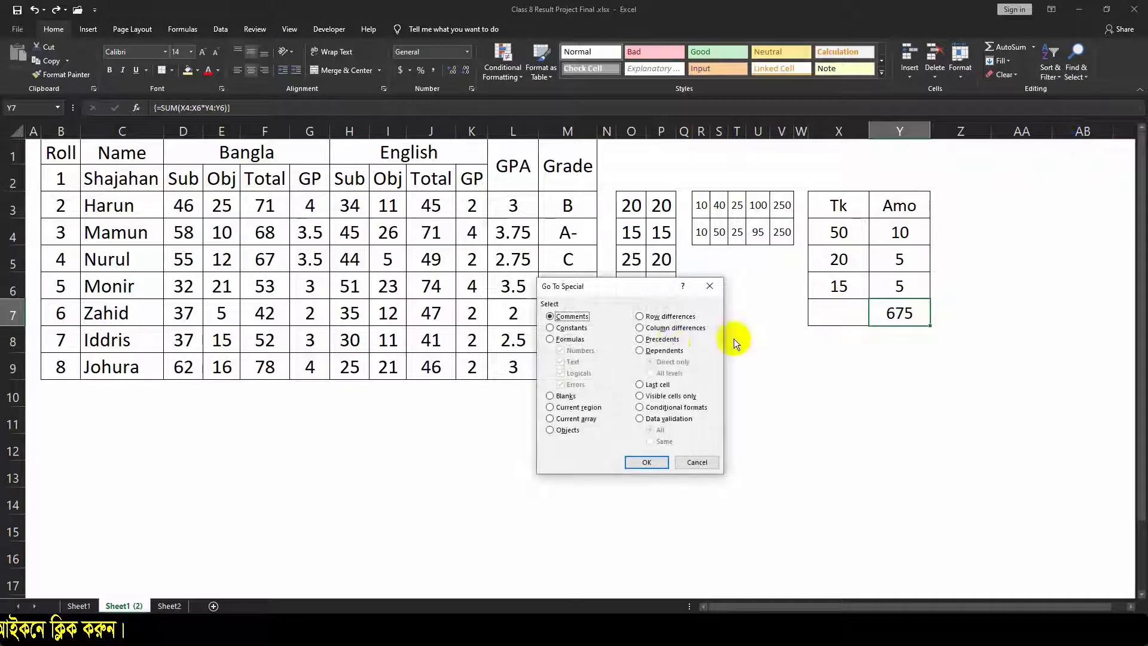
{"action": "left_click", "coordinate": [646, 462]}
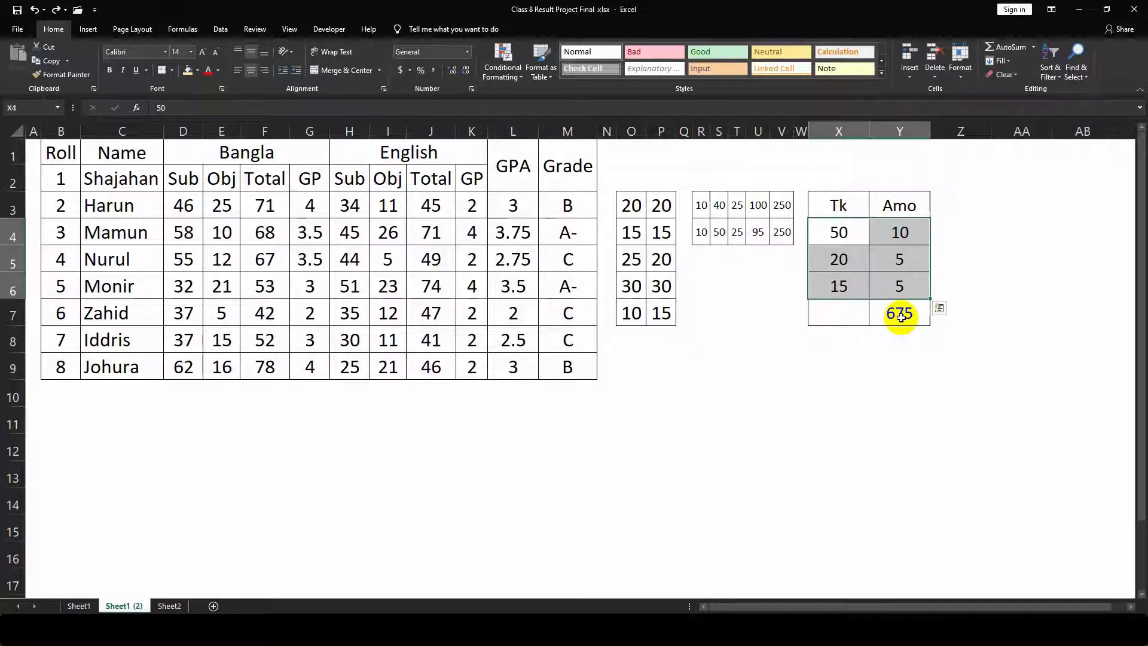
{"action": "left_click", "coordinate": [902, 362]}
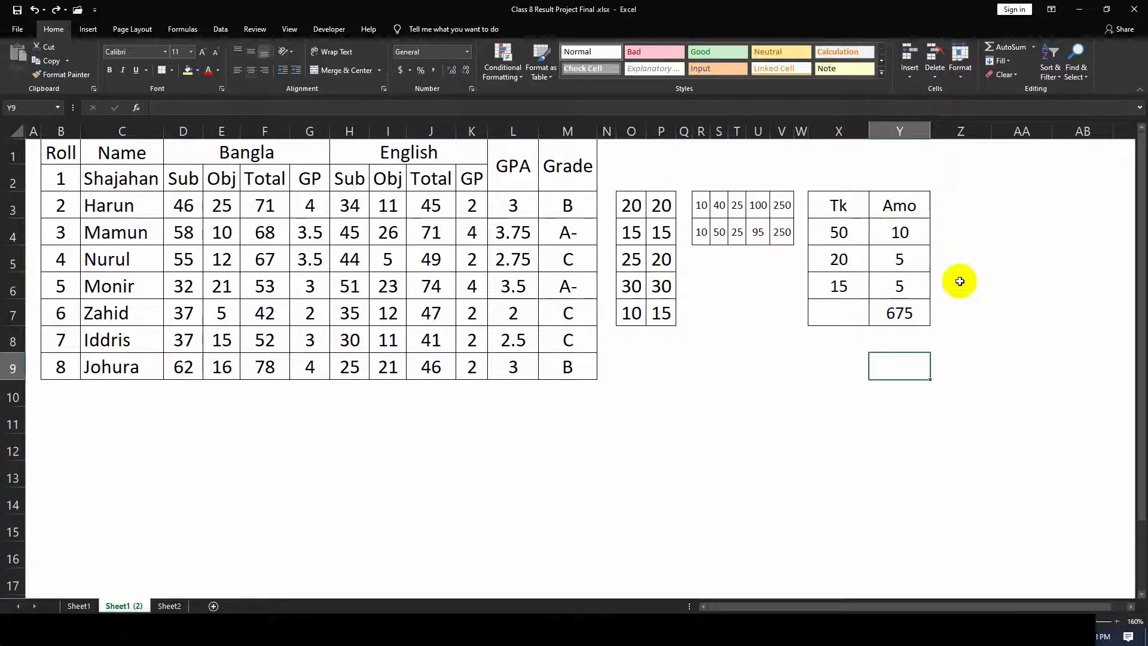
Select the range X4:Y6, jump to its dependents with Go To Special, and clear the selection.
{"action": "left_click_drag", "start_coordinate": [855, 239], "coordinate": [882, 278]}
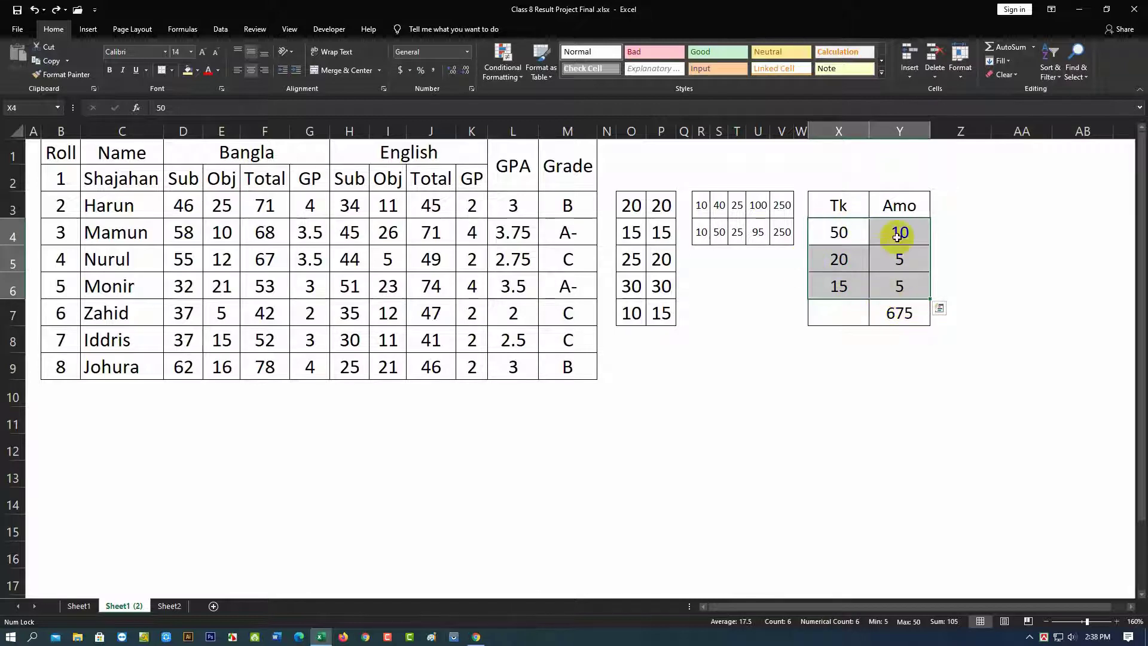
{"action": "left_click", "coordinate": [1086, 83]}
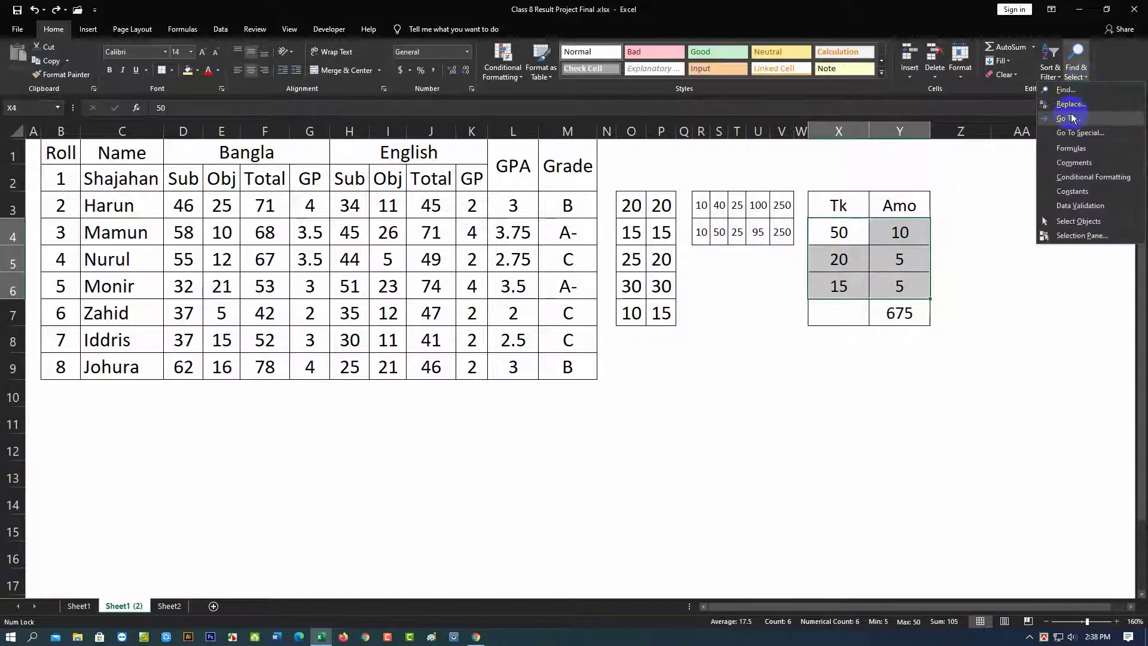
{"action": "left_click", "coordinate": [1063, 132]}
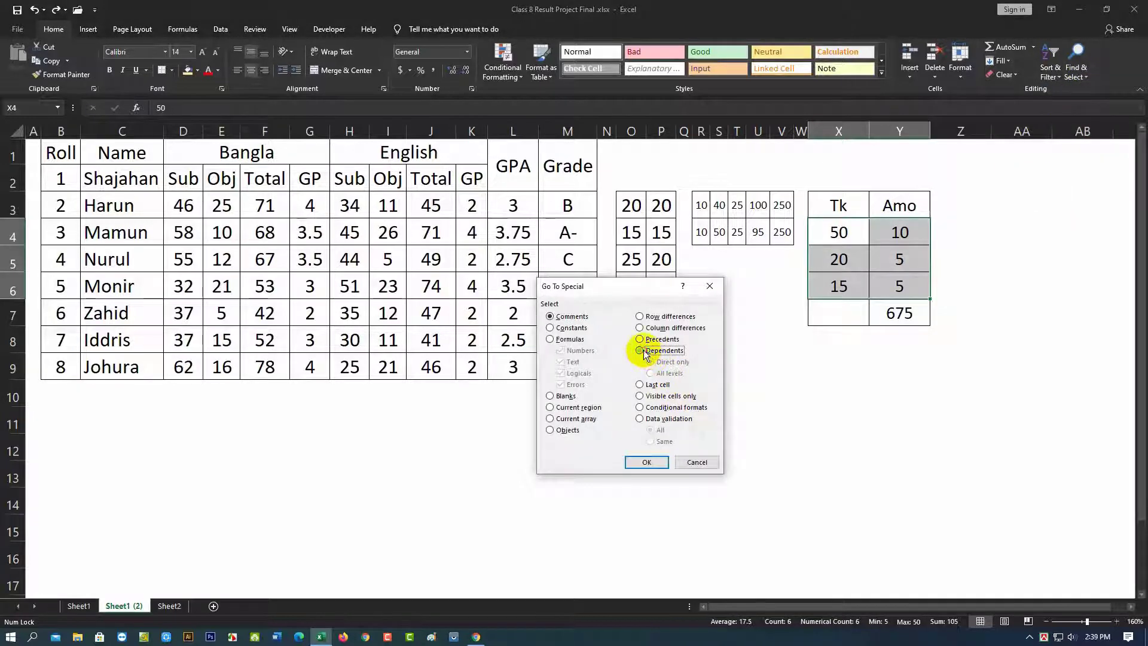
{"action": "left_click", "coordinate": [642, 464]}
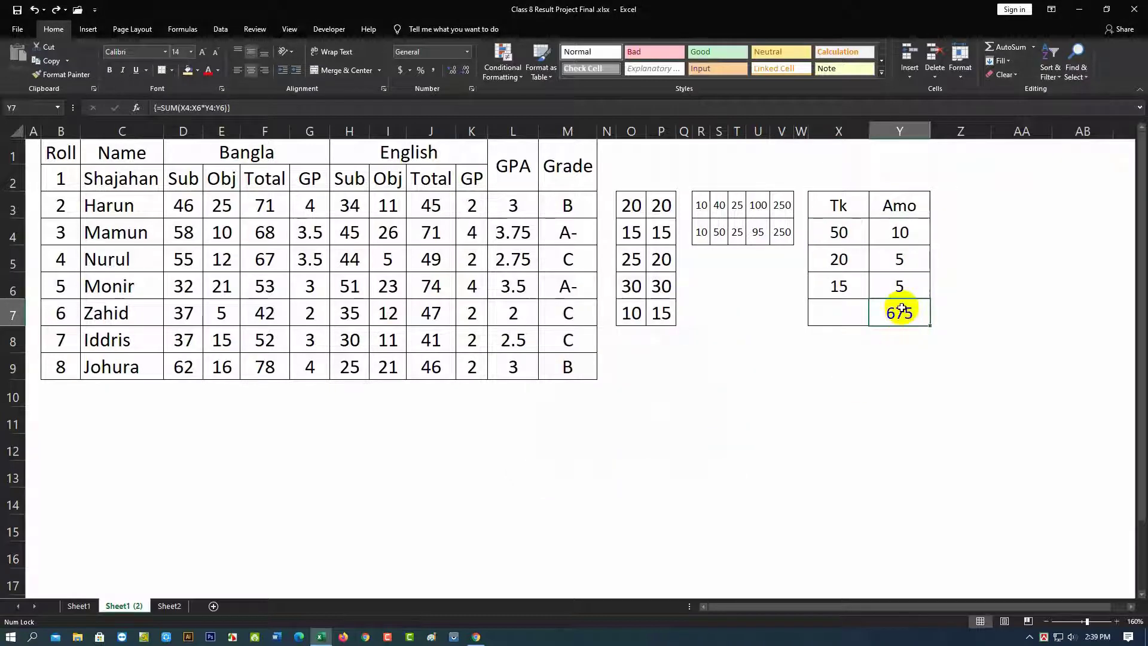
{"action": "left_click", "coordinate": [935, 366]}
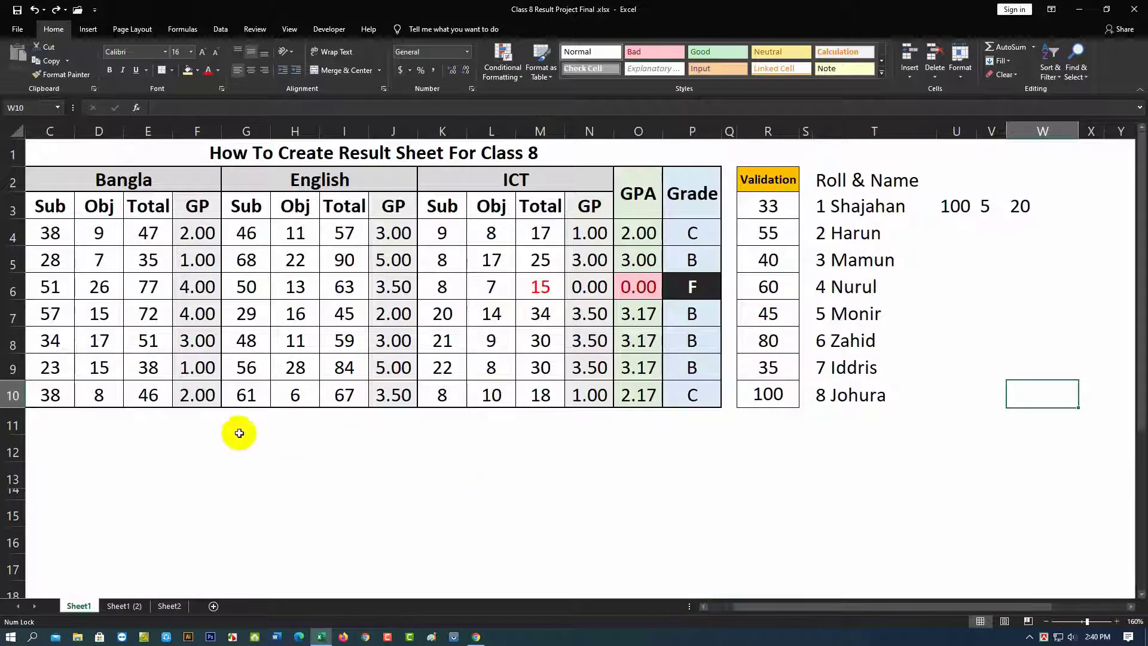
On Sheet1, start from cell F11, jump to the last cell with Go To Special, and look over the surrounding rows.
{"action": "left_click", "coordinate": [220, 432]}
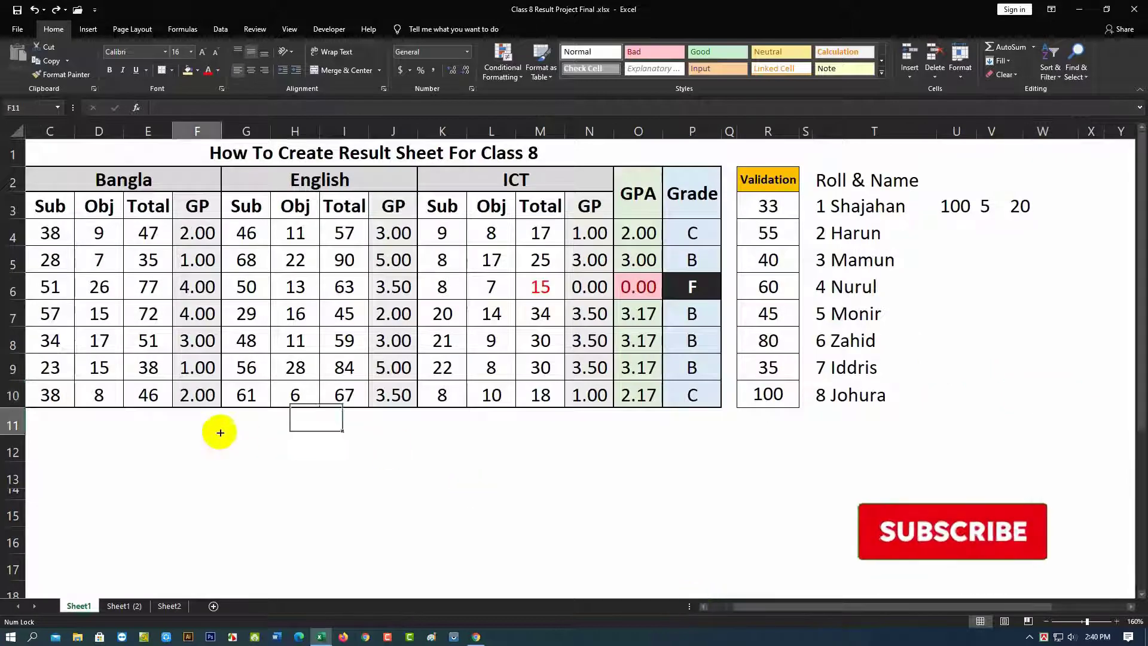
{"action": "left_click", "coordinate": [1086, 77]}
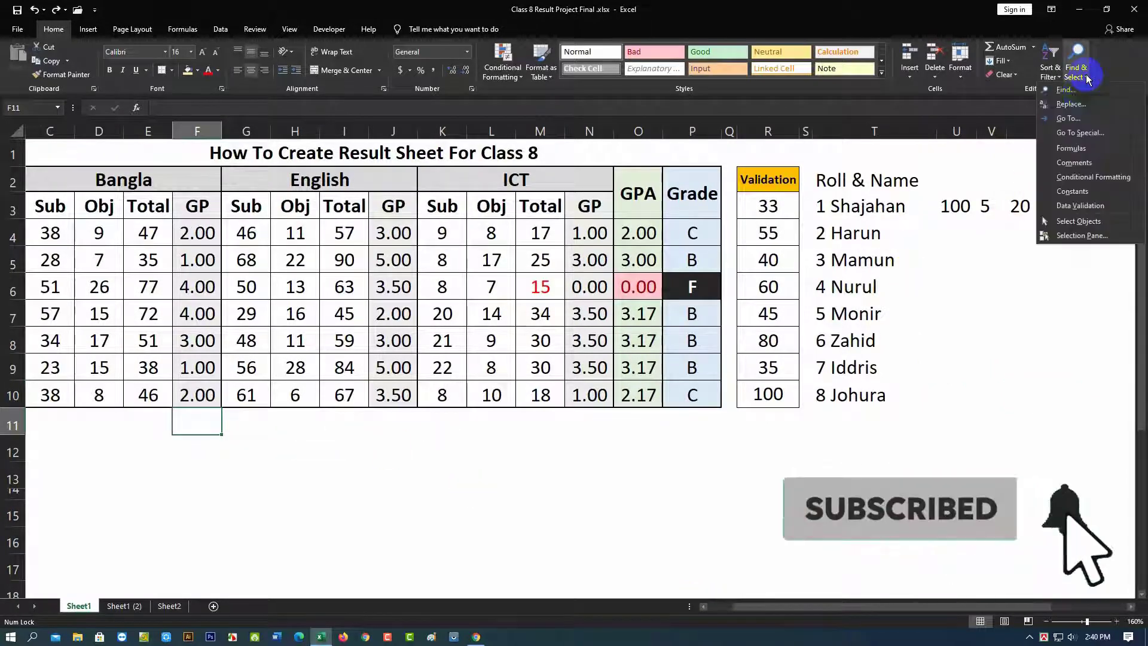
{"action": "left_click", "coordinate": [1080, 132]}
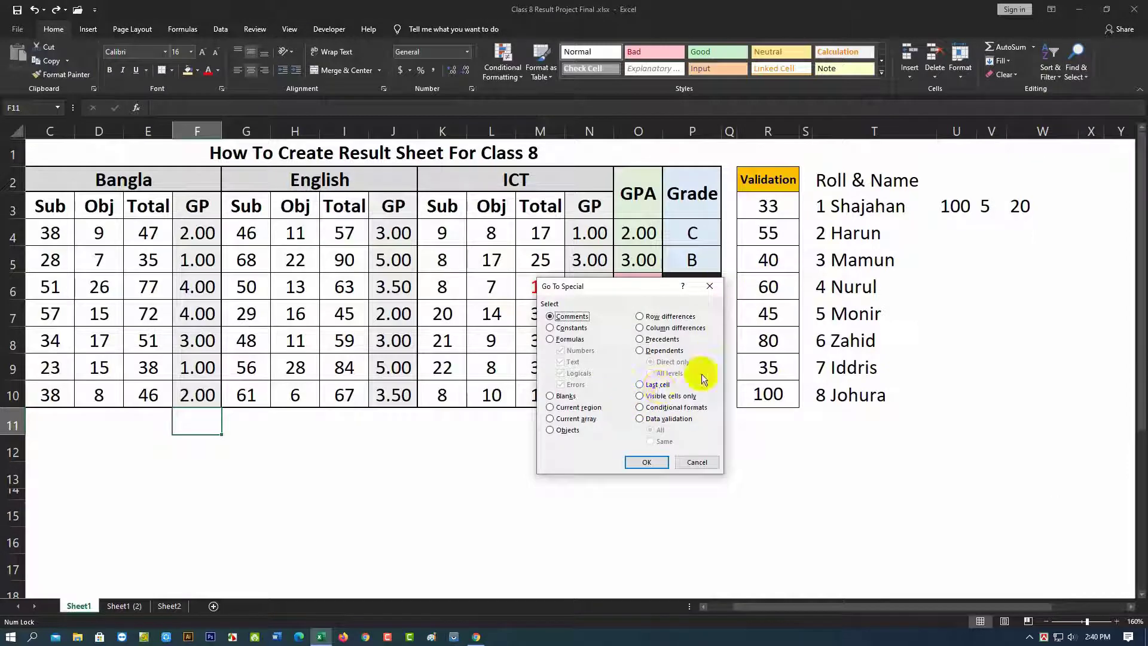
{"action": "left_click", "coordinate": [640, 384]}
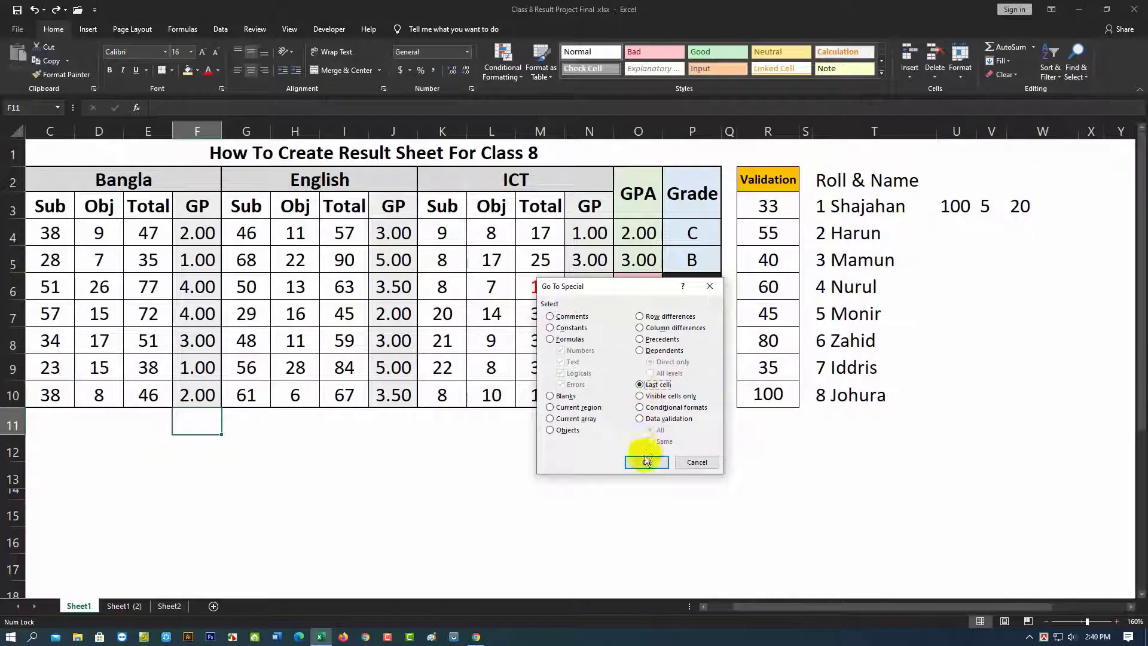
{"action": "left_click", "coordinate": [643, 464]}
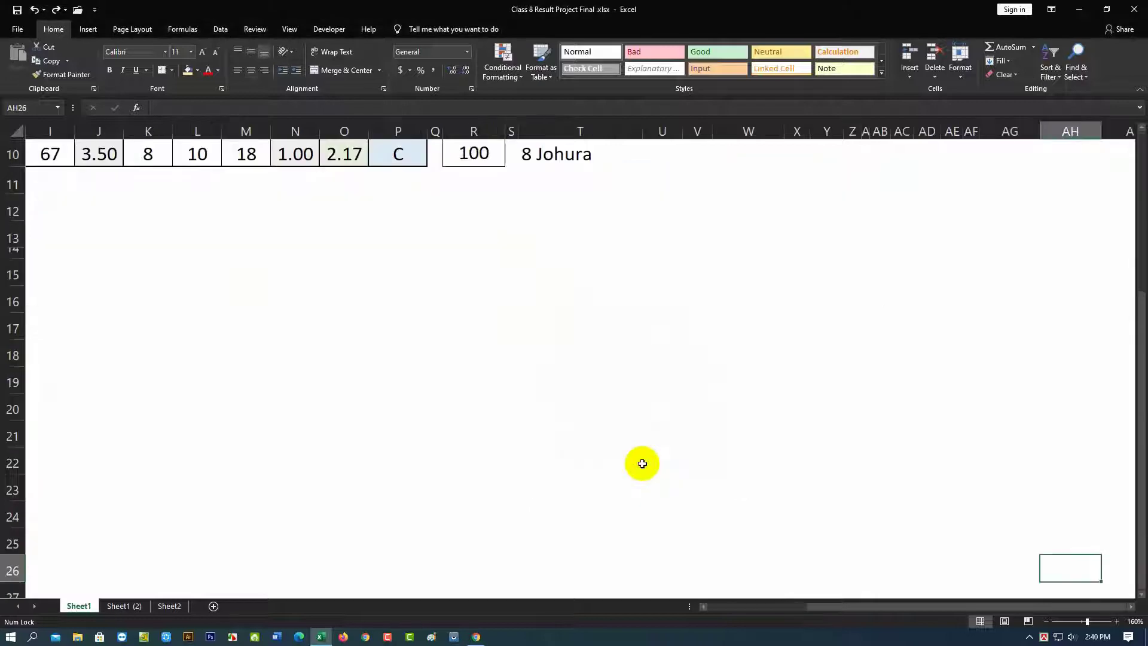
{"action": "scroll", "coordinate": [1044, 267], "scroll_direction": "up", "scroll_amount": 3}
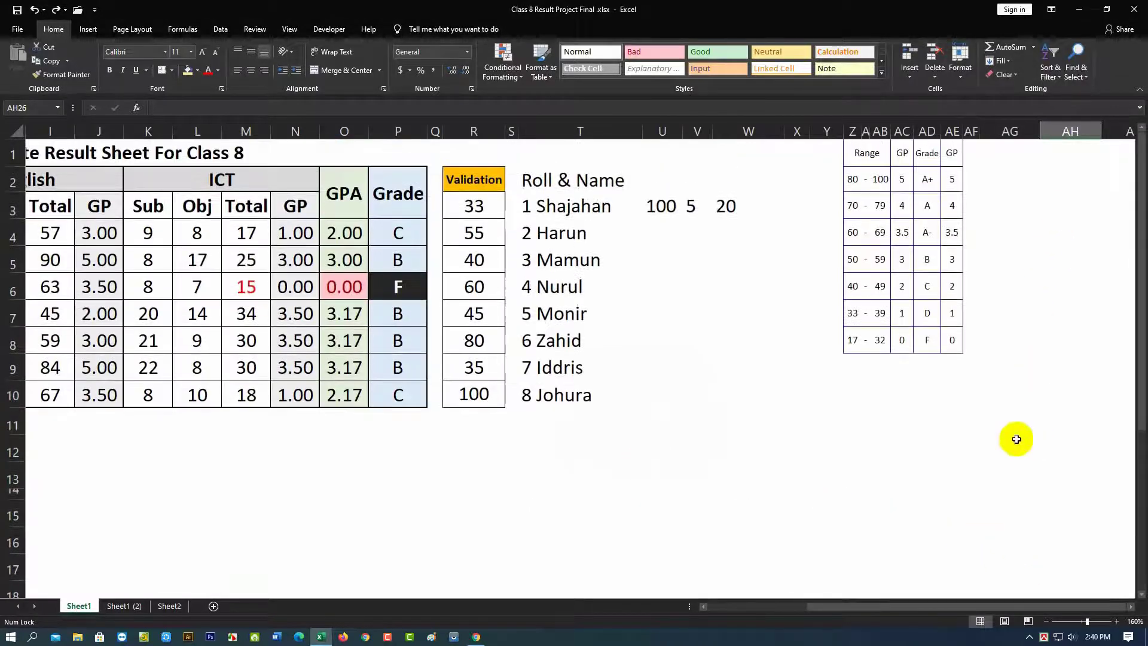
{"action": "scroll", "coordinate": [1020, 582], "scroll_direction": "down", "scroll_amount": 4}
{"action": "scroll", "coordinate": [1050, 464], "scroll_direction": "down", "scroll_amount": 2}
{"action": "scroll", "coordinate": [1079, 403], "scroll_direction": "up", "scroll_amount": 6}
{"action": "scroll", "coordinate": [1079, 403], "scroll_direction": "down", "scroll_amount": 11}
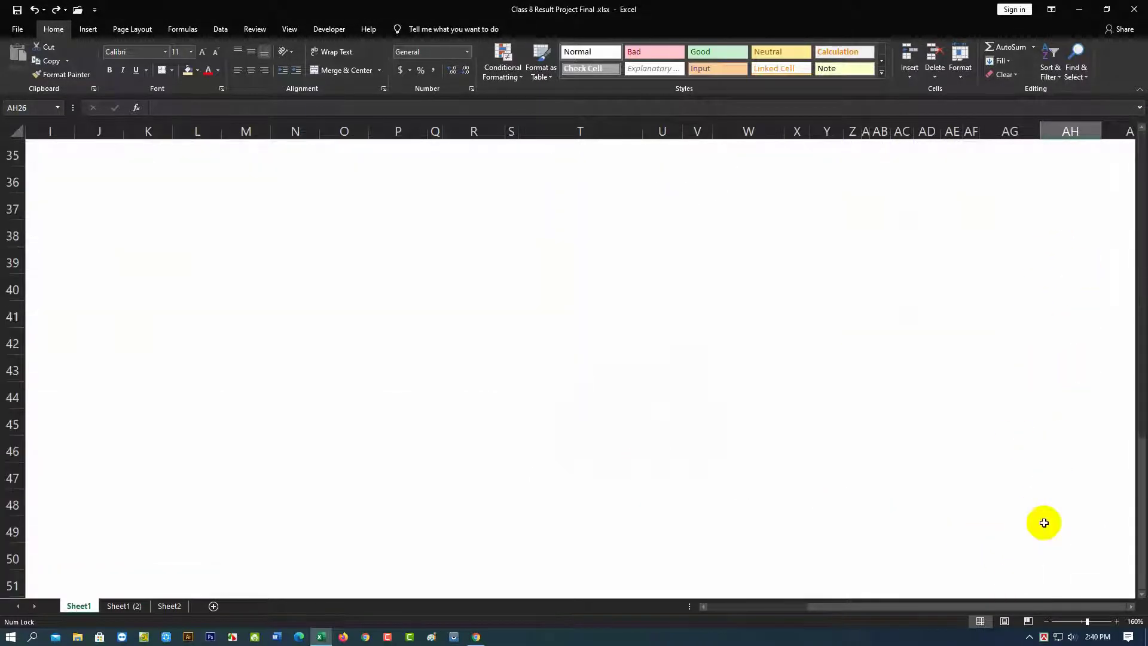
{"action": "scroll", "coordinate": [728, 500], "scroll_direction": "up", "scroll_amount": 11}
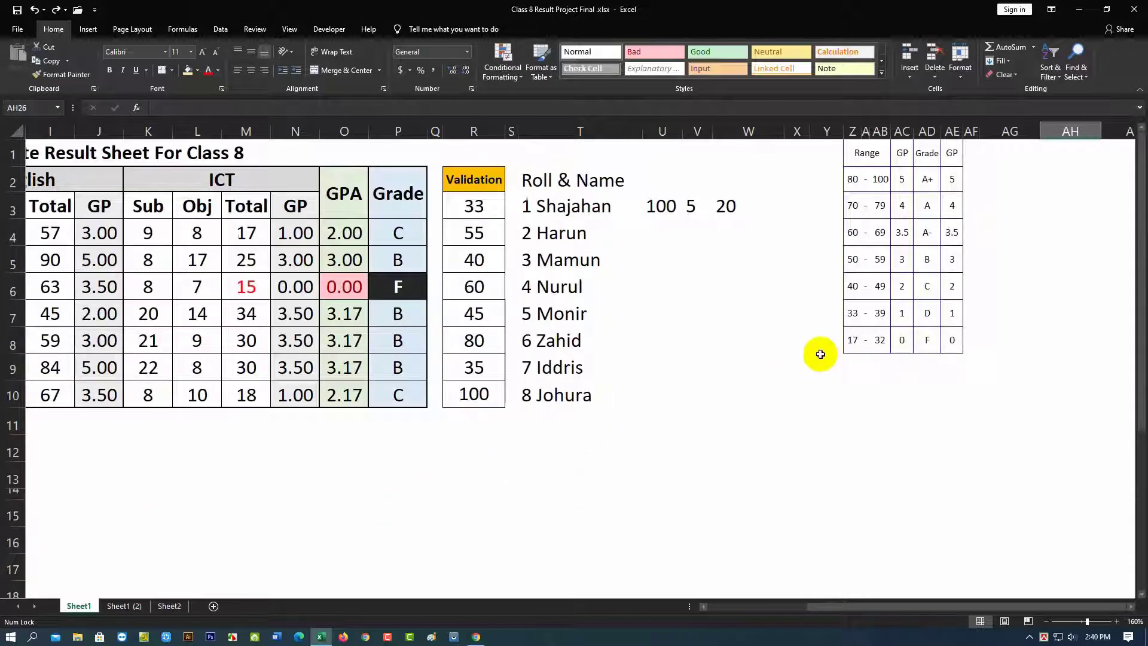
On Sheet1 (2), hide column C with the Name entries and clear the selection.
{"action": "key", "text": "ctrl+Page_Down"}
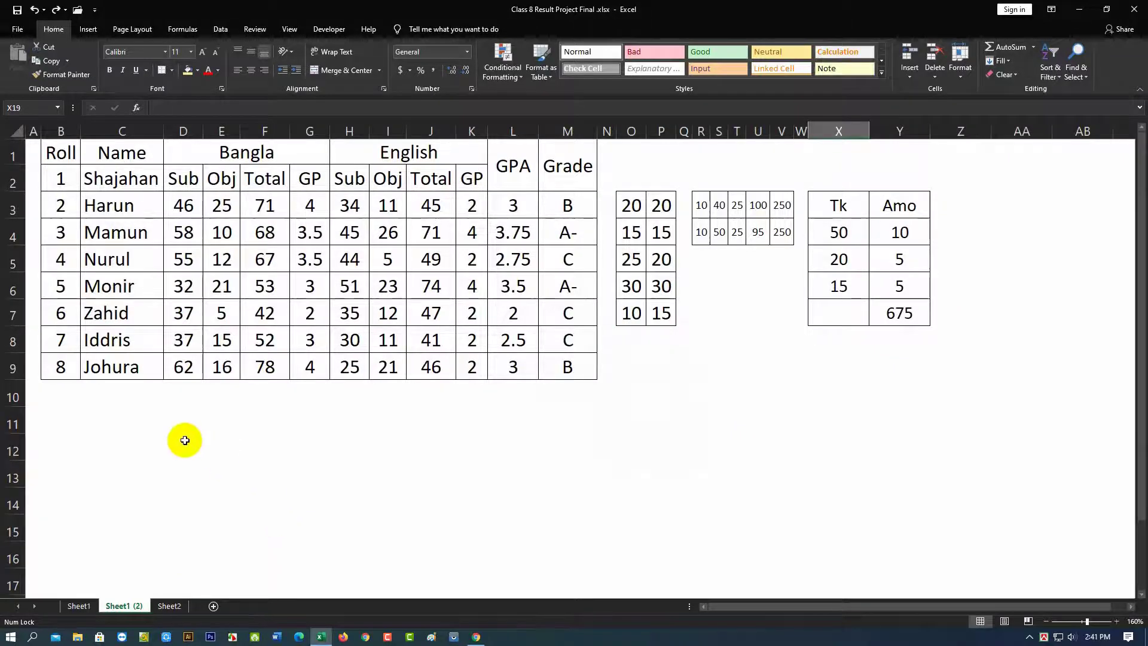
{"action": "left_click", "coordinate": [118, 132]}
{"action": "right_click", "coordinate": [117, 133]}
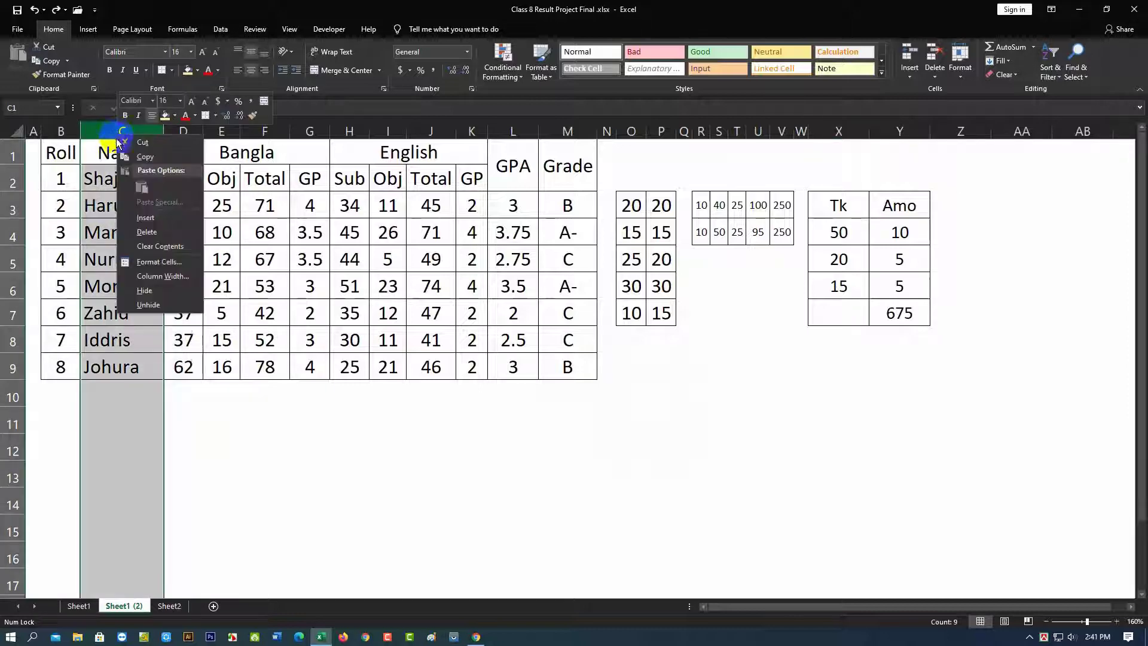
{"action": "left_click", "coordinate": [149, 293]}
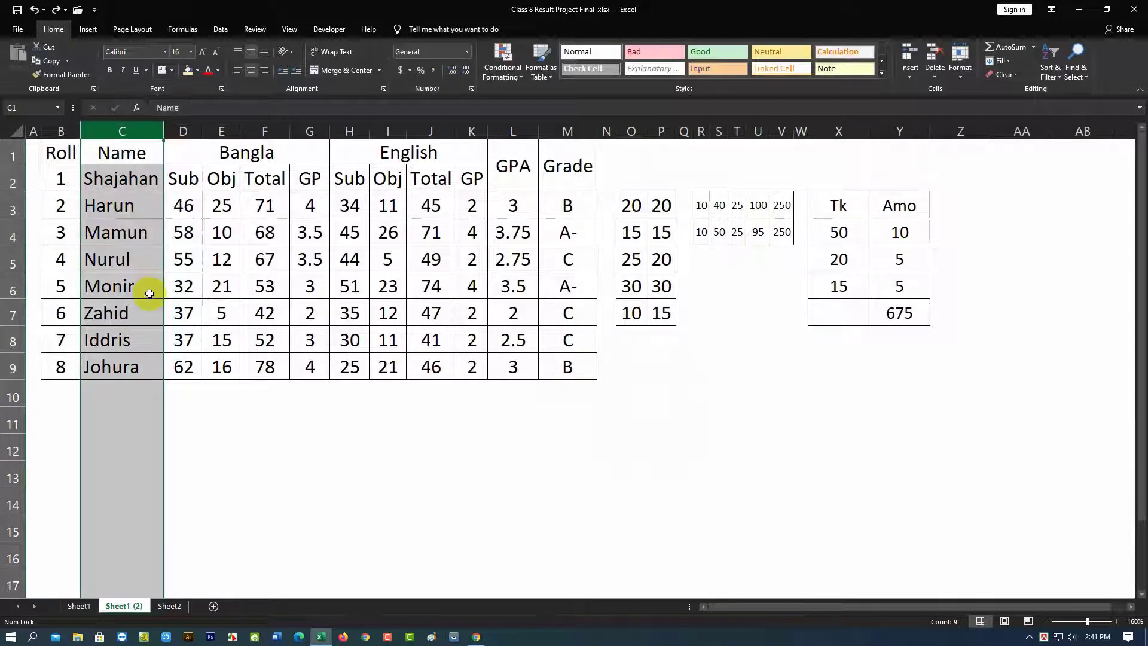
{"action": "left_click", "coordinate": [293, 448]}
Select the result table from B2 to M9 across the hidden column and fill it with Yellow.
{"action": "left_click_drag", "start_coordinate": [56, 179], "coordinate": [491, 366]}
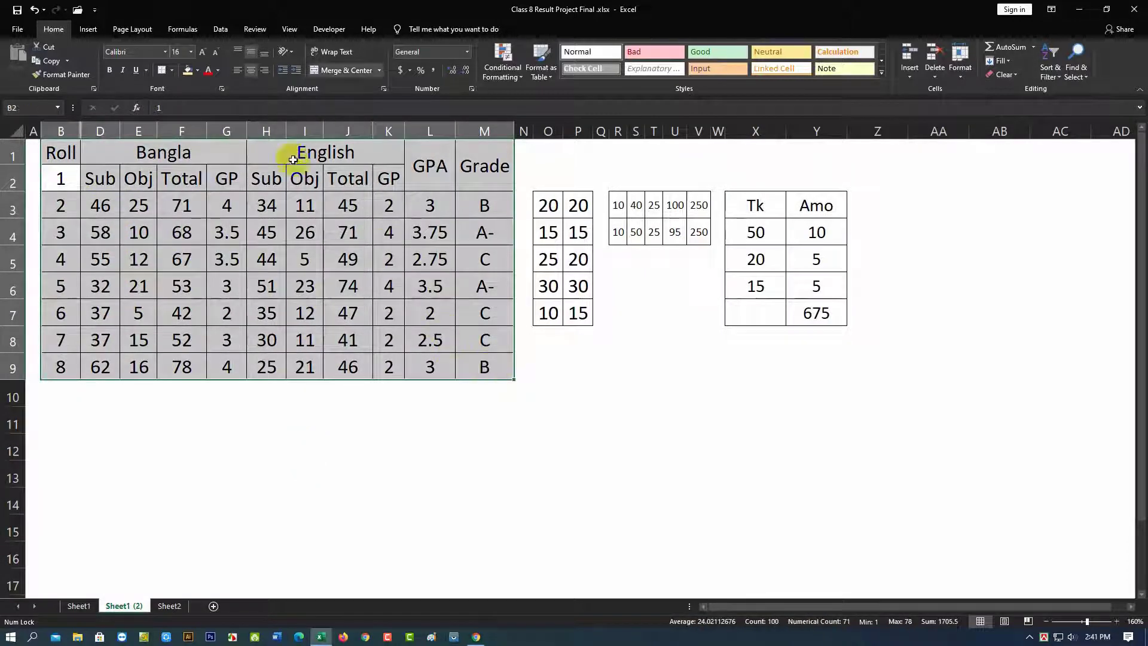
{"action": "left_click", "coordinate": [198, 70]}
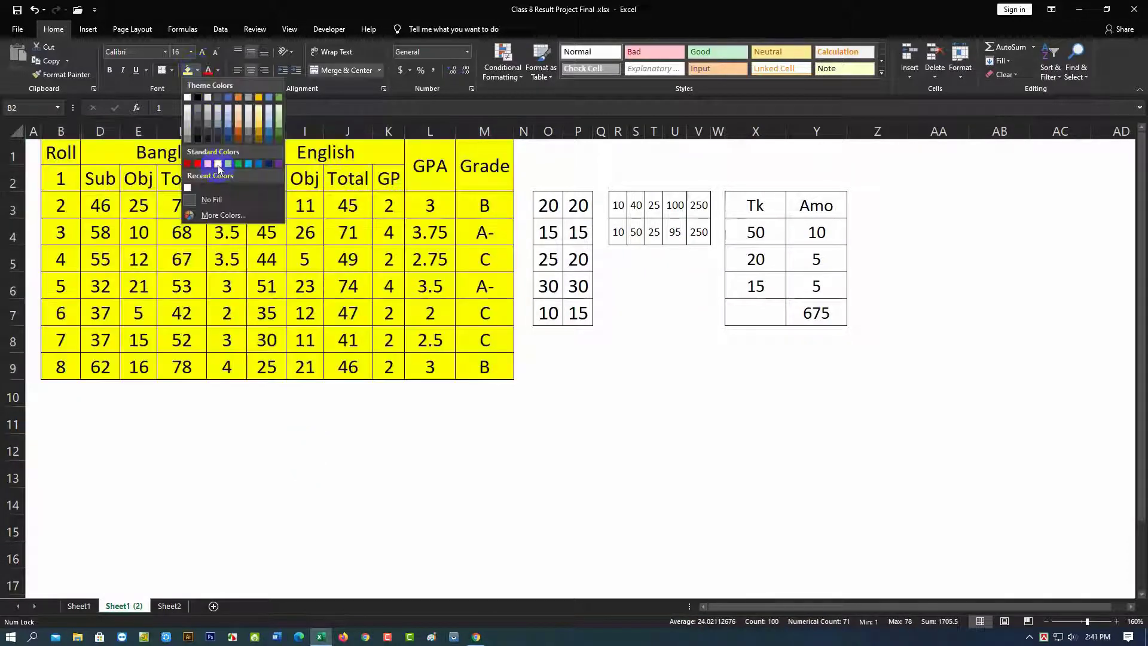
{"action": "left_click", "coordinate": [217, 165]}
Select columns B through D and unhide the Name column between them to check its fill.
{"action": "left_click", "coordinate": [72, 131]}
{"action": "left_click_drag", "start_coordinate": [73, 132], "coordinate": [95, 130]}
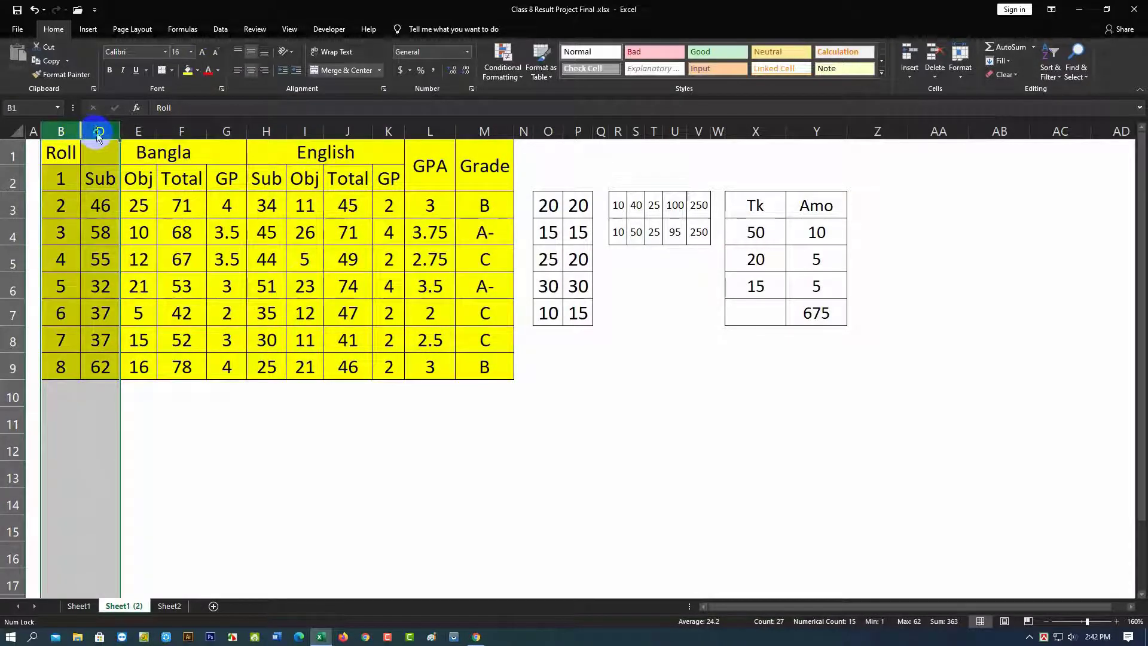
{"action": "right_click", "coordinate": [99, 133]}
{"action": "left_click", "coordinate": [129, 303]}
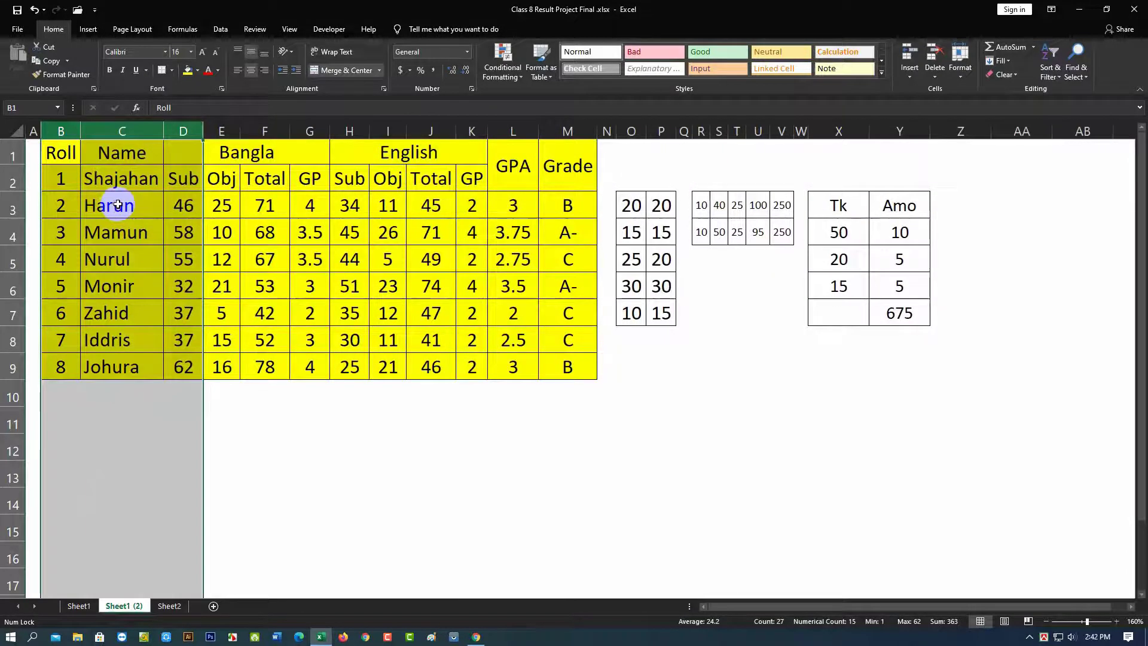
Clear the selection and undo both the unhiding of column C and the Yellow fill.
{"action": "left_click", "coordinate": [296, 430]}
{"action": "key", "text": "ctrl+z"}
{"action": "key", "text": "ctrl+z"}
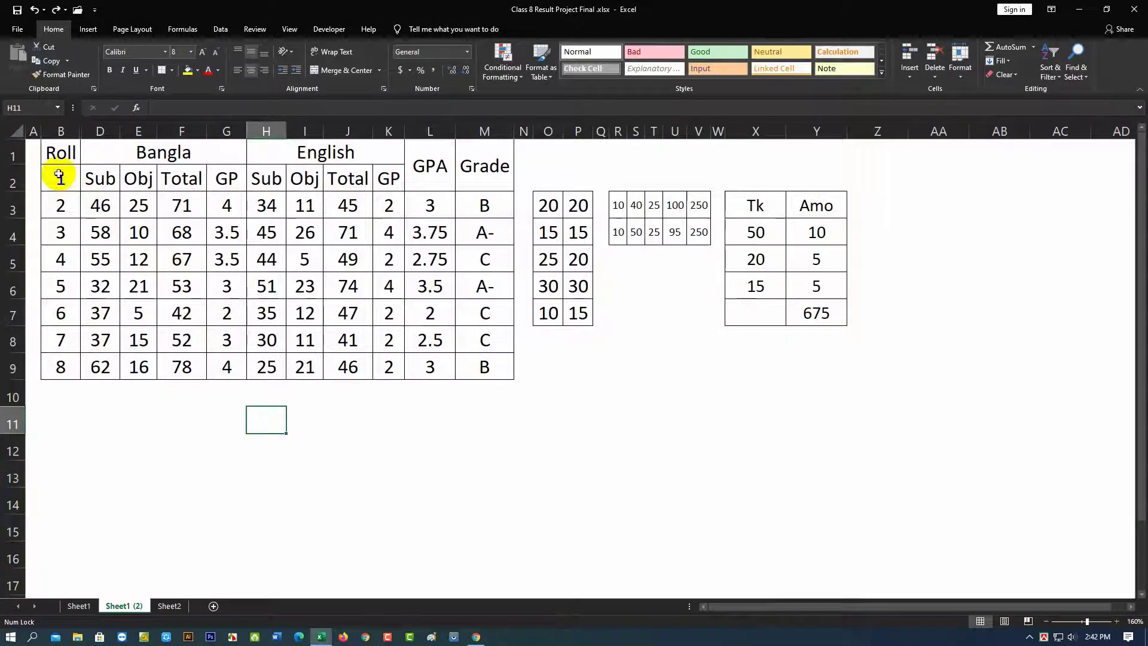
Select the result table from B2 to M9 and restrict the selection to Visible cells only with Go To Special.
{"action": "left_click_drag", "start_coordinate": [56, 179], "coordinate": [476, 367]}
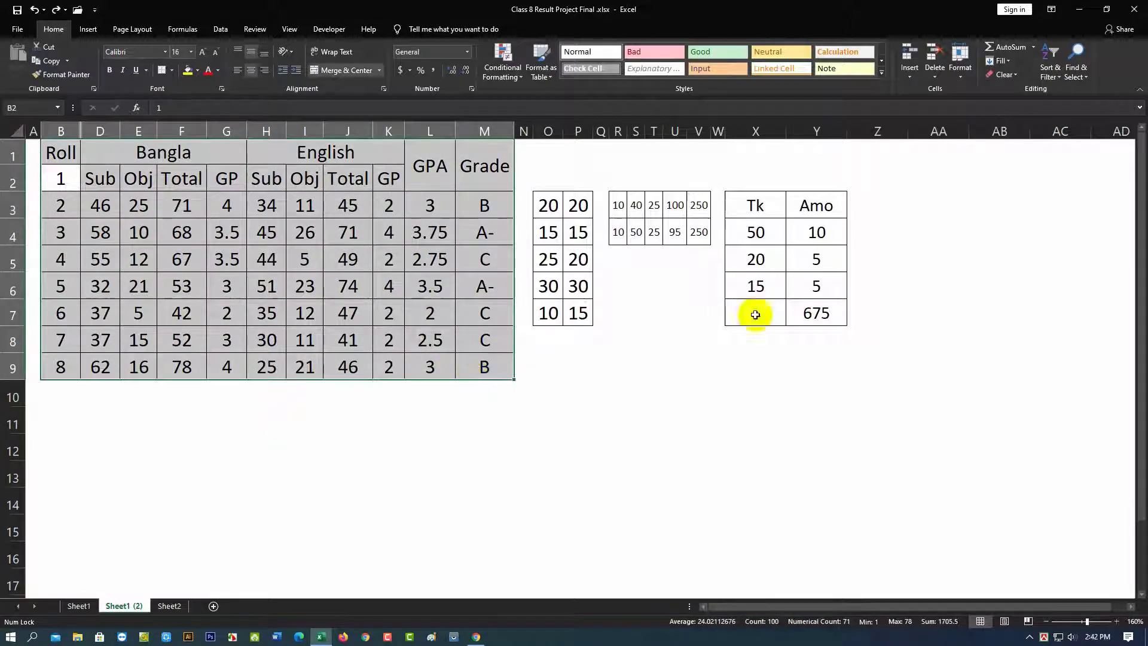
{"action": "left_click", "coordinate": [1078, 77]}
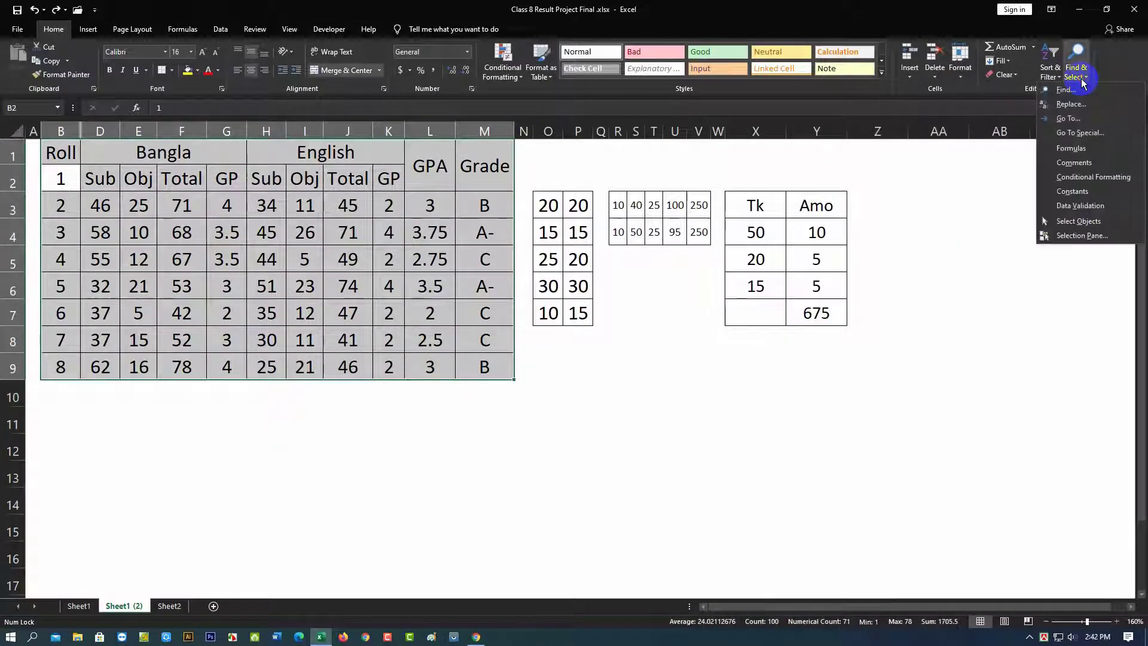
{"action": "left_click", "coordinate": [1080, 127]}
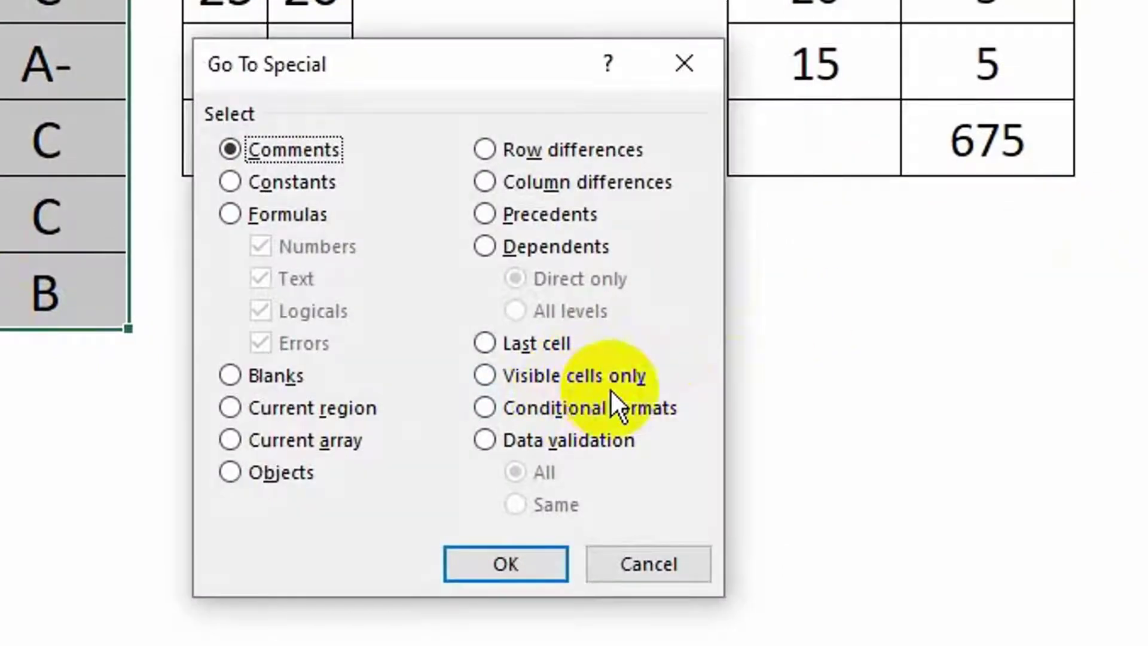
{"action": "left_click", "coordinate": [518, 378]}
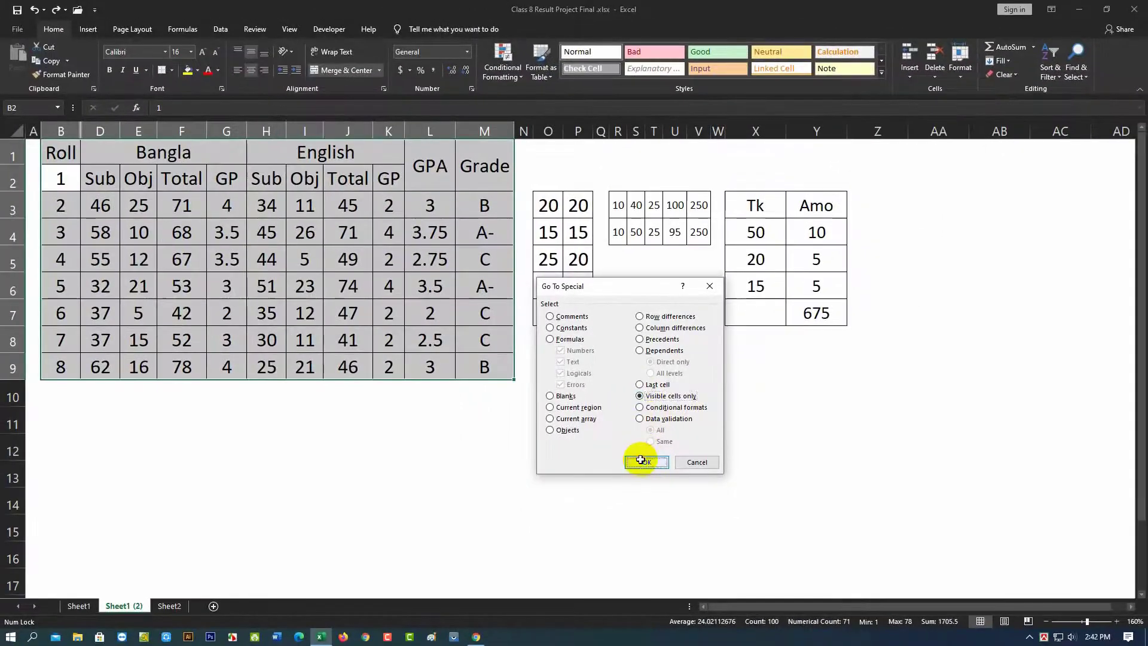
{"action": "left_click", "coordinate": [642, 460]}
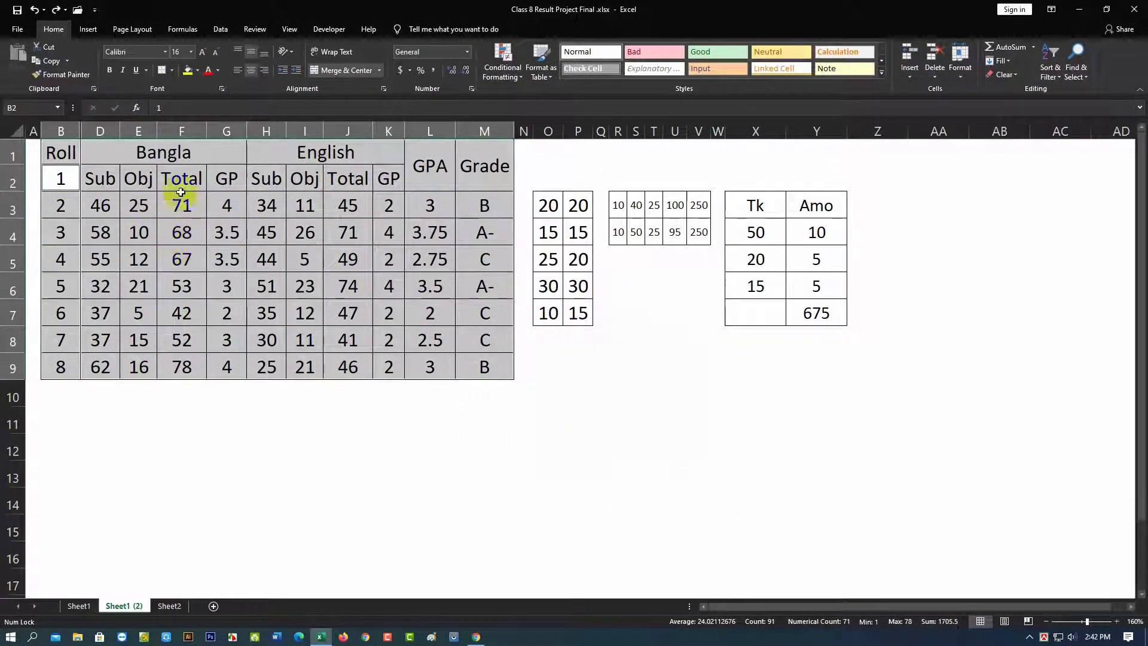
Fill the selected visible cells of the result table with Yellow and clear the selection.
{"action": "left_click", "coordinate": [198, 70]}
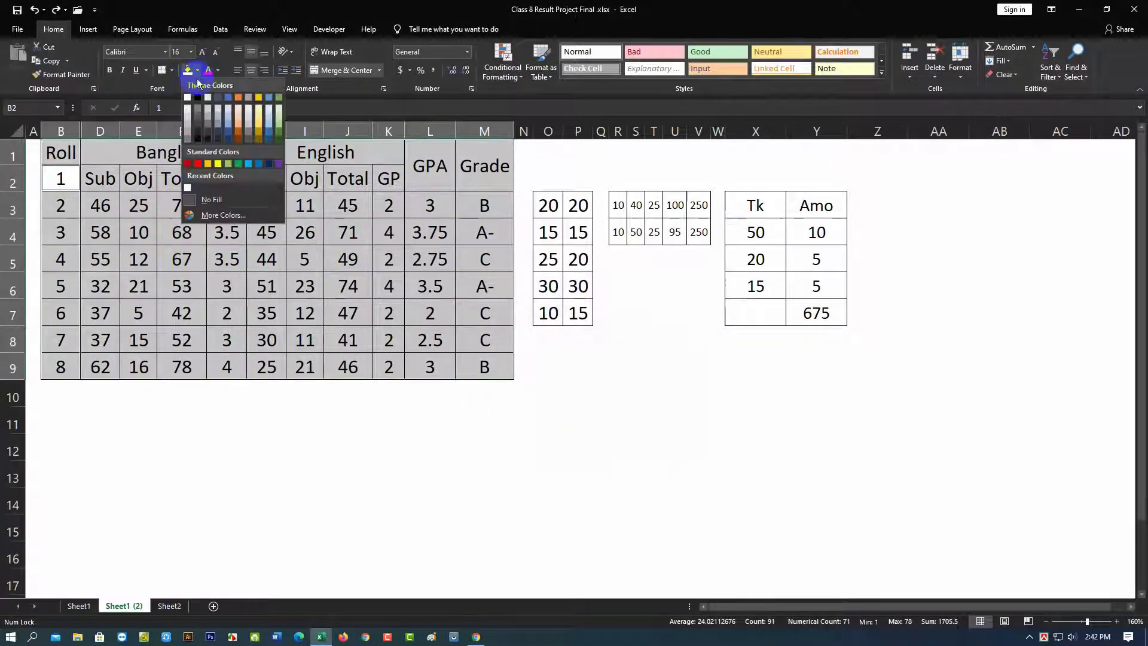
{"action": "left_click", "coordinate": [217, 166]}
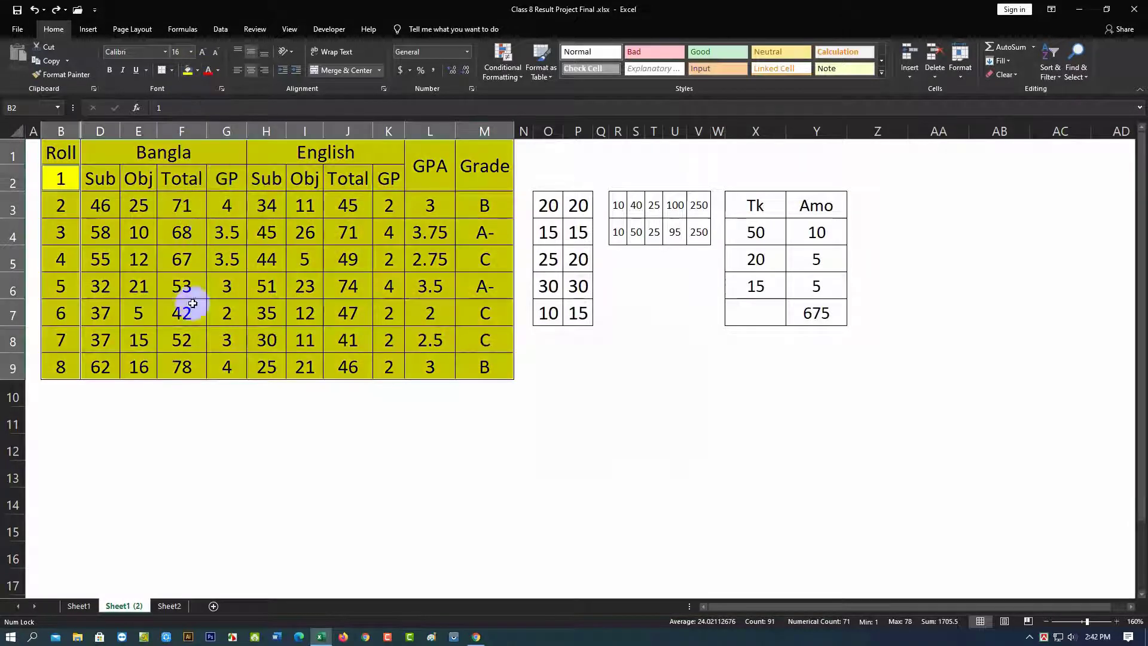
{"action": "left_click", "coordinate": [153, 422]}
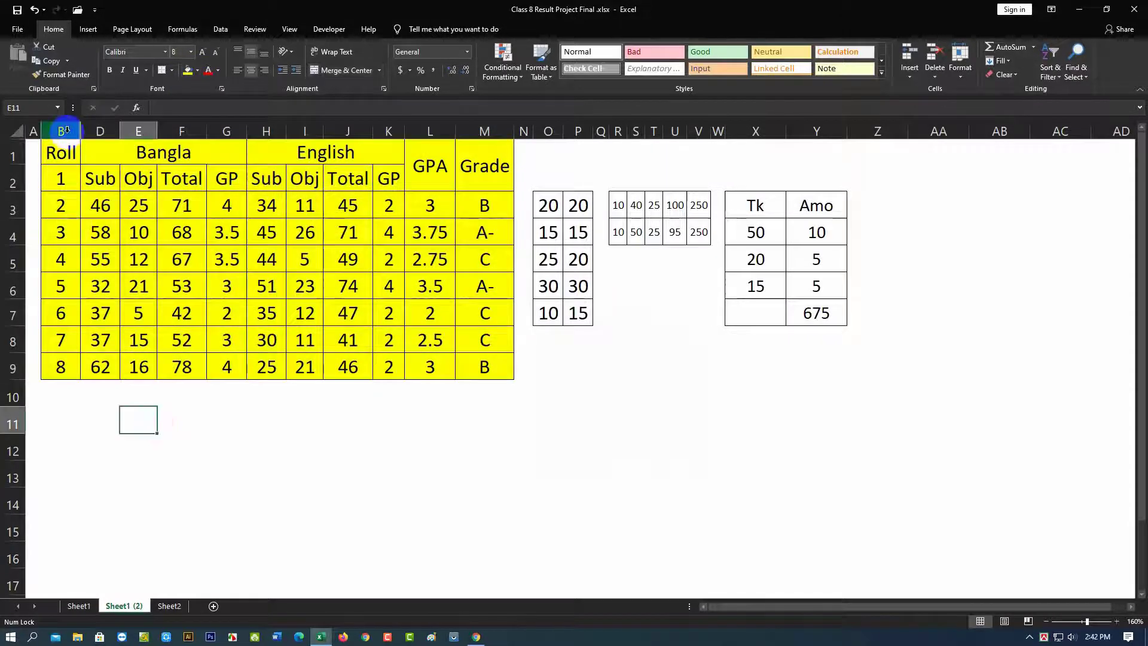
Select columns B through D and unhide the Name column again to check that it has no fill.
{"action": "left_click_drag", "start_coordinate": [71, 130], "coordinate": [92, 130]}
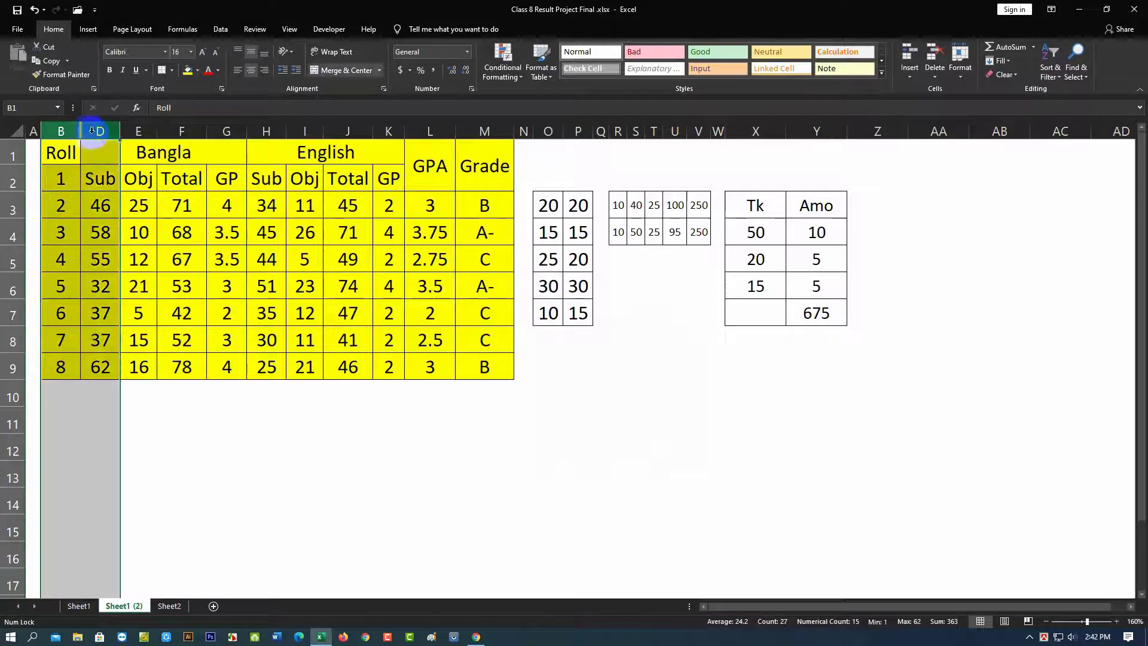
{"action": "right_click", "coordinate": [97, 136]}
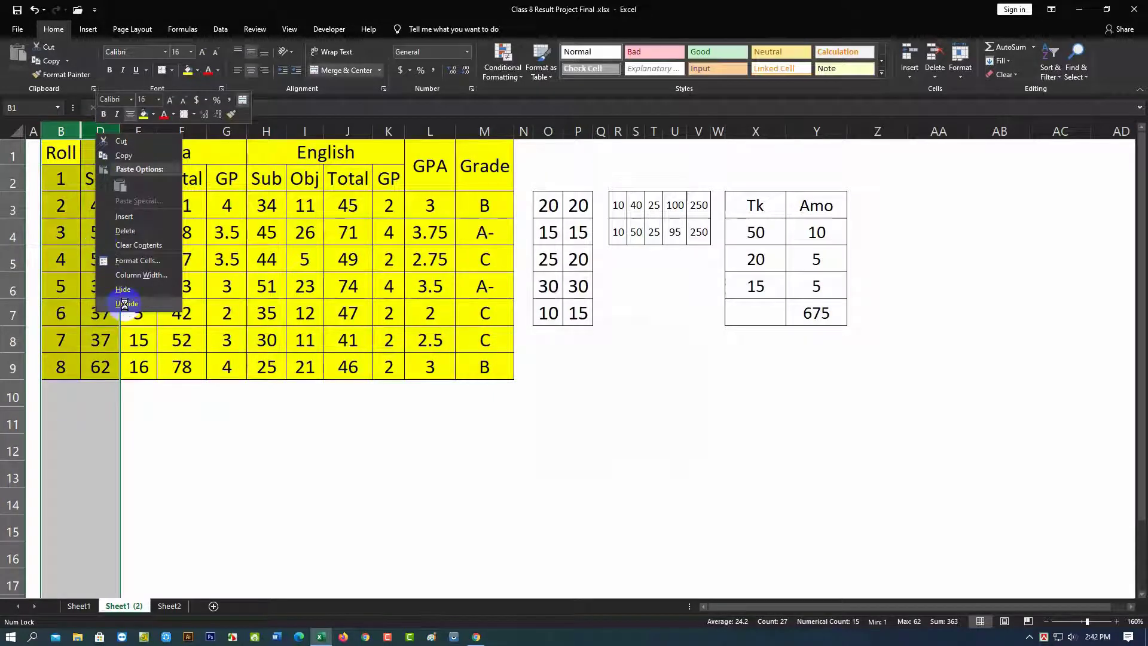
{"action": "left_click", "coordinate": [124, 304]}
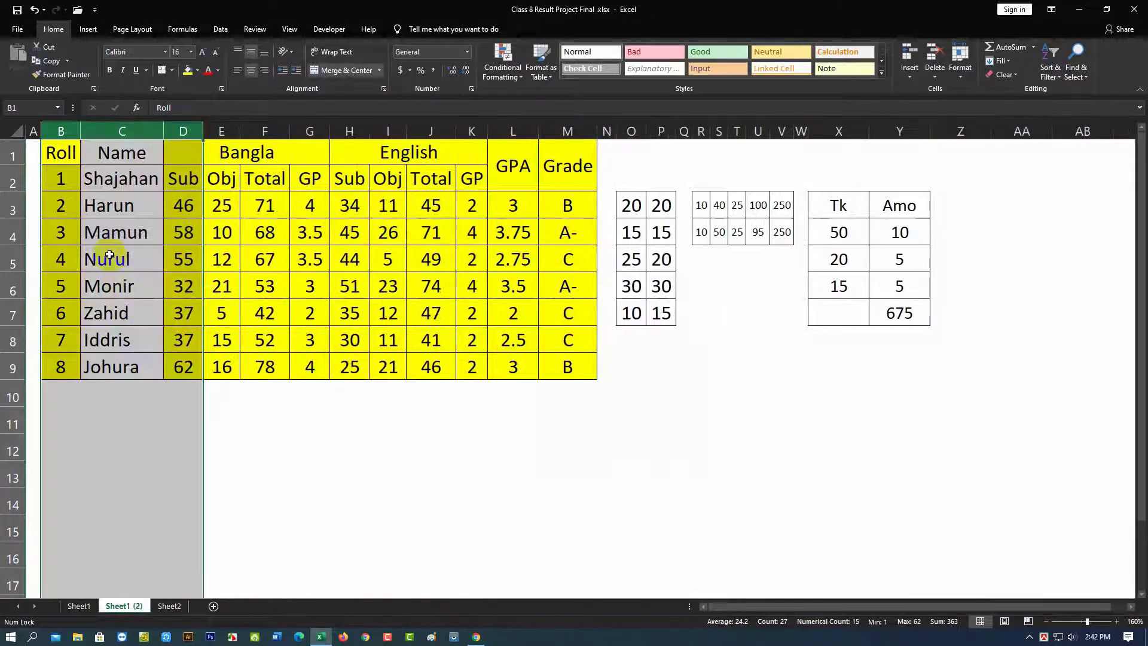
Undo the unhiding of column C, the Yellow fill and the earlier hiding of the column.
{"action": "left_click", "coordinate": [250, 469]}
{"action": "key", "text": "ctrl+z"}
{"action": "key", "text": "ctrl+z"}
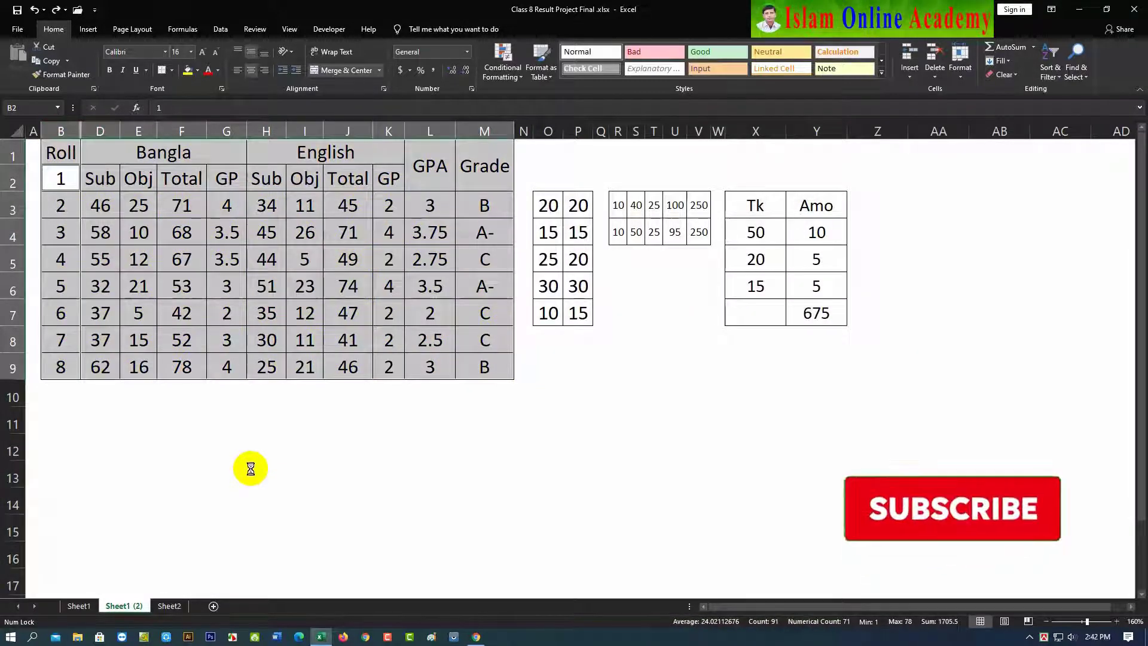
{"action": "key", "text": "ctrl+z"}
{"action": "left_click", "coordinate": [245, 452]}
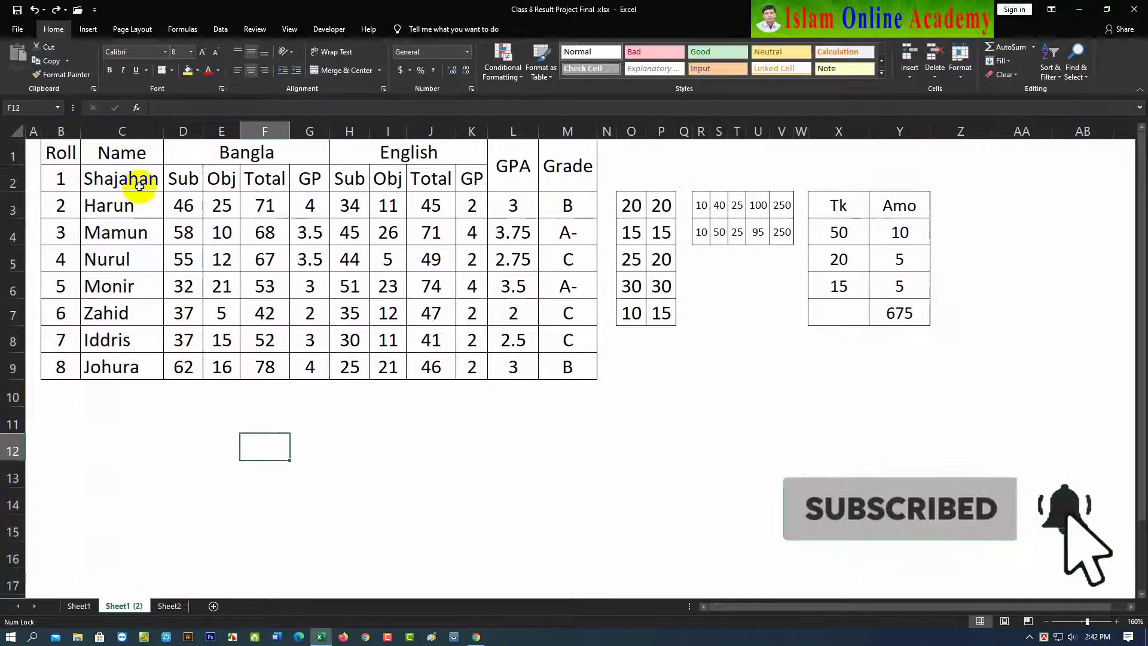
Hide the Name column C in the result table.
{"action": "right_click", "coordinate": [122, 131]}
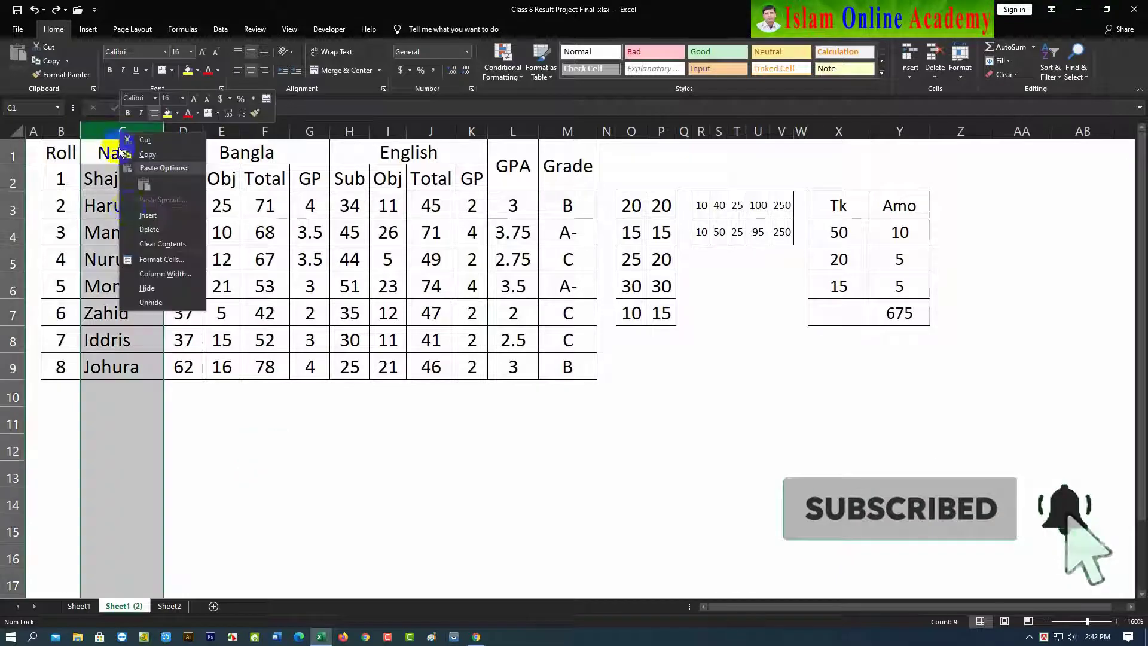
{"action": "left_click", "coordinate": [153, 295]}
{"action": "left_click", "coordinate": [192, 426]}
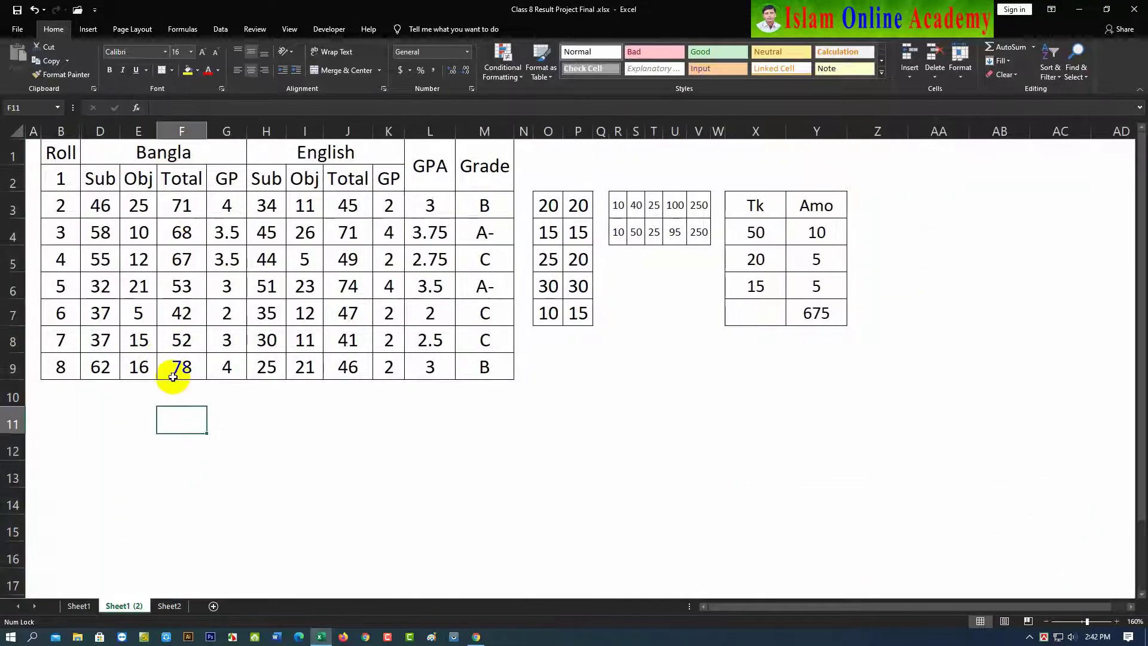
Copy the result table from B1 to M9 and paste it at cell C4 of a new worksheet.
{"action": "left_click_drag", "start_coordinate": [51, 152], "coordinate": [484, 366]}
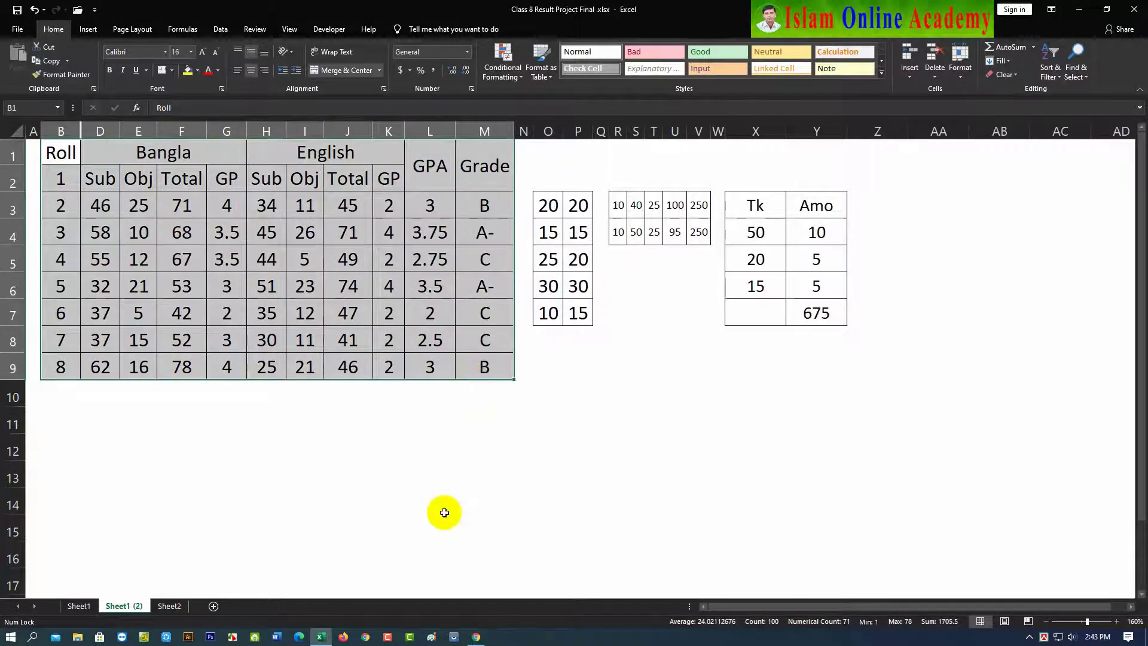
{"action": "key", "text": "ctrl+c"}
{"action": "left_click", "coordinate": [213, 606]}
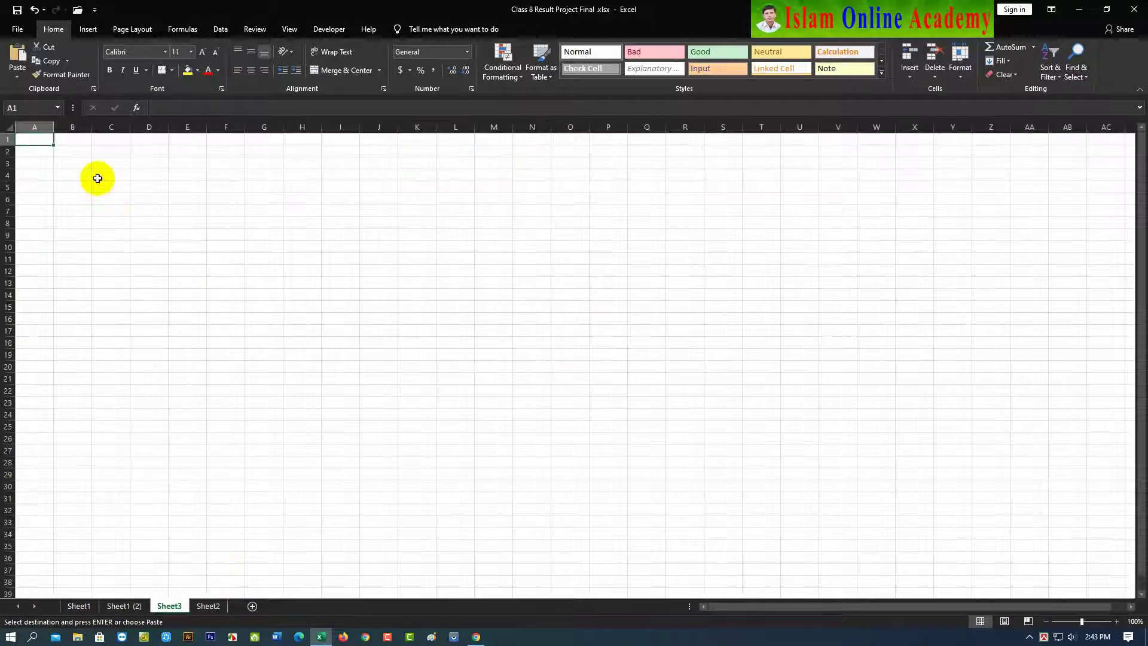
{"action": "left_click", "coordinate": [102, 169]}
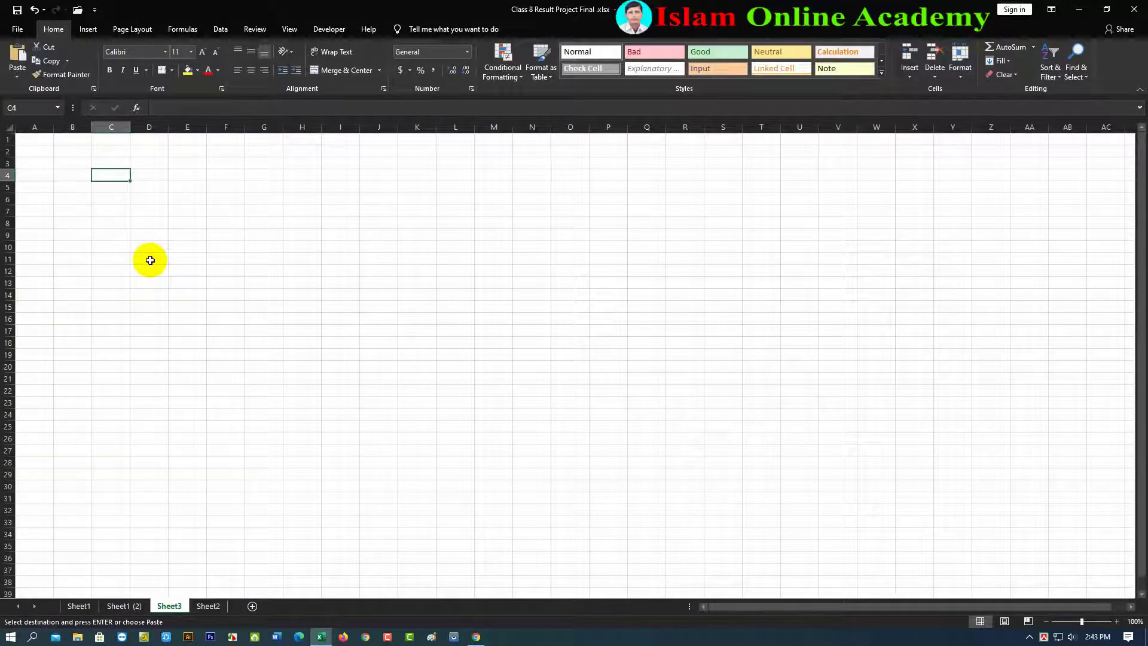
{"action": "key", "text": "ctrl+v"}
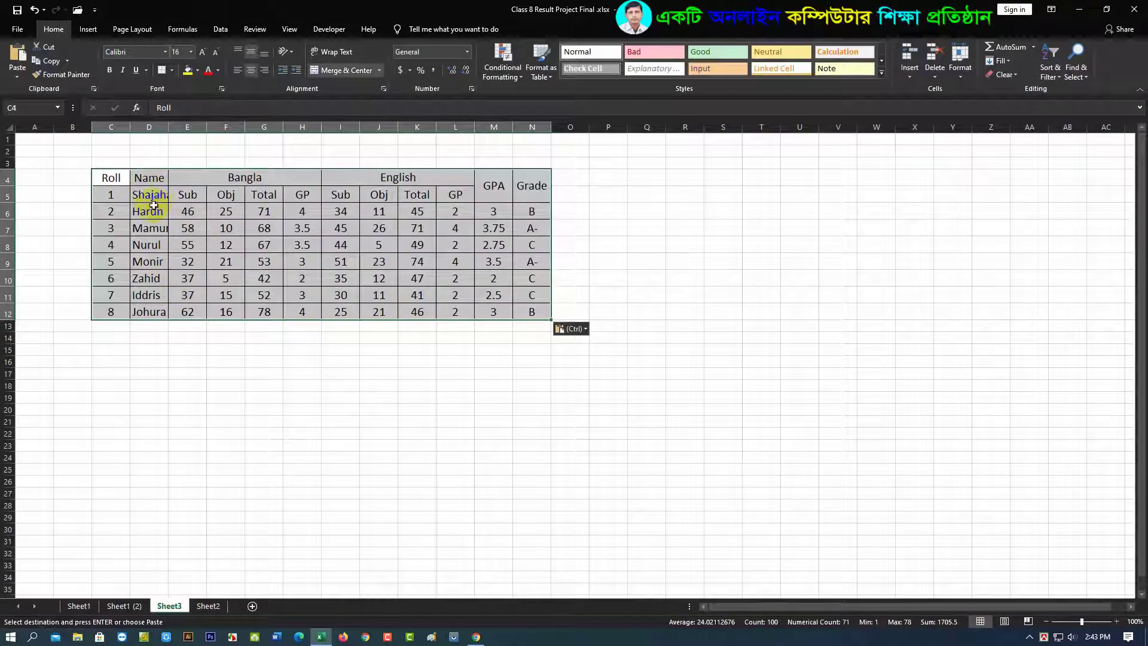
Compare the pasted table with the source on Sheet1 (2) and undo the paste on Sheet3.
{"action": "left_click", "coordinate": [82, 606]}
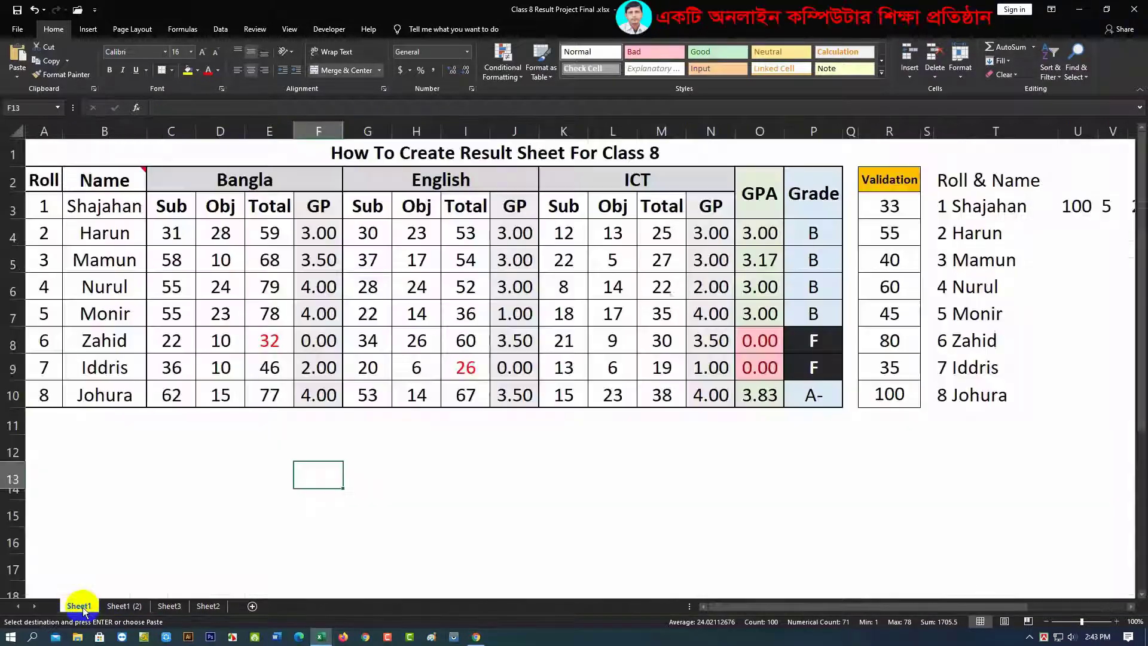
{"action": "left_click", "coordinate": [118, 606]}
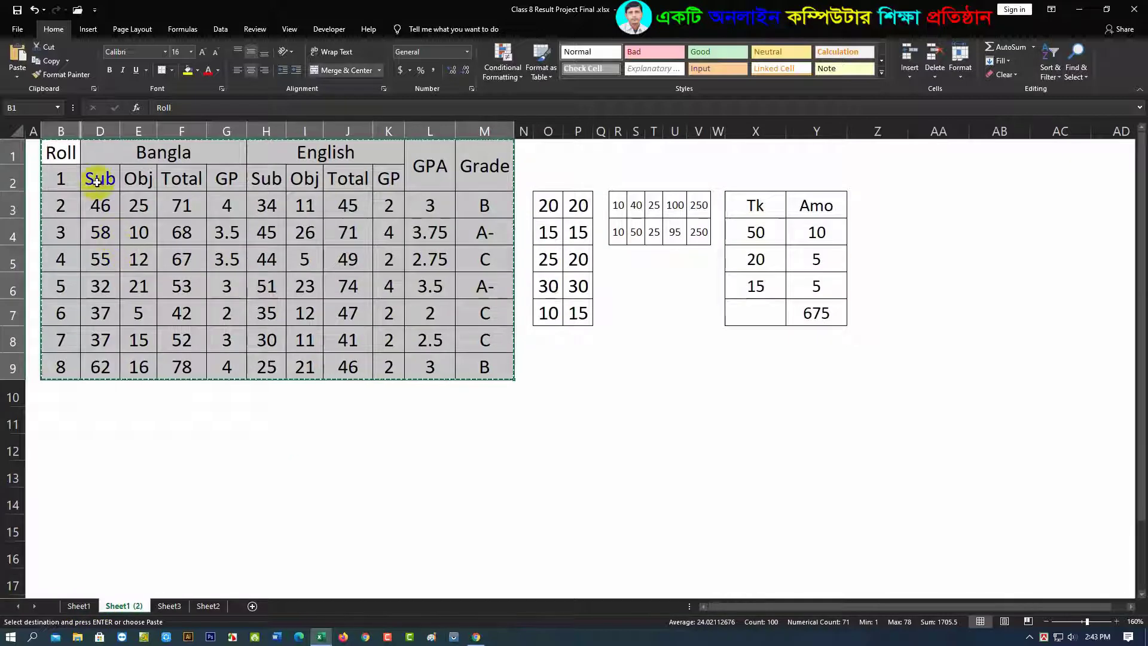
{"action": "left_click", "coordinate": [206, 606]}
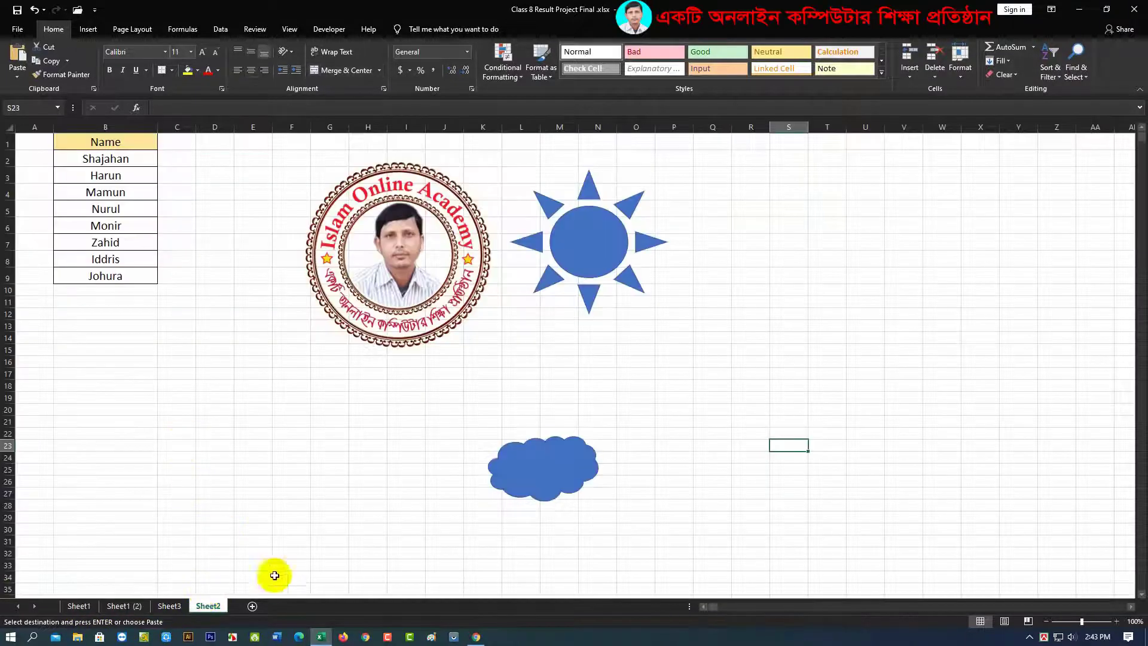
{"action": "left_click", "coordinate": [170, 606]}
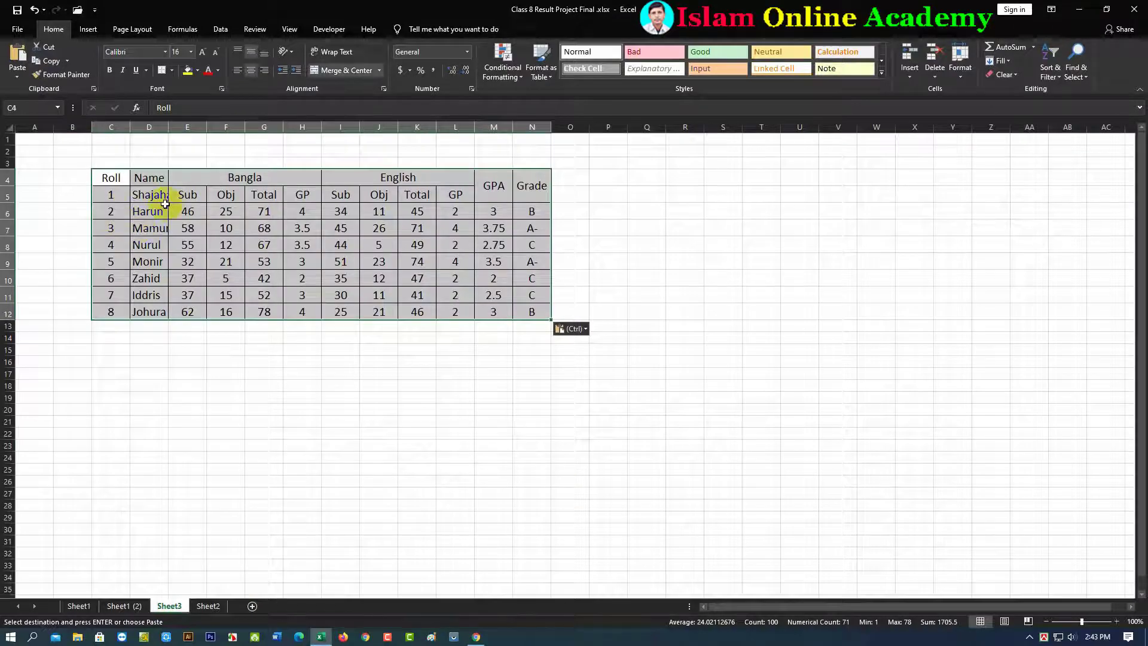
{"action": "key", "text": "ctrl+z"}
{"action": "left_click", "coordinate": [315, 381]}
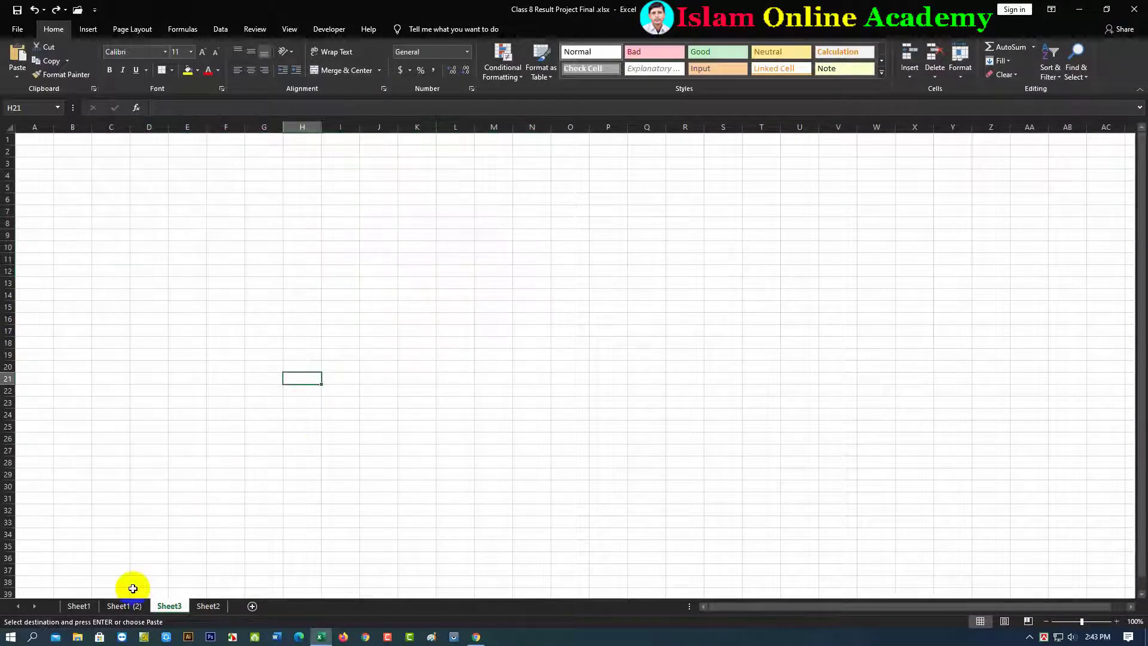
Select the table from B1 to M9 on Sheet1 (2) and restrict the selection to Visible cells only with Go To Special.
{"action": "left_click", "coordinate": [115, 606]}
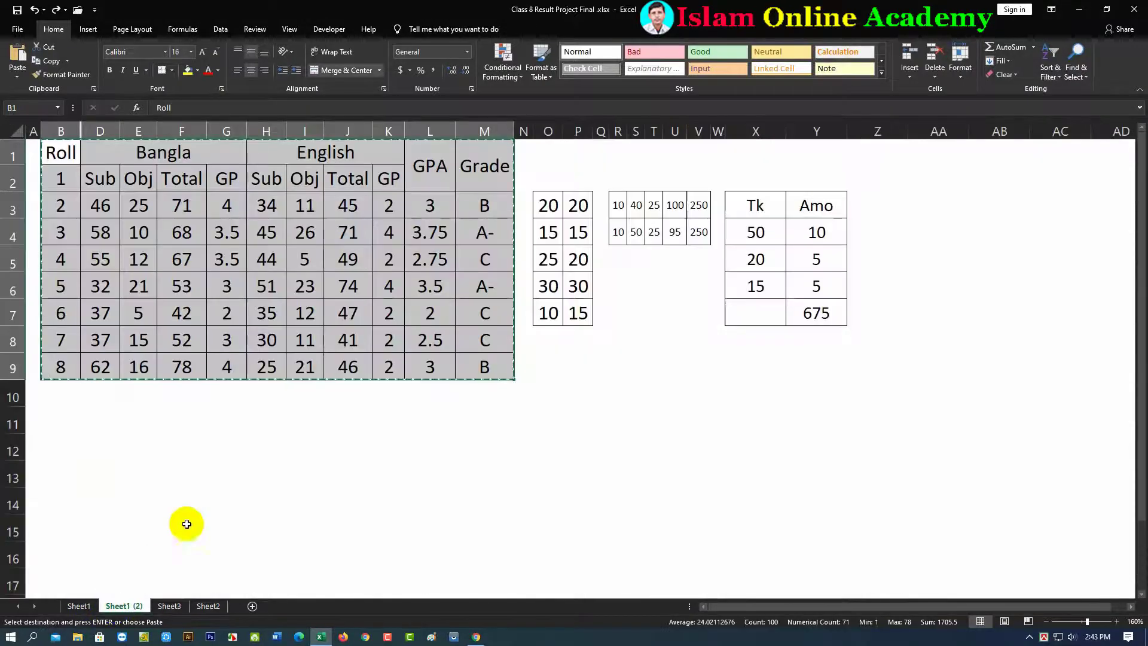
{"action": "left_click", "coordinate": [246, 431]}
{"action": "left_click", "coordinate": [291, 422]}
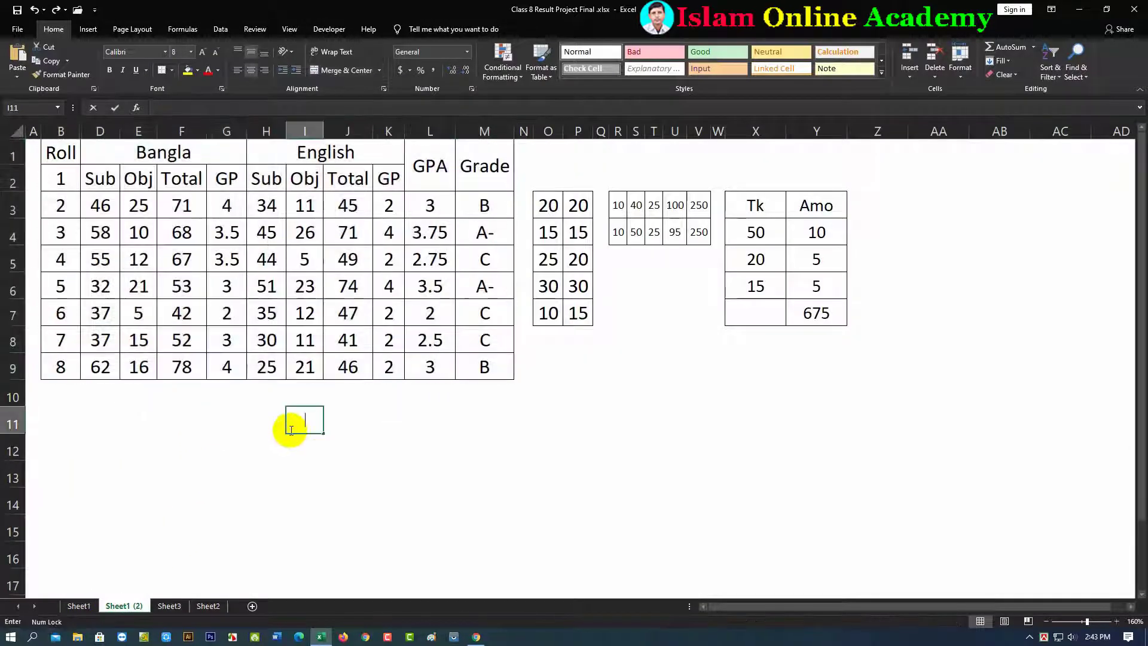
{"action": "left_click", "coordinate": [351, 419]}
{"action": "left_click_drag", "start_coordinate": [54, 153], "coordinate": [502, 372]}
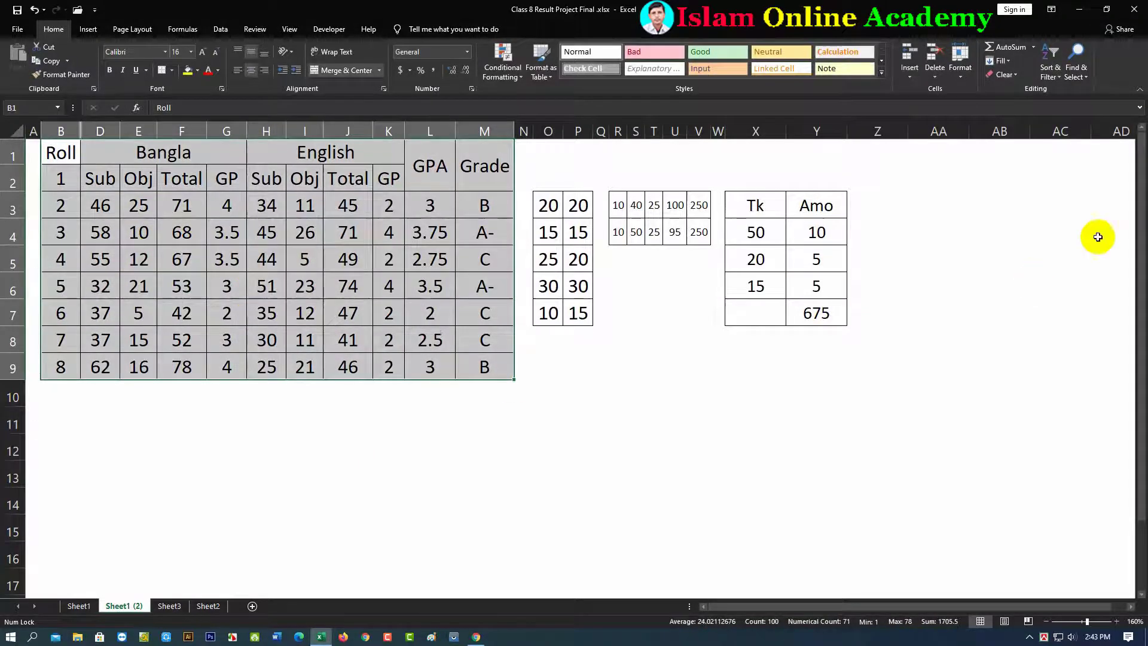
{"action": "left_click", "coordinate": [1086, 76]}
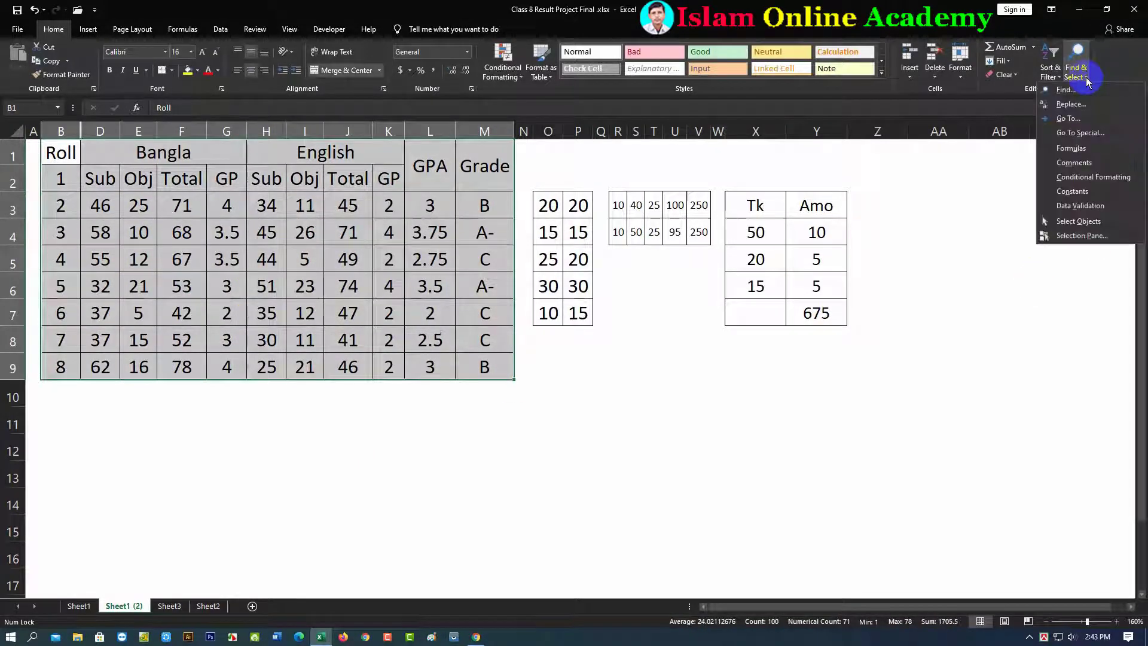
{"action": "left_click", "coordinate": [1071, 135]}
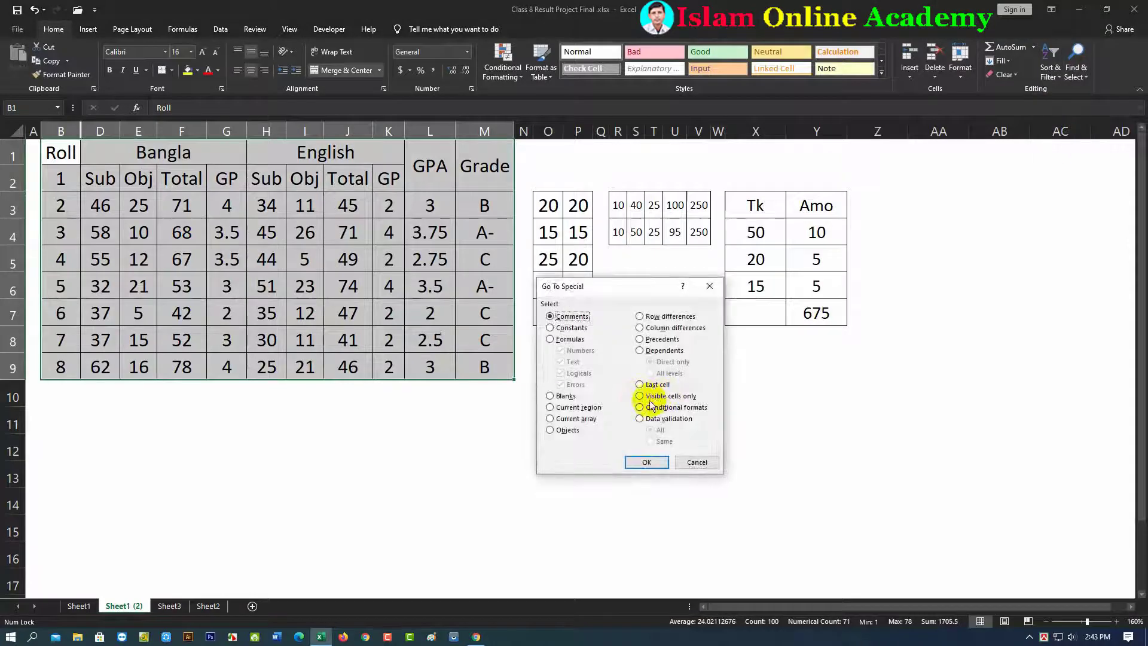
{"action": "left_click", "coordinate": [640, 395]}
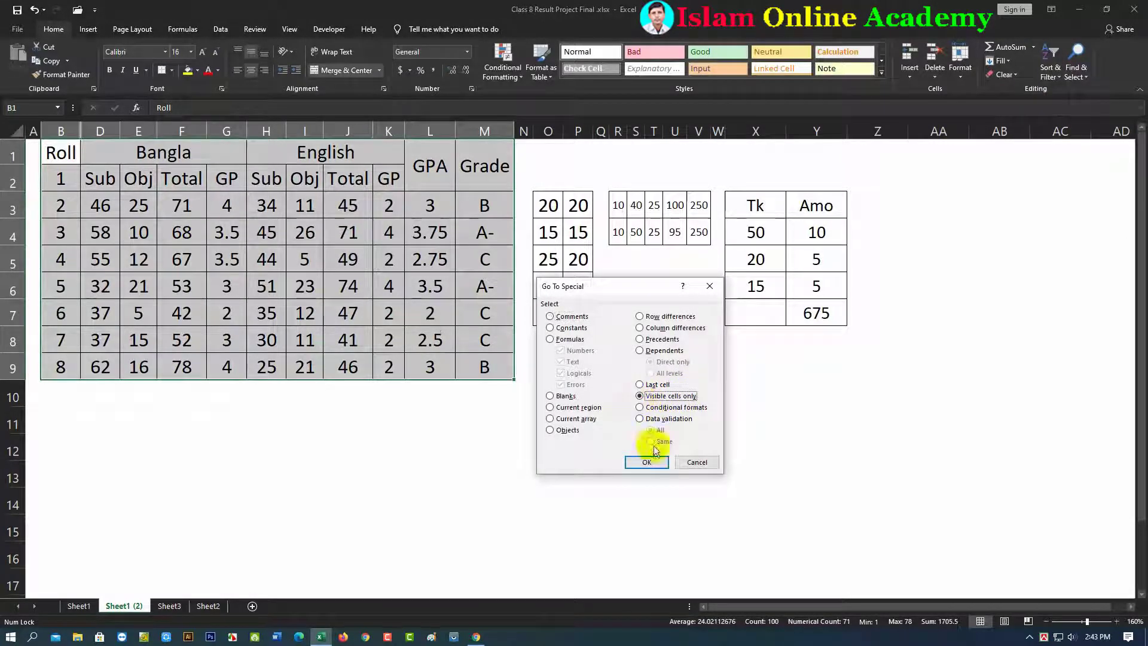
{"action": "left_click", "coordinate": [648, 461]}
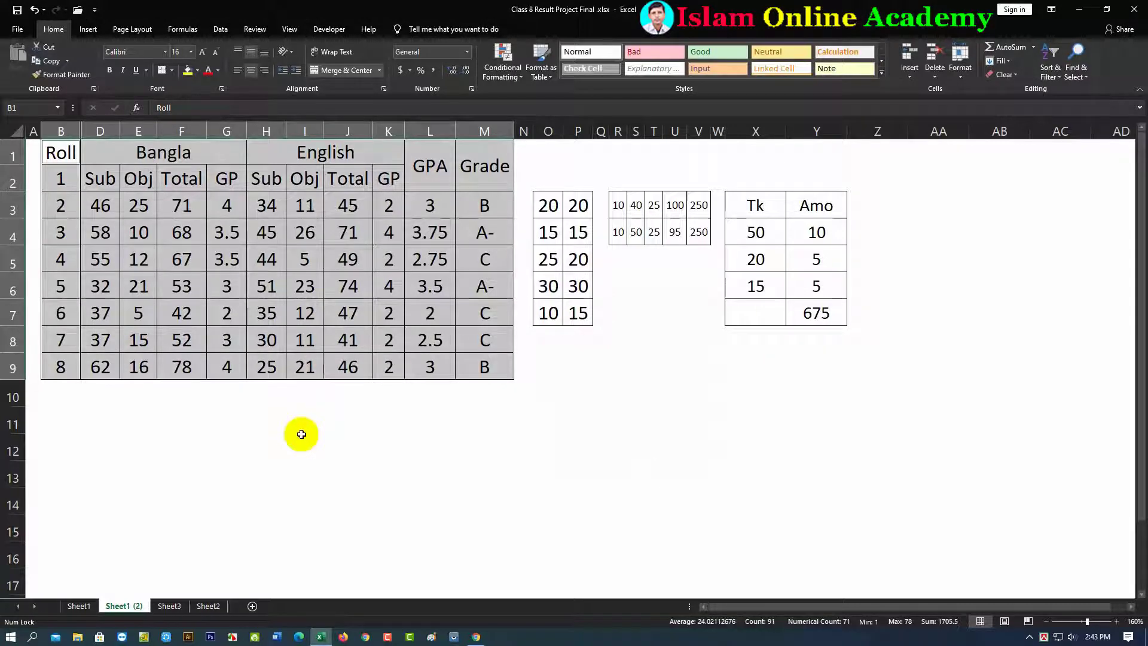
Copy the selected visible cells and paste them at cell C6 of Sheet3.
{"action": "key", "text": "ctrl+c"}
{"action": "left_click", "coordinate": [207, 606]}
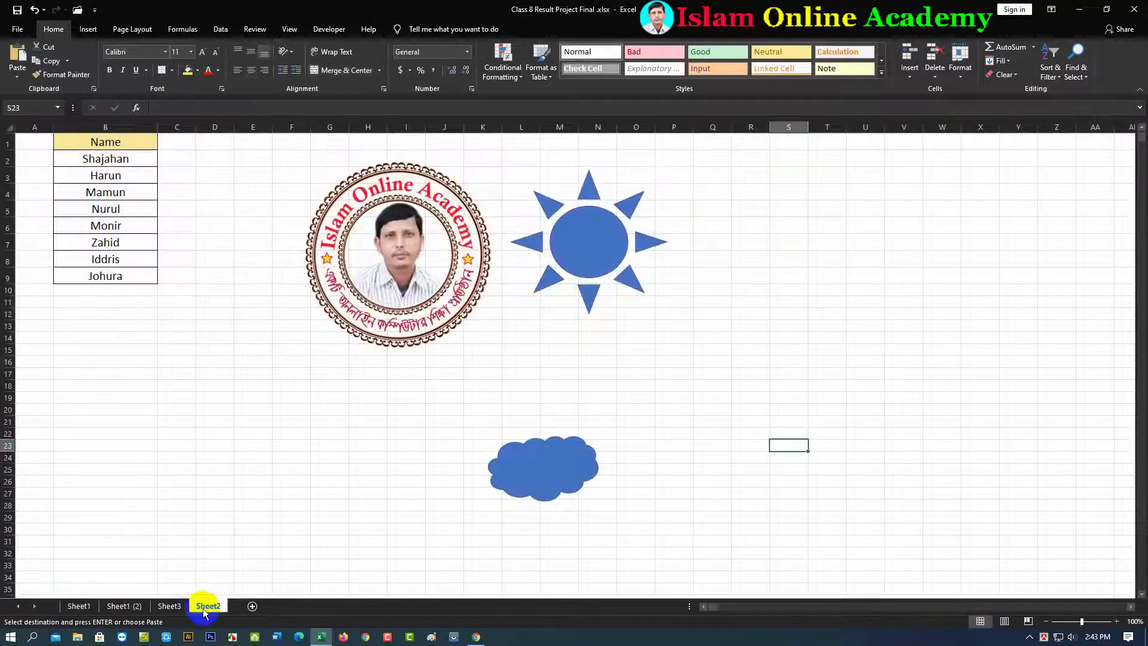
{"action": "left_click", "coordinate": [179, 606]}
{"action": "left_click", "coordinate": [111, 200]}
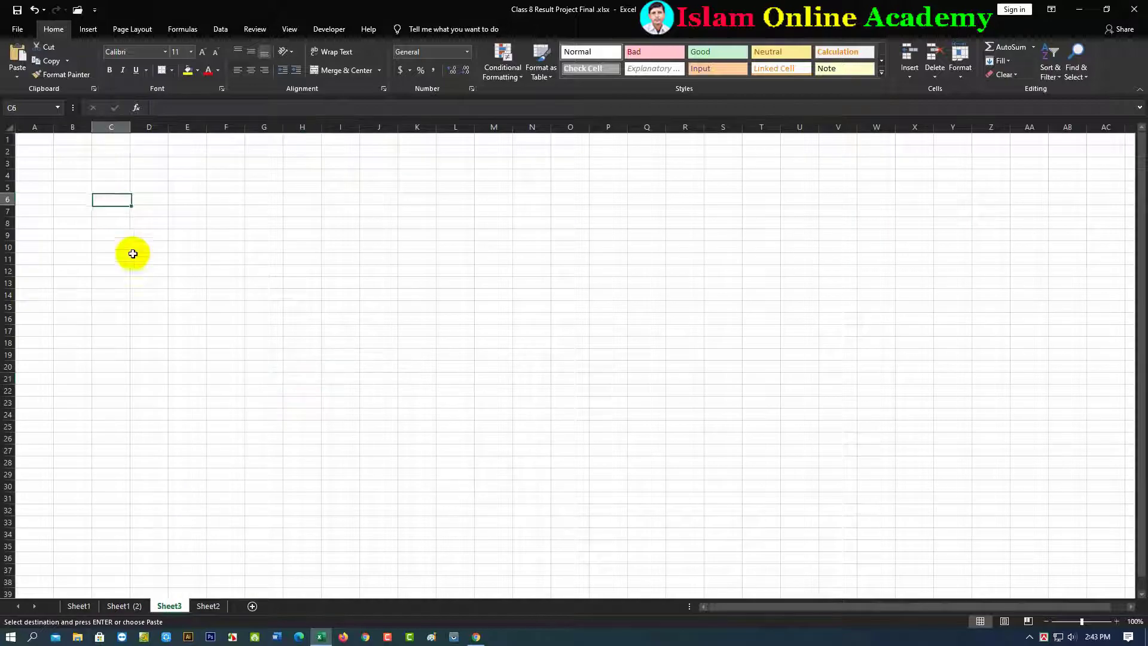
{"action": "key", "text": "ctrl+v"}
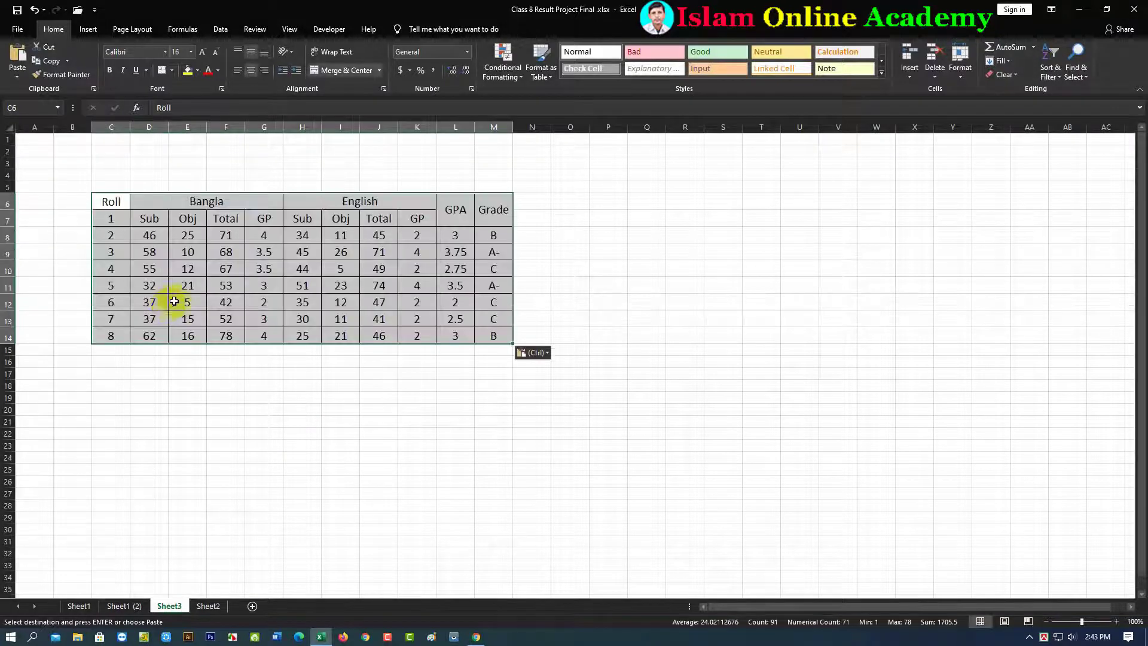
{"action": "left_click", "coordinate": [536, 273]}
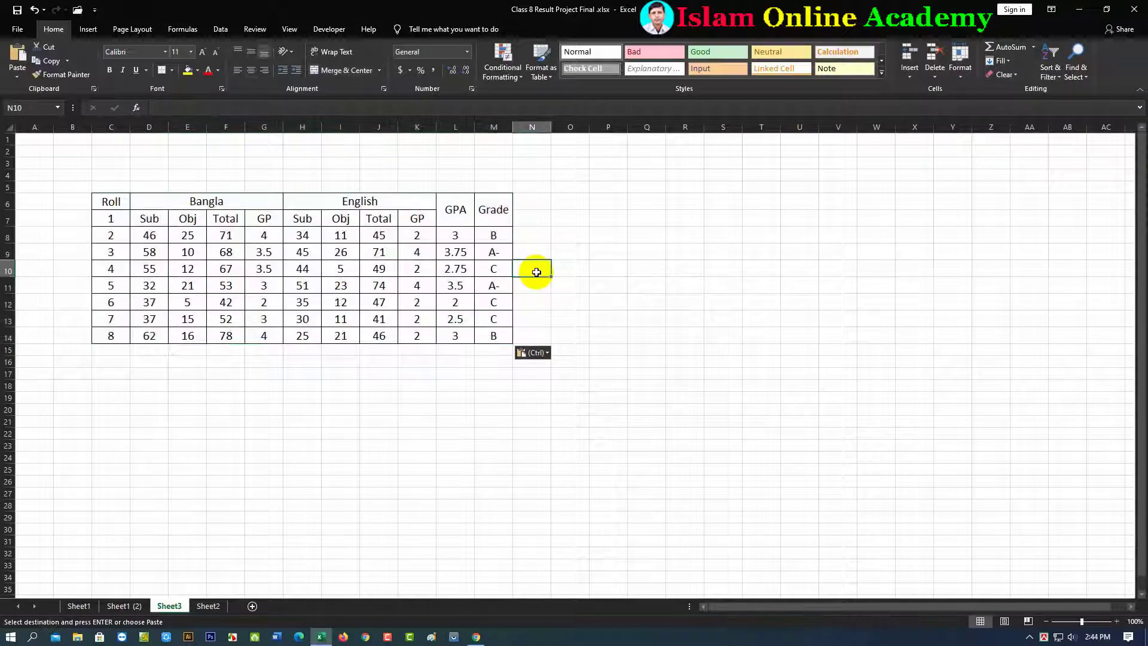
Undo the paste of the visible cells on Sheet3.
{"action": "key", "text": "ctrl+z"}
{"action": "left_click", "coordinate": [570, 283]}
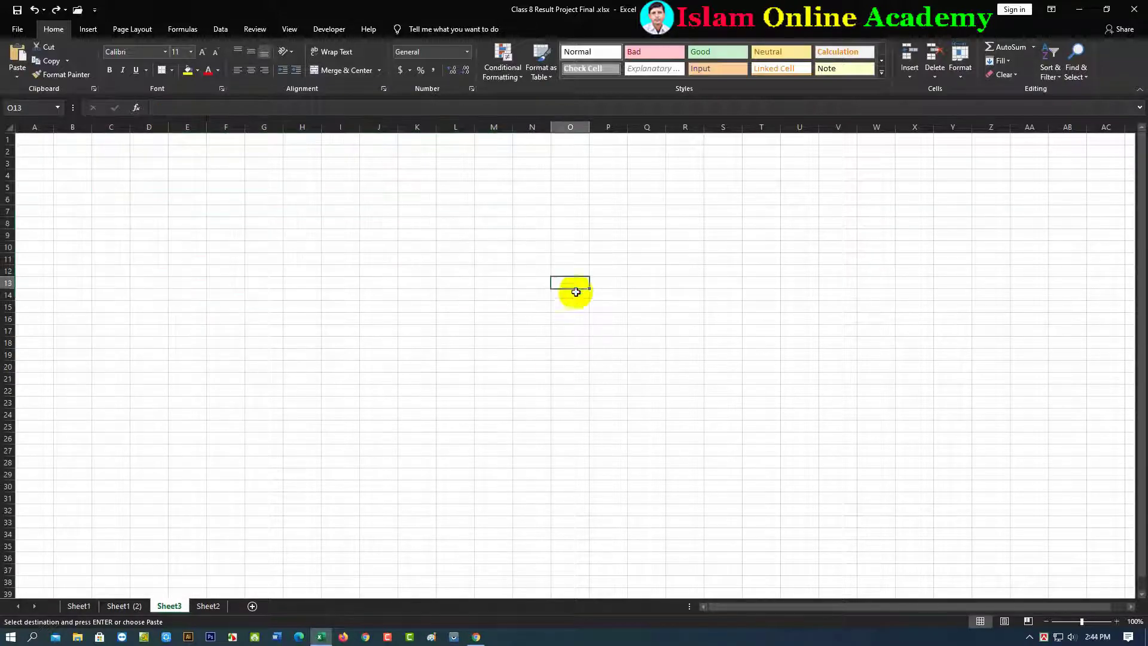
Select all cells with Conditional formats on Sheet1 using Go To Special, and clear the selection.
{"action": "left_click", "coordinate": [80, 607]}
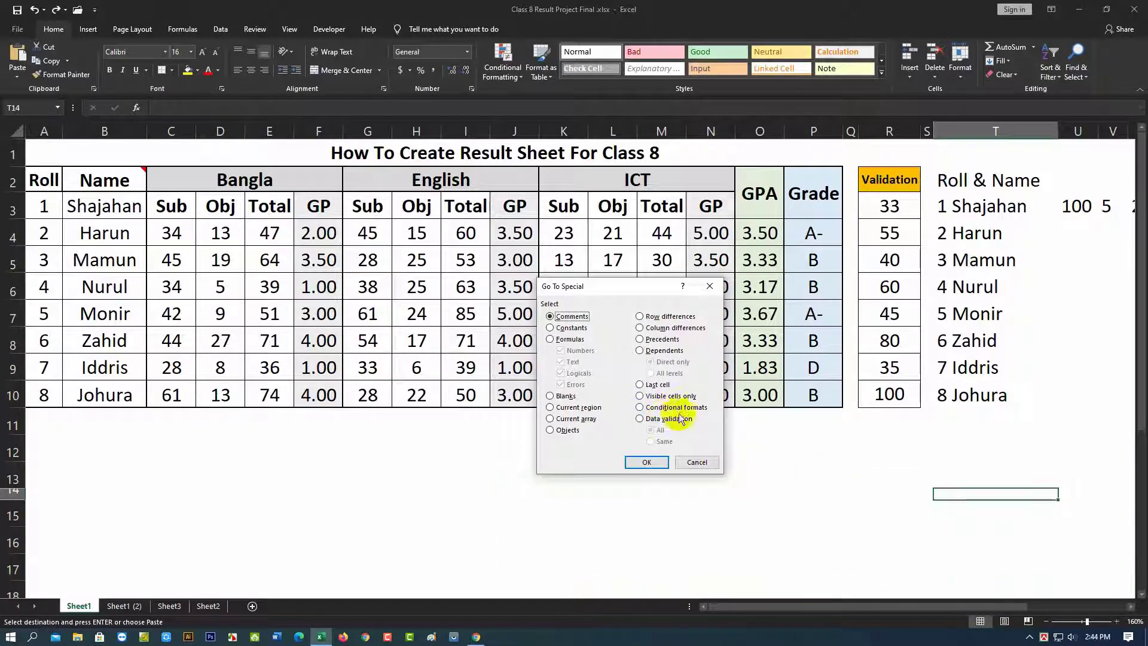
{"action": "left_click", "coordinate": [640, 409]}
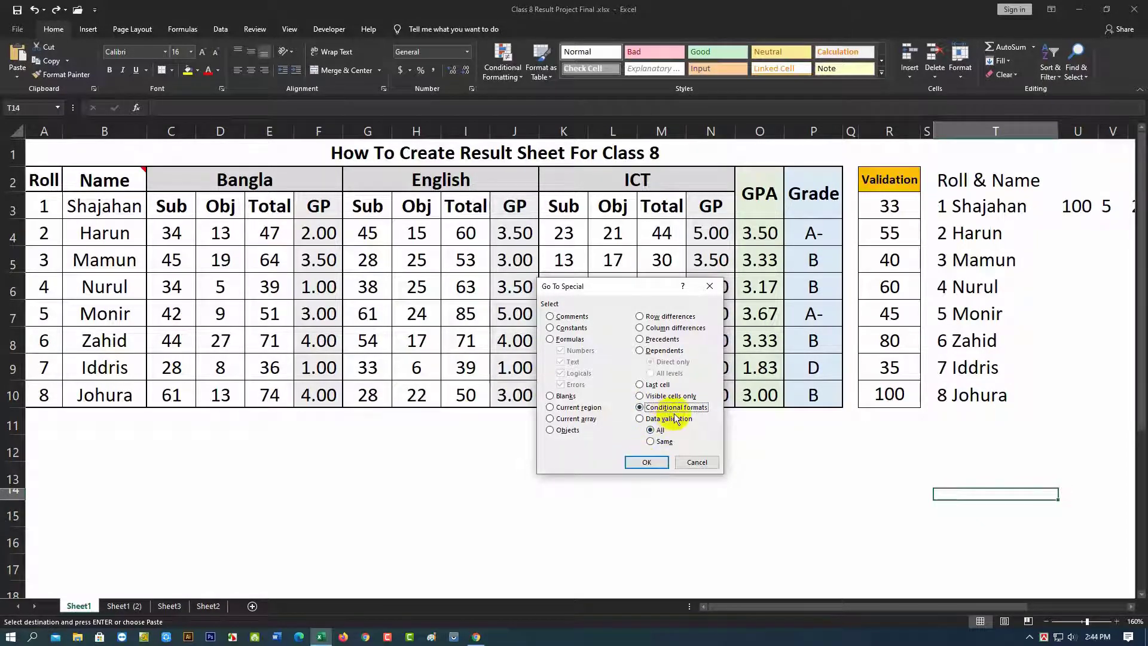
{"action": "left_click", "coordinate": [643, 463]}
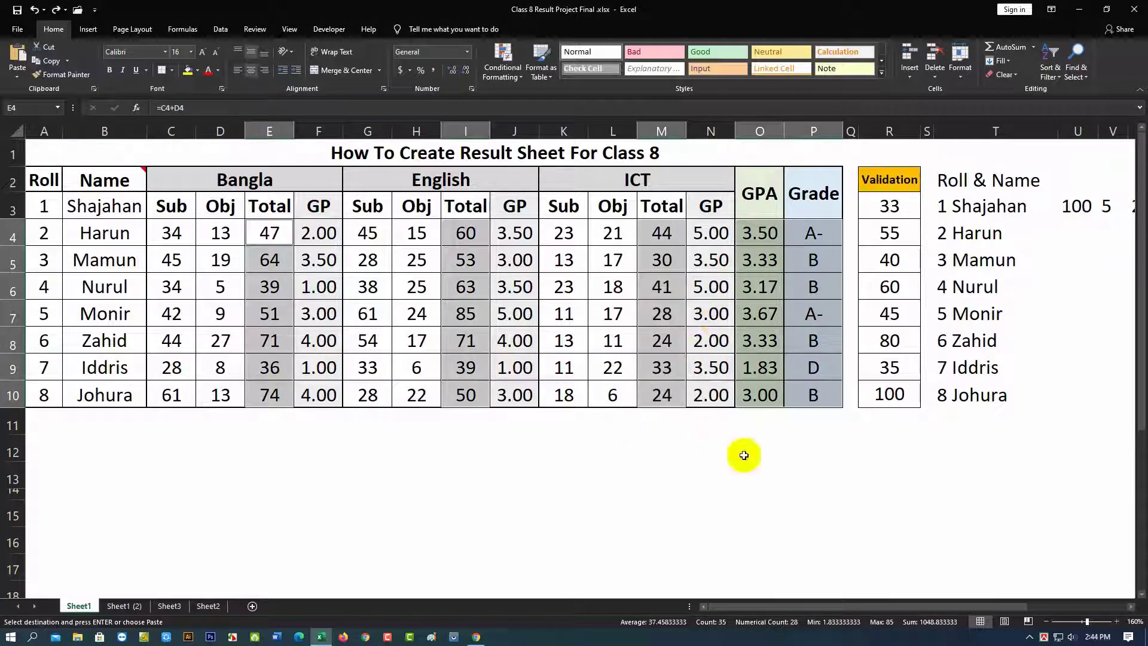
{"action": "left_click", "coordinate": [1042, 368]}
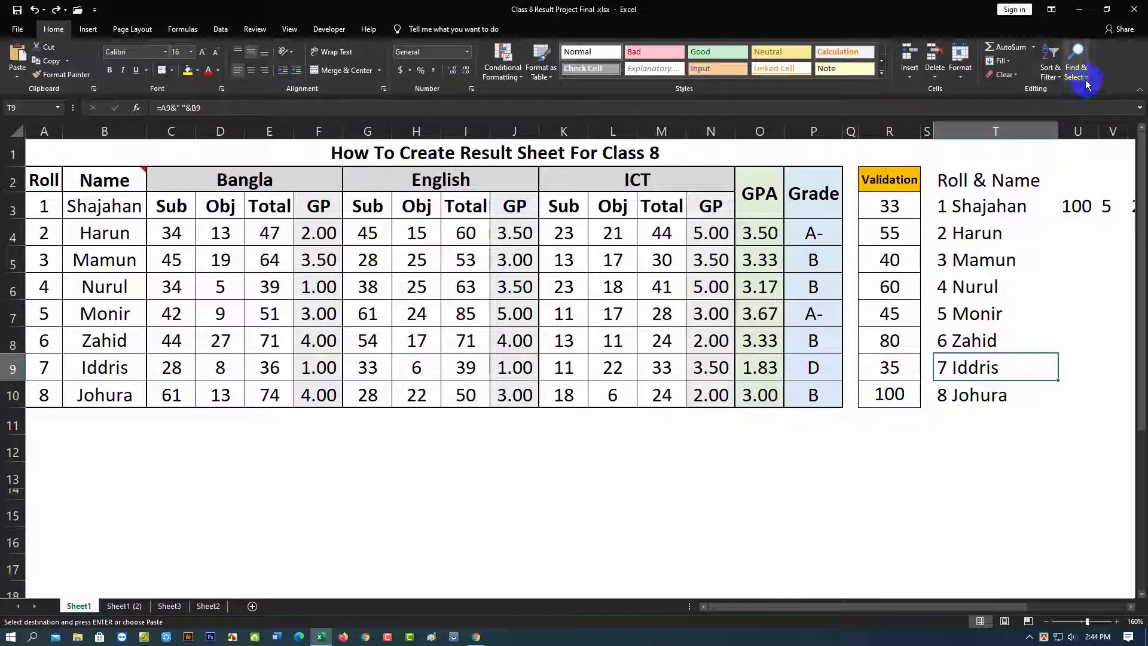
Select all cells with Data validation on Sheet1 using Go To Special with the All option, and clear the selection.
{"action": "left_click", "coordinate": [1076, 71]}
{"action": "left_click", "coordinate": [1073, 134]}
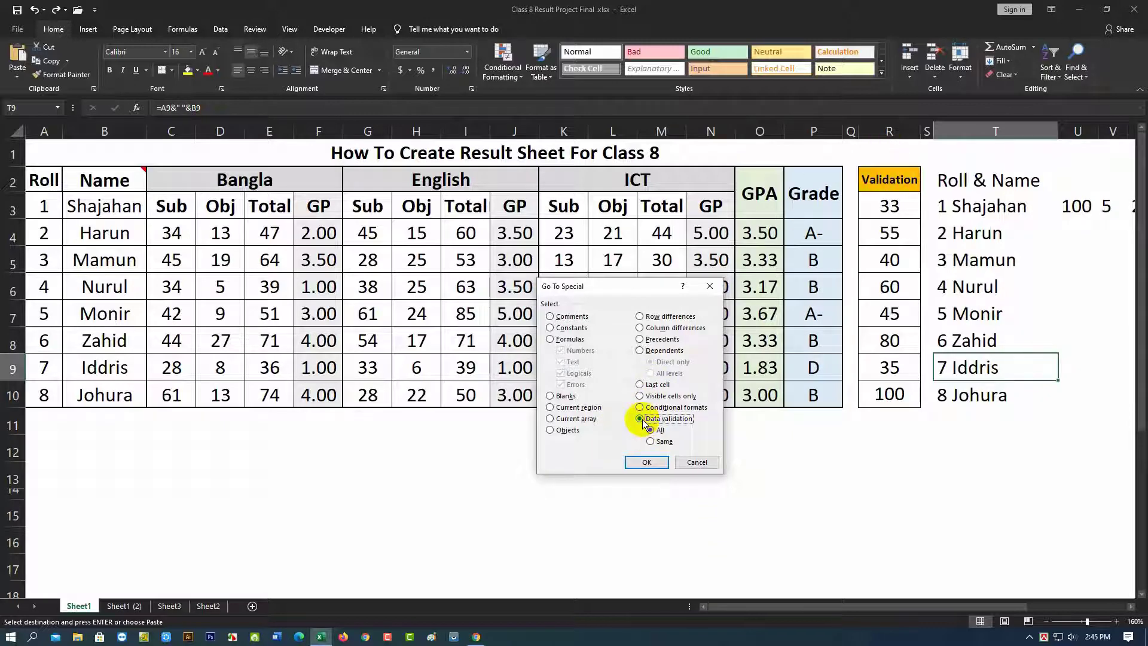
{"action": "left_click", "coordinate": [644, 465]}
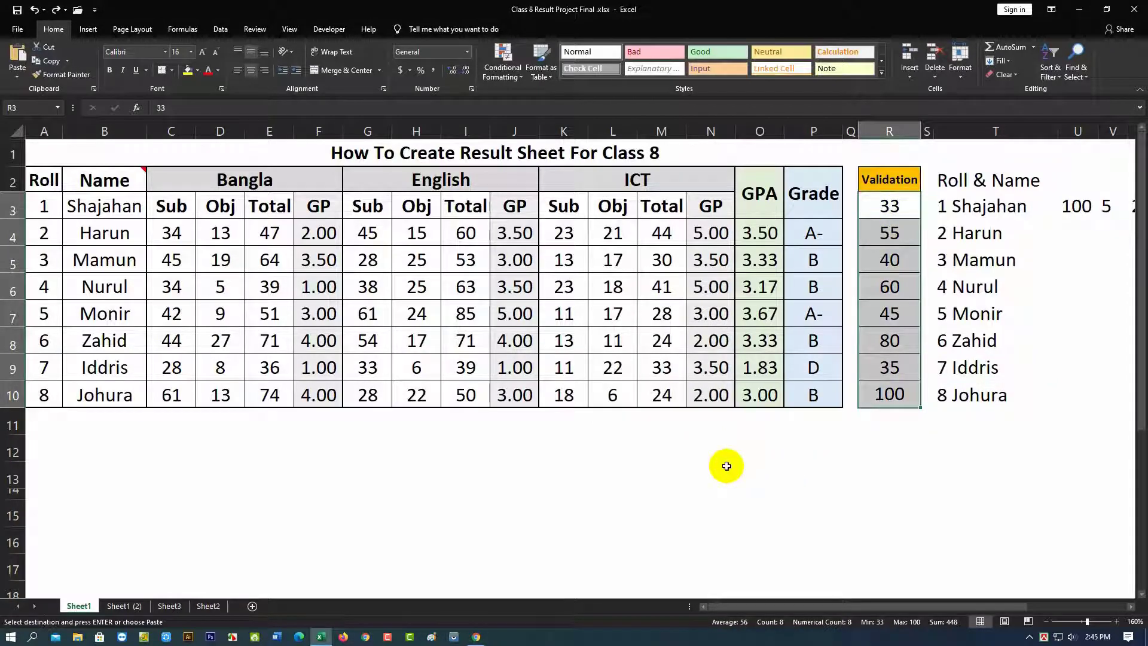
{"action": "left_click", "coordinate": [727, 466]}
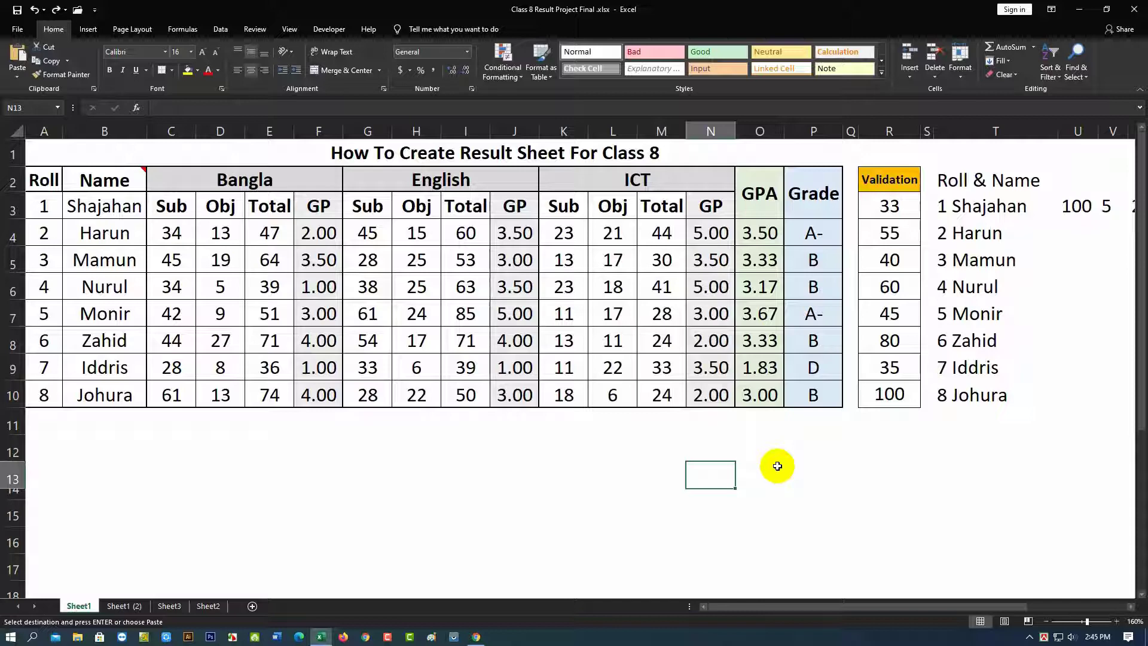
{"action": "left_click", "coordinate": [795, 448]}
{"action": "left_click", "coordinate": [1082, 75]}
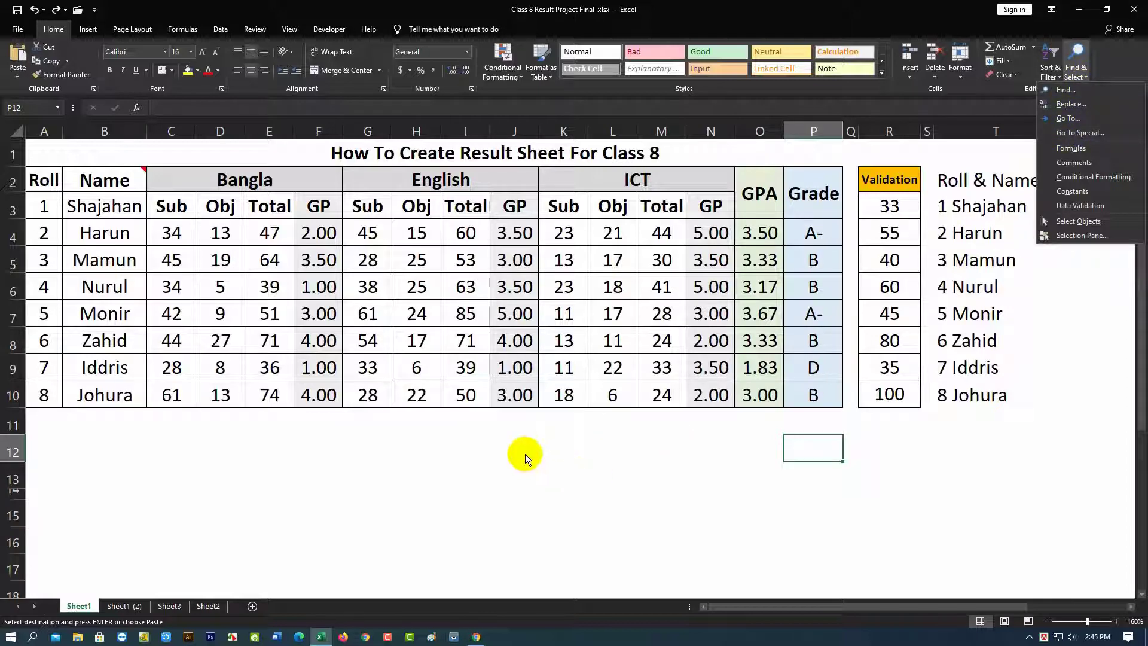
{"action": "key", "text": "Escape"}
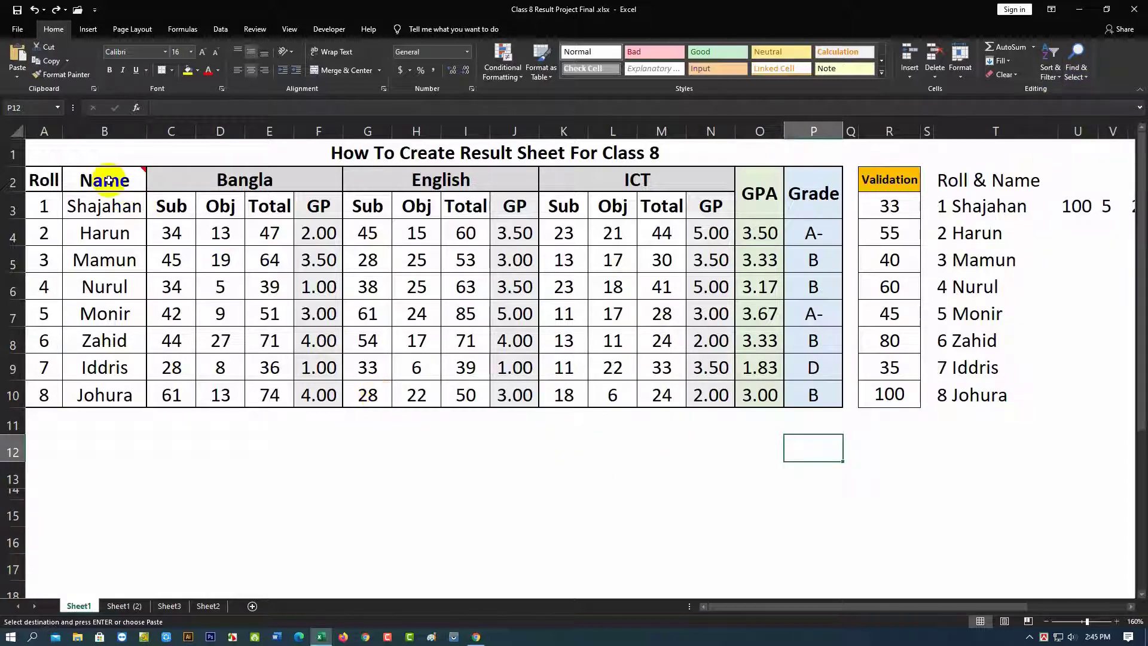
{"action": "left_click", "coordinate": [18, 76]}
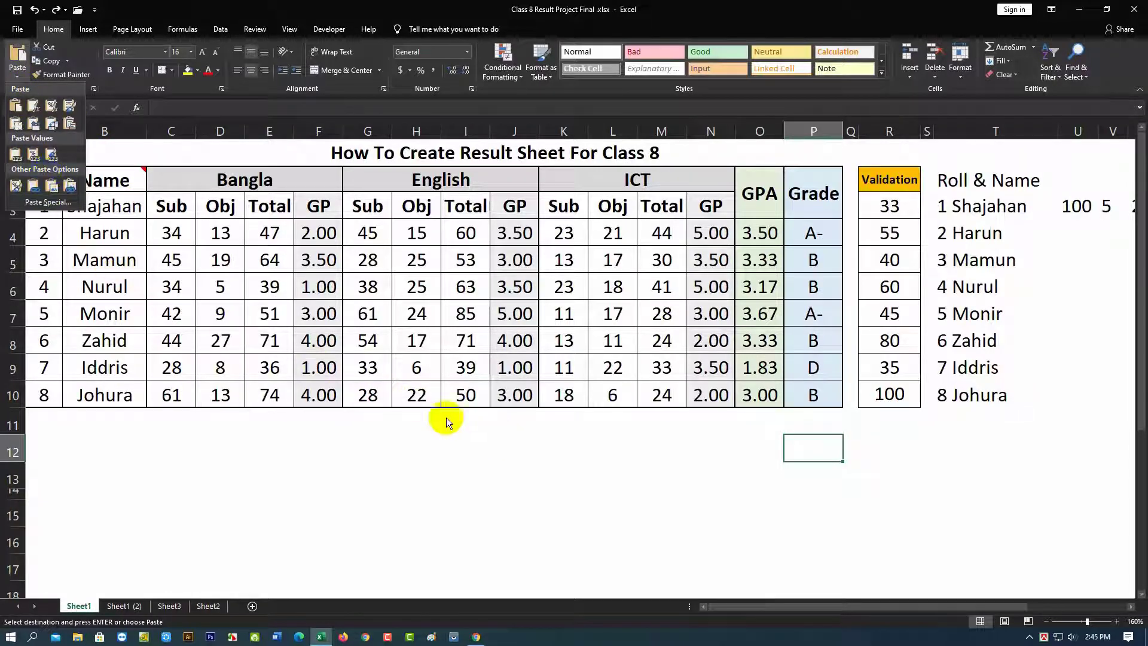
{"action": "left_click", "coordinate": [395, 442]}
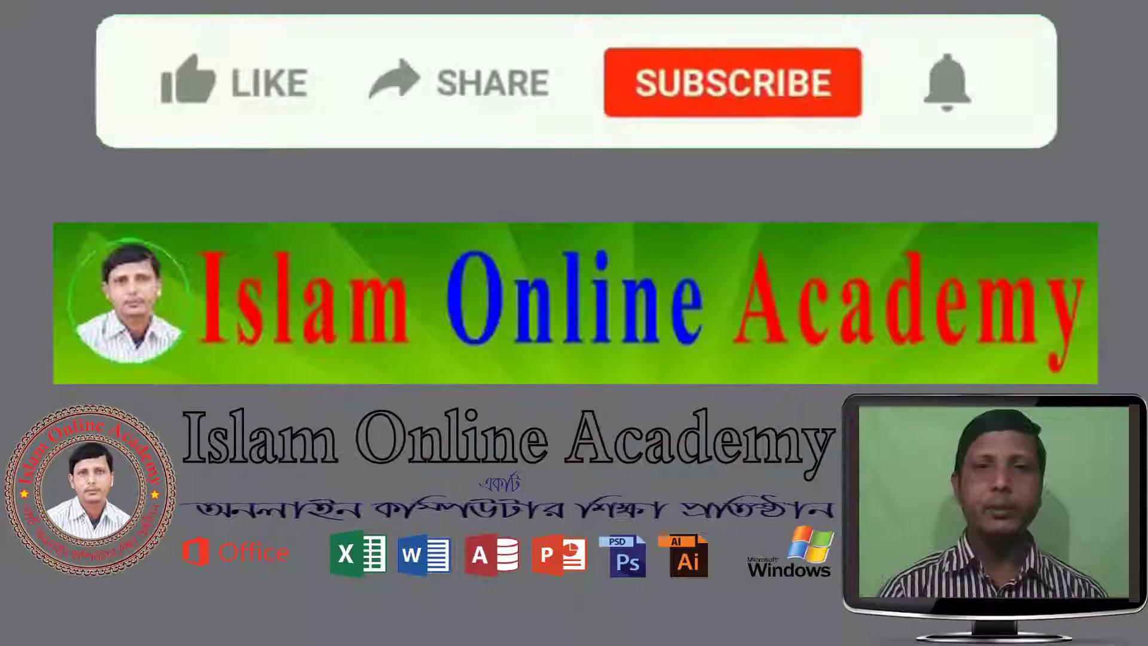